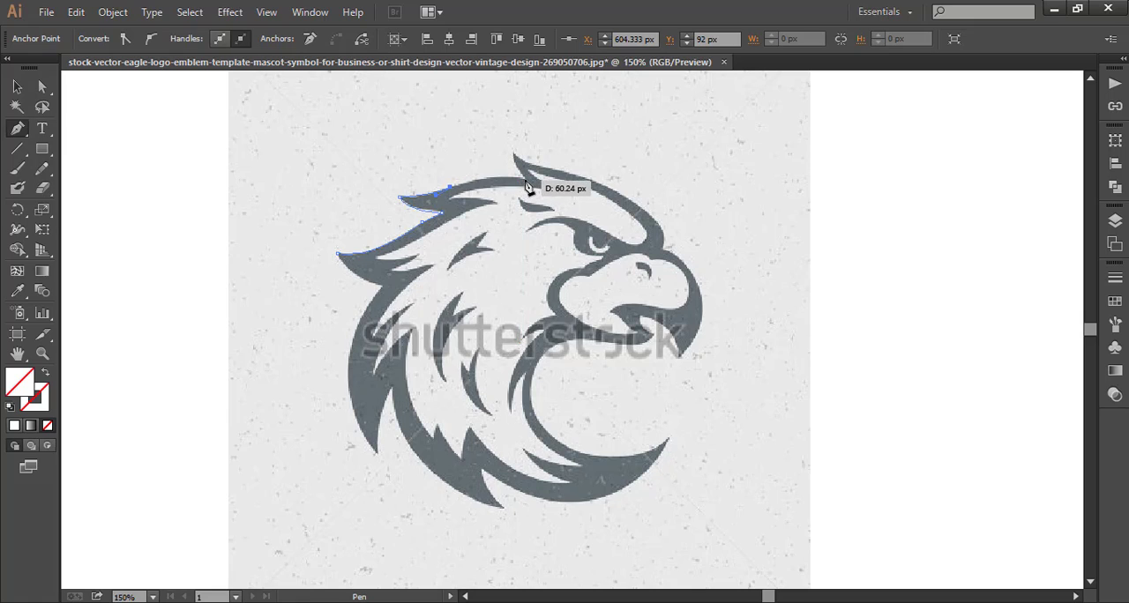
Continue the eagle's outer outline with the Pen tool from the back feather to the tip of the top crest feather, ending in a sharp corner.
click(526, 180)
drag(526, 180, 515, 152)
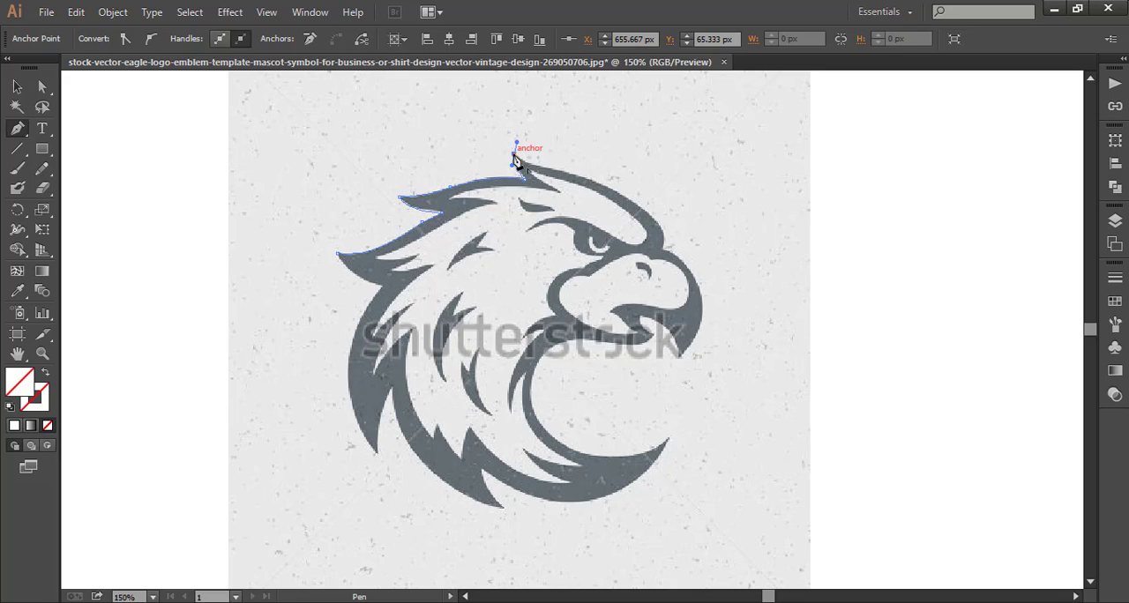
click(515, 158)
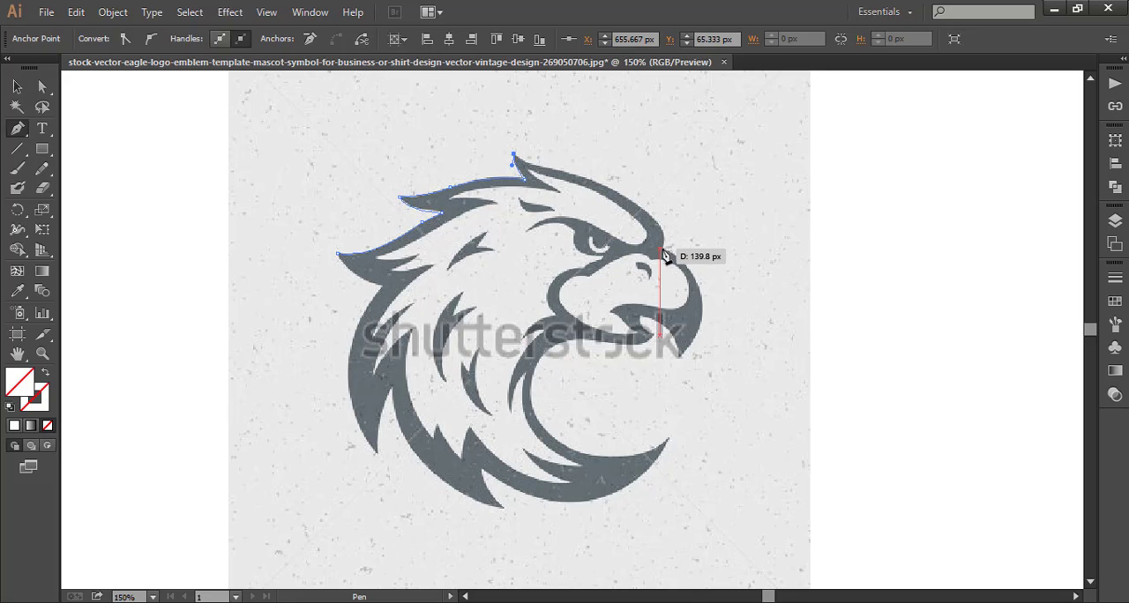
drag(661, 249, 621, 284)
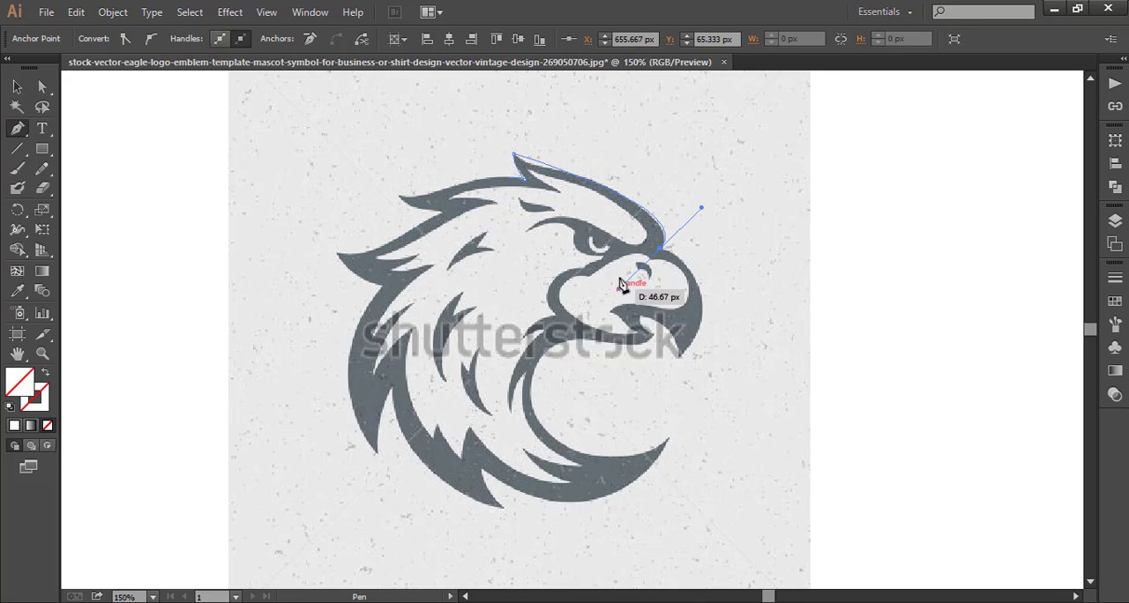
right_click(647, 126)
click(675, 133)
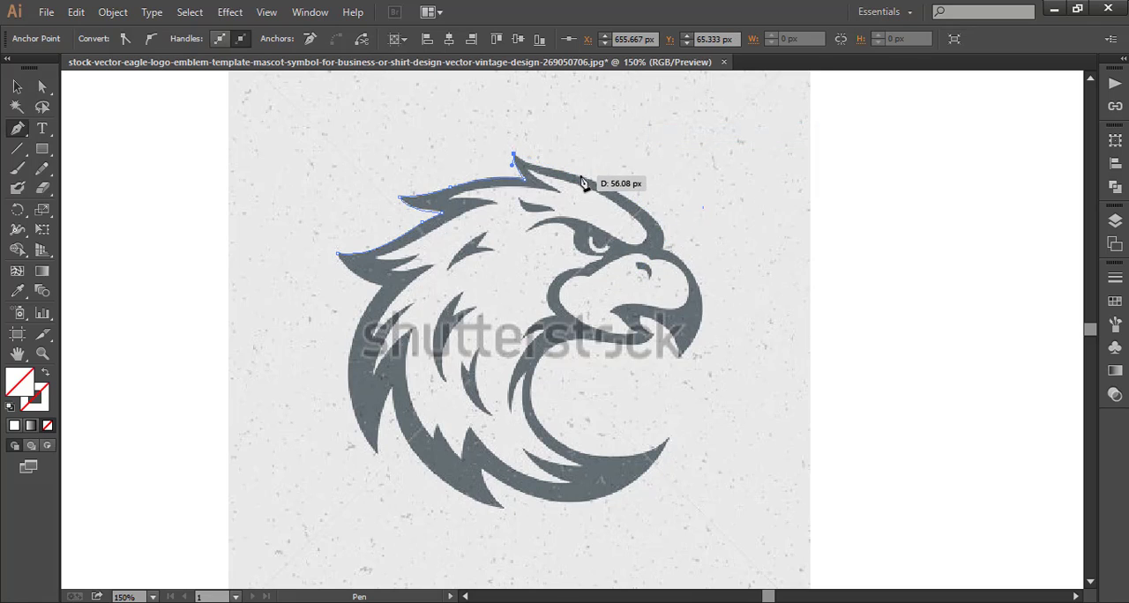
Extend the outline from the crest feather tip with a short curve along the top of the head.
drag(582, 176, 624, 181)
click(583, 177)
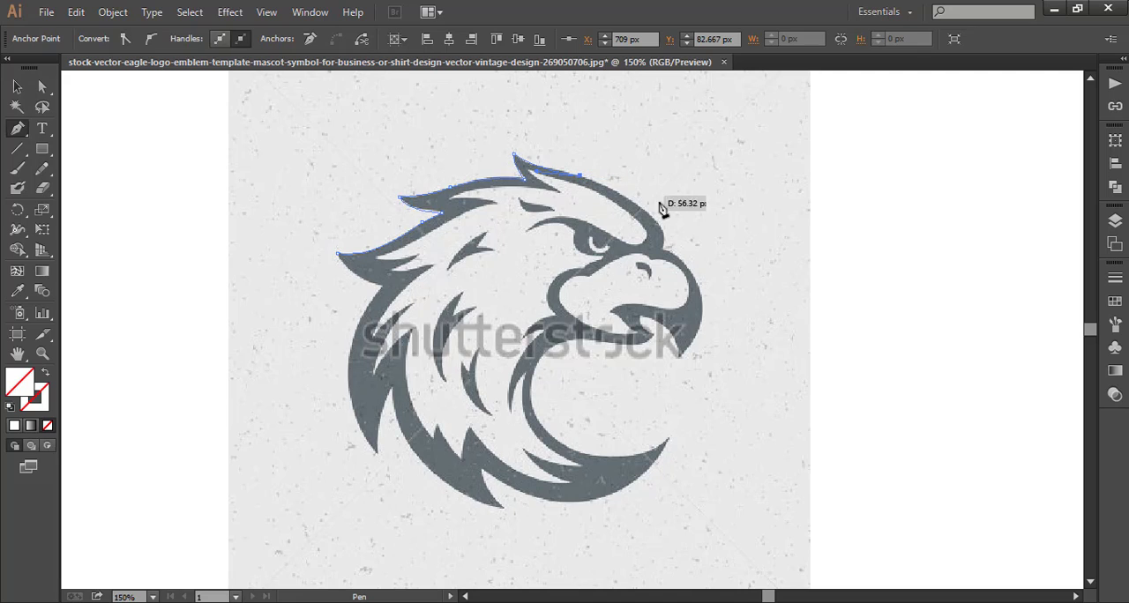
drag(665, 247, 657, 260)
right_click(717, 212)
click(746, 212)
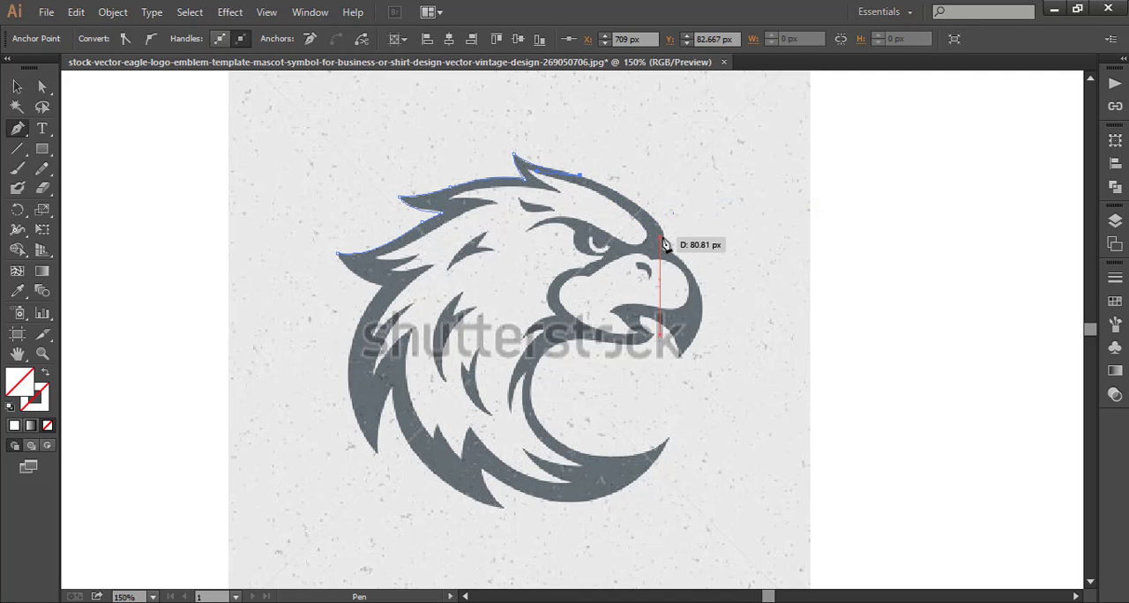
Trace the outline down the forehead to the notch above the beak and around the upper beak to its hooked tip.
drag(664, 245, 670, 274)
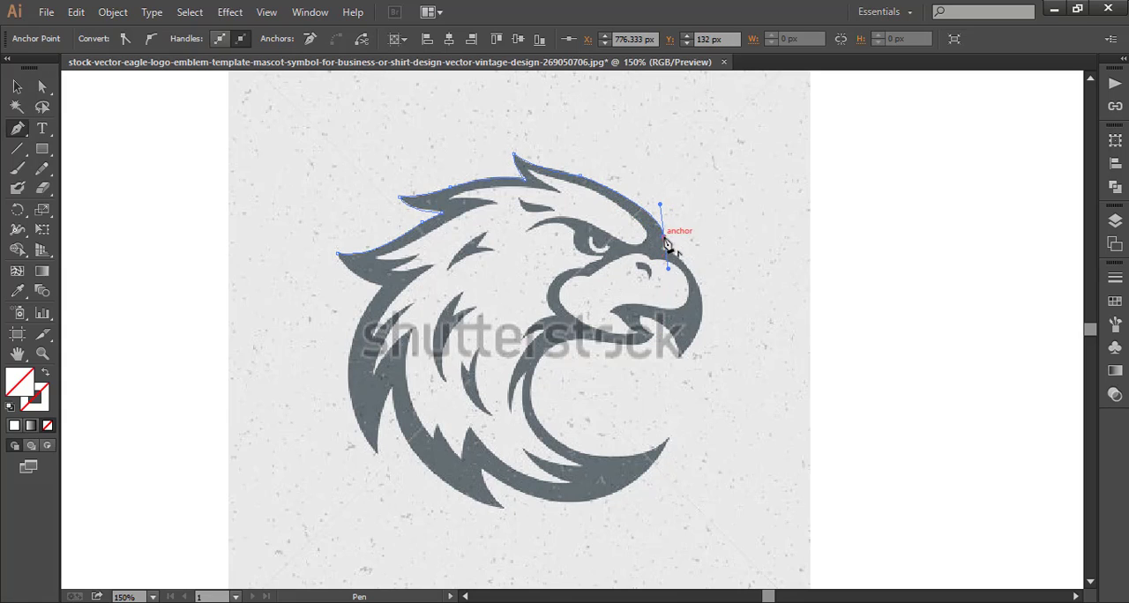
click(665, 238)
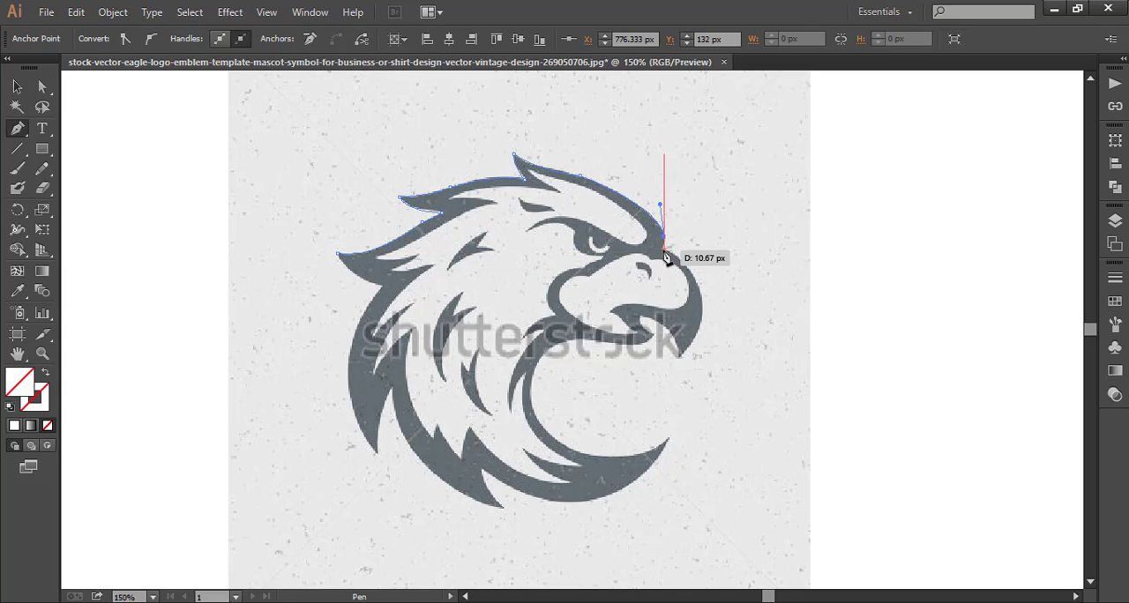
click(664, 251)
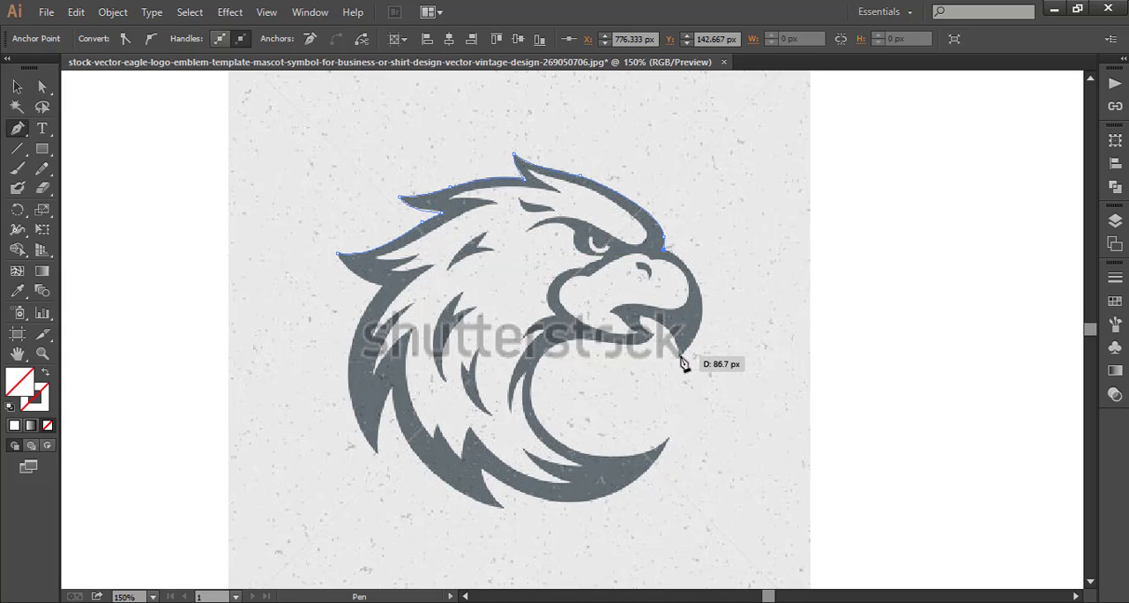
drag(681, 356, 618, 428)
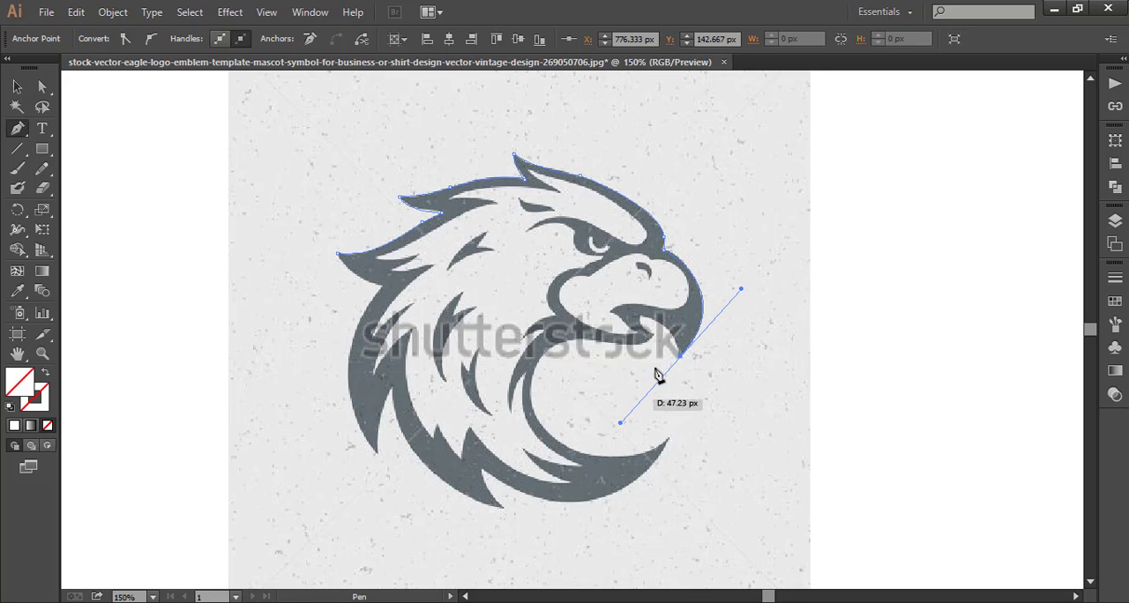
click(681, 355)
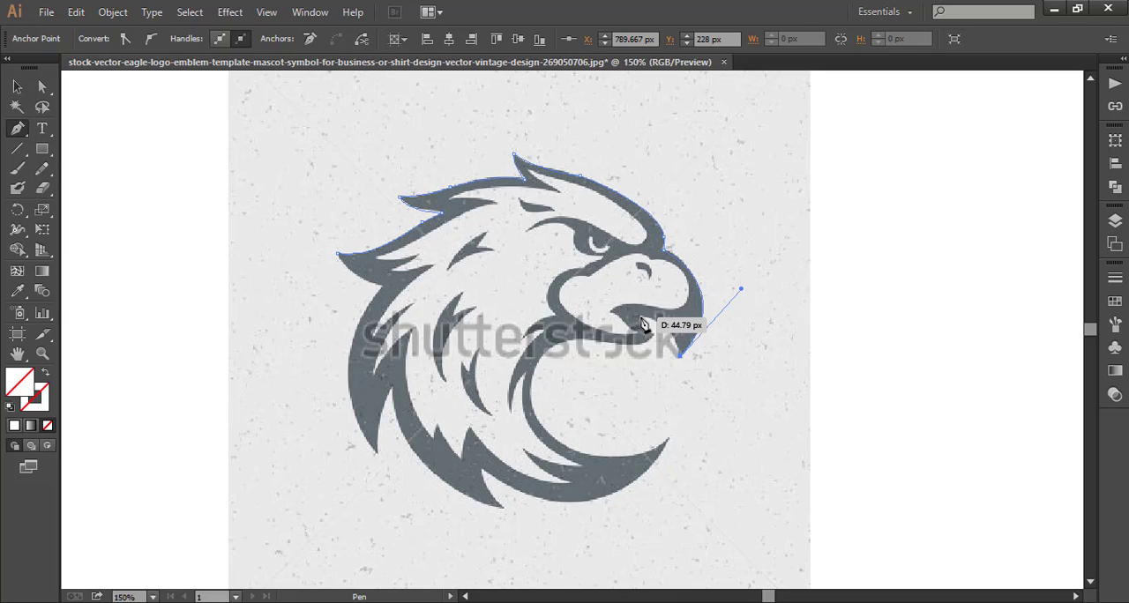
Trace from the beak's hooked tip into the open mouth, out to the lower beak's tip, and along the lower beak's underside.
mouse_move(643, 318)
mouse_down()
mouse_move(608, 314)
mouse_move(667, 333)
mouse_move(675, 349)
mouse_up()
click(640, 316)
click(654, 336)
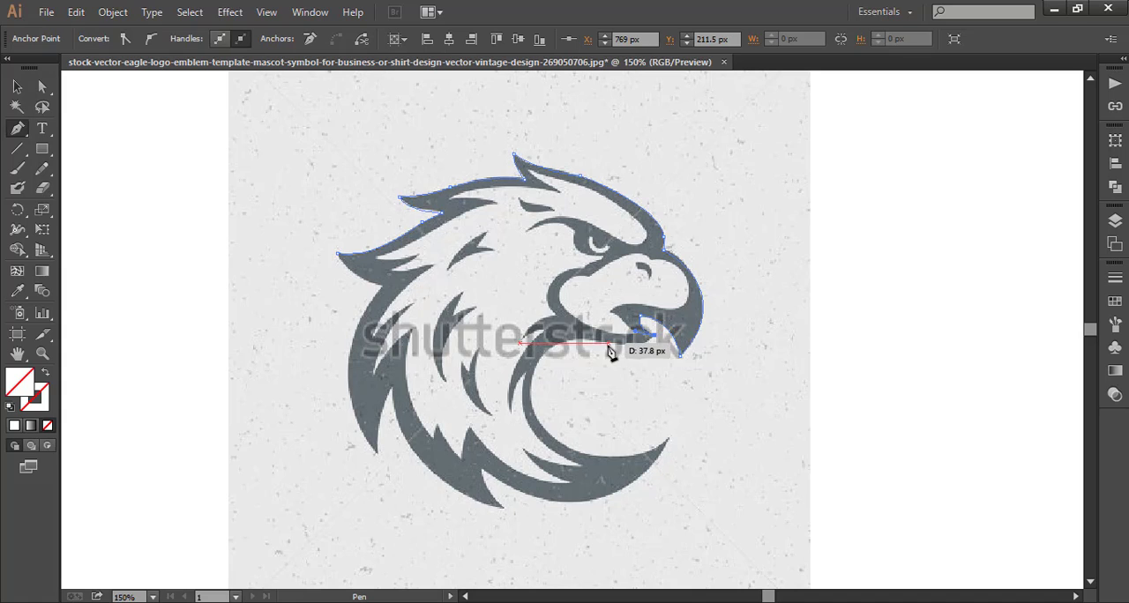
drag(605, 343, 569, 336)
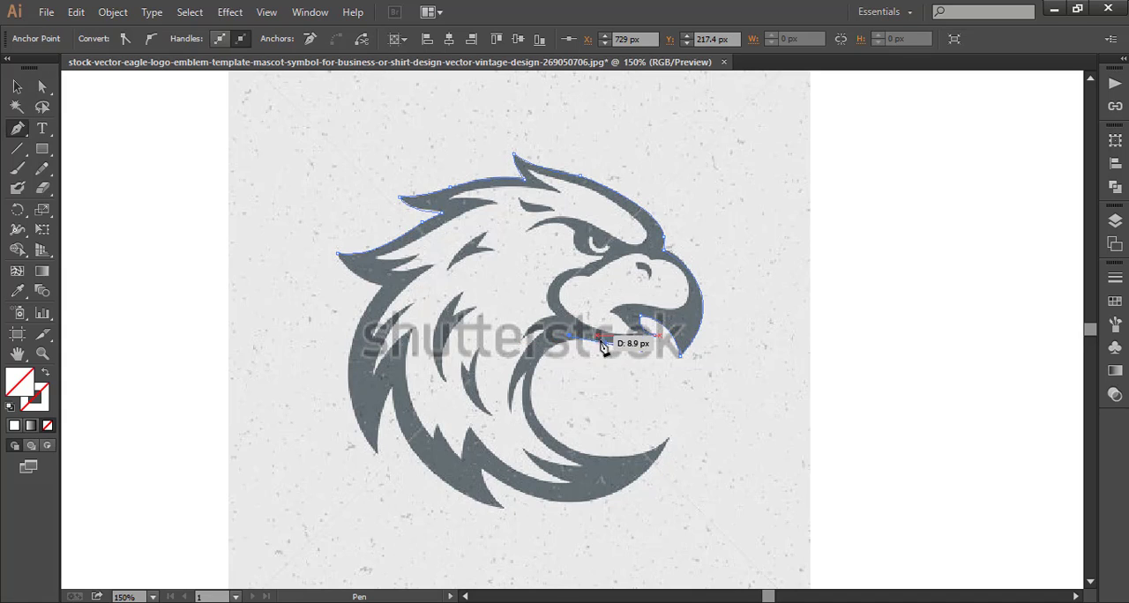
click(606, 343)
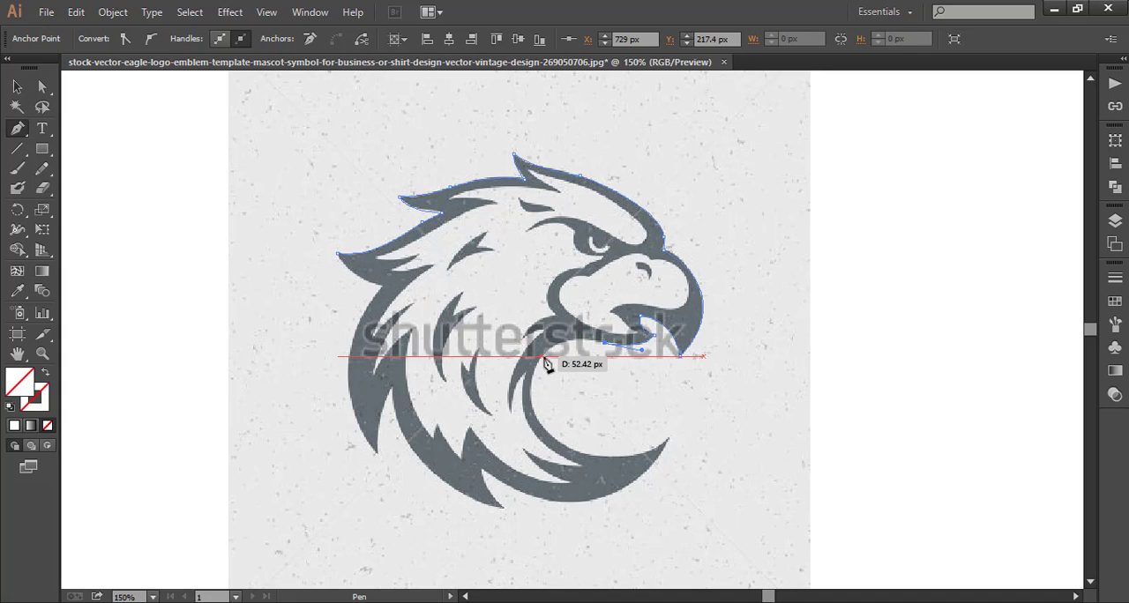
Trace the concave inner edge of the throat from the lower beak down to the pointed end of the neck.
drag(544, 357, 537, 374)
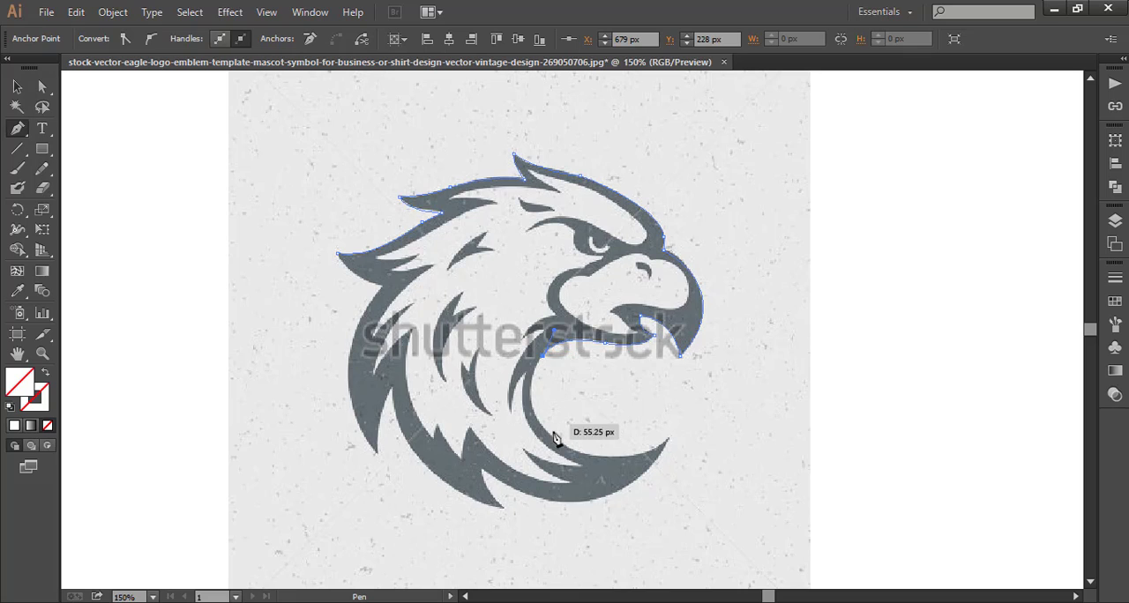
drag(554, 437, 601, 478)
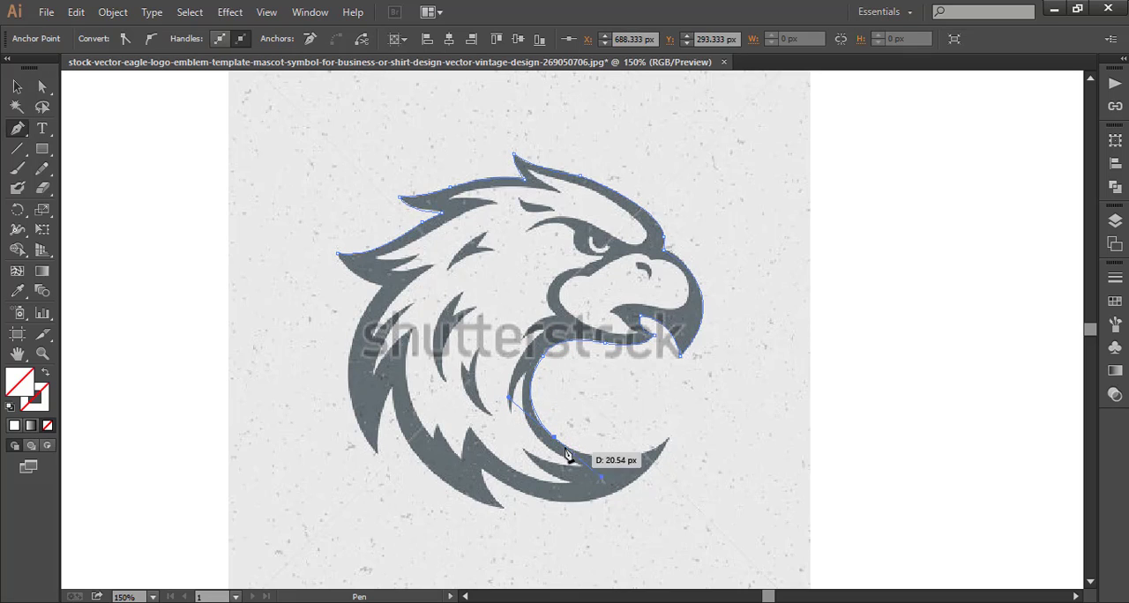
drag(668, 438, 729, 396)
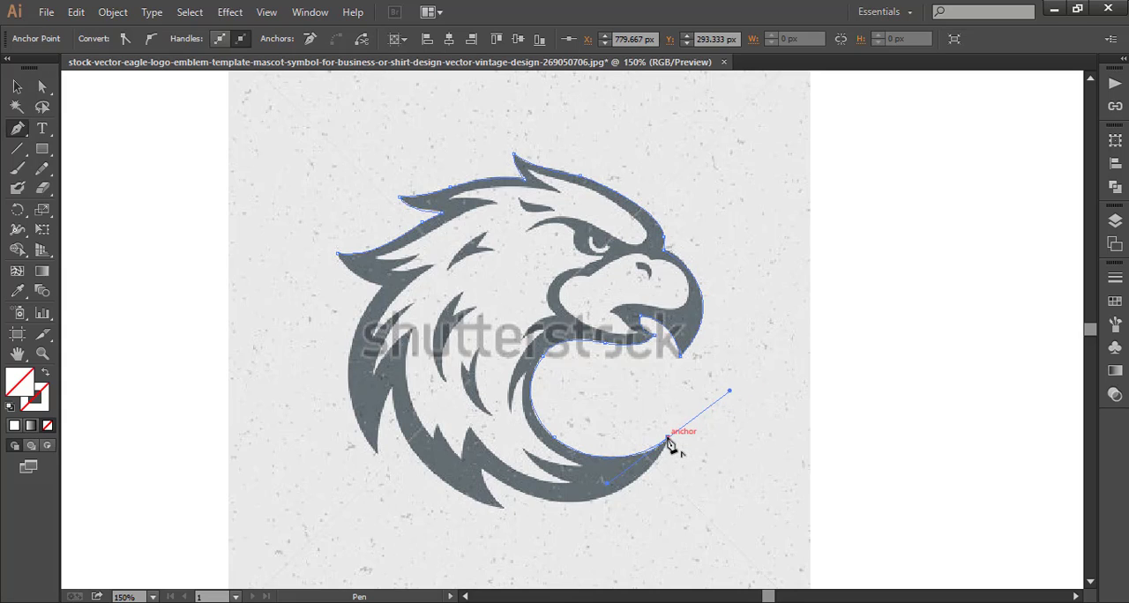
Trace the neck's bottom edge back from its pointed end to the first feather notch and out to the lowest feather tip.
drag(669, 443, 490, 508)
click(570, 507)
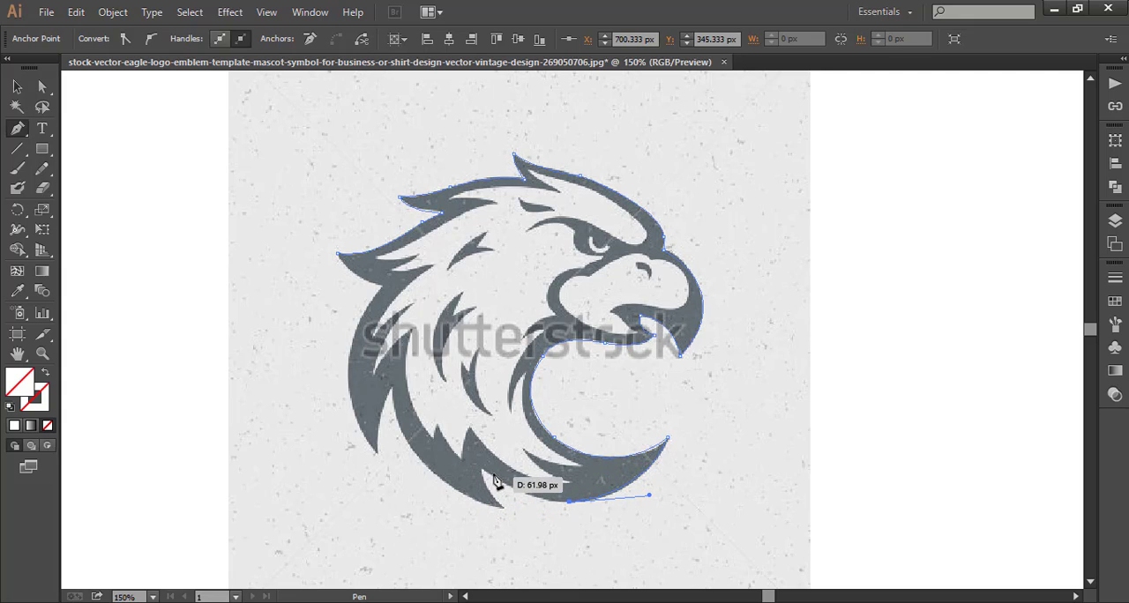
drag(483, 470, 442, 438)
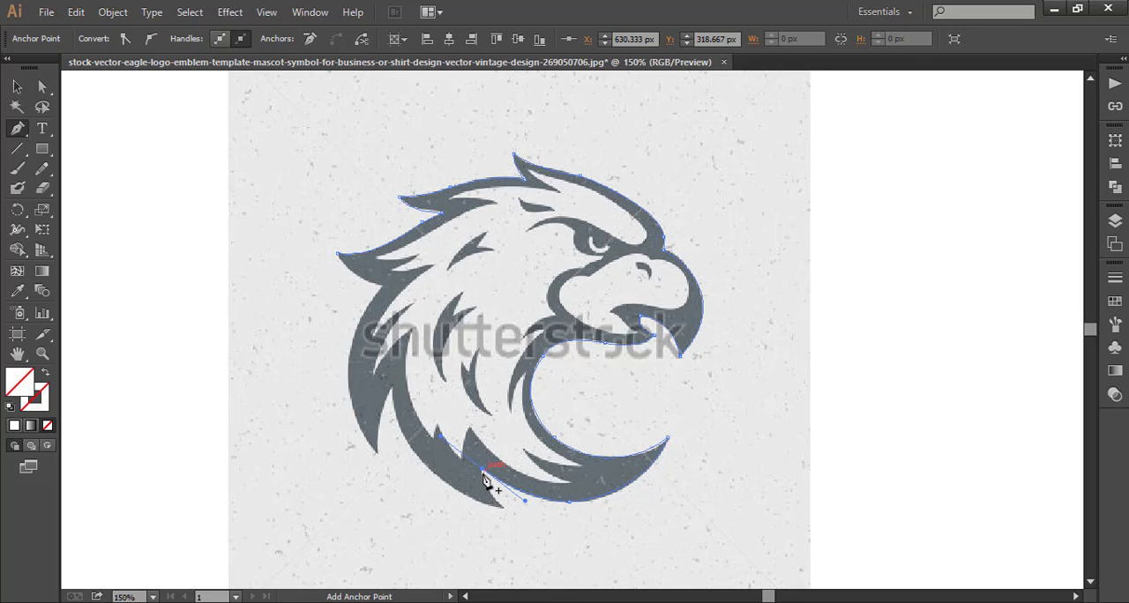
click(483, 471)
drag(503, 508, 522, 516)
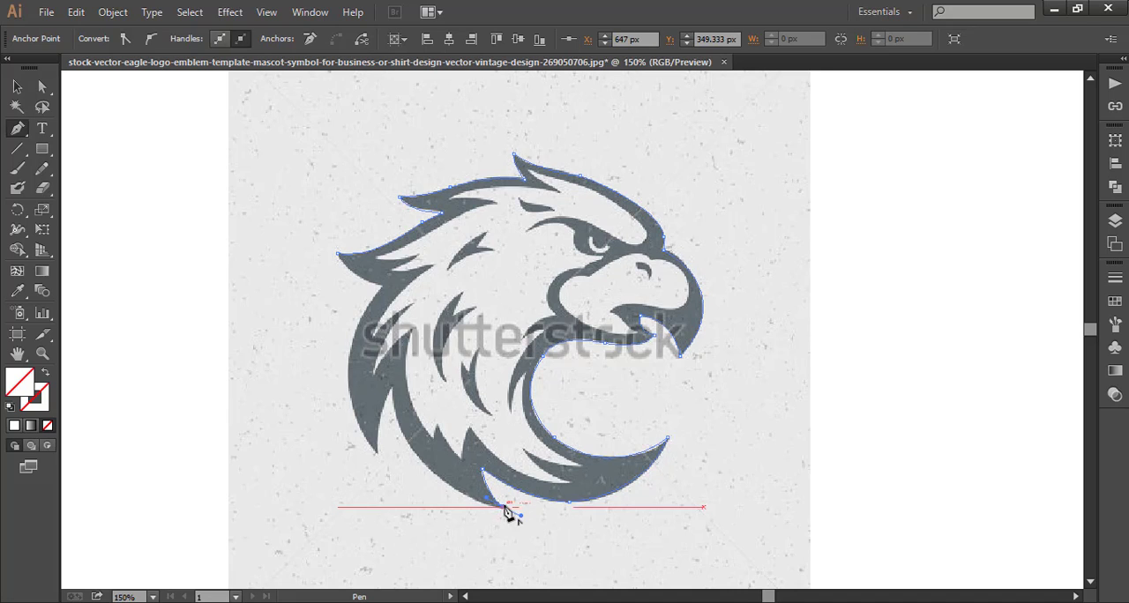
click(503, 508)
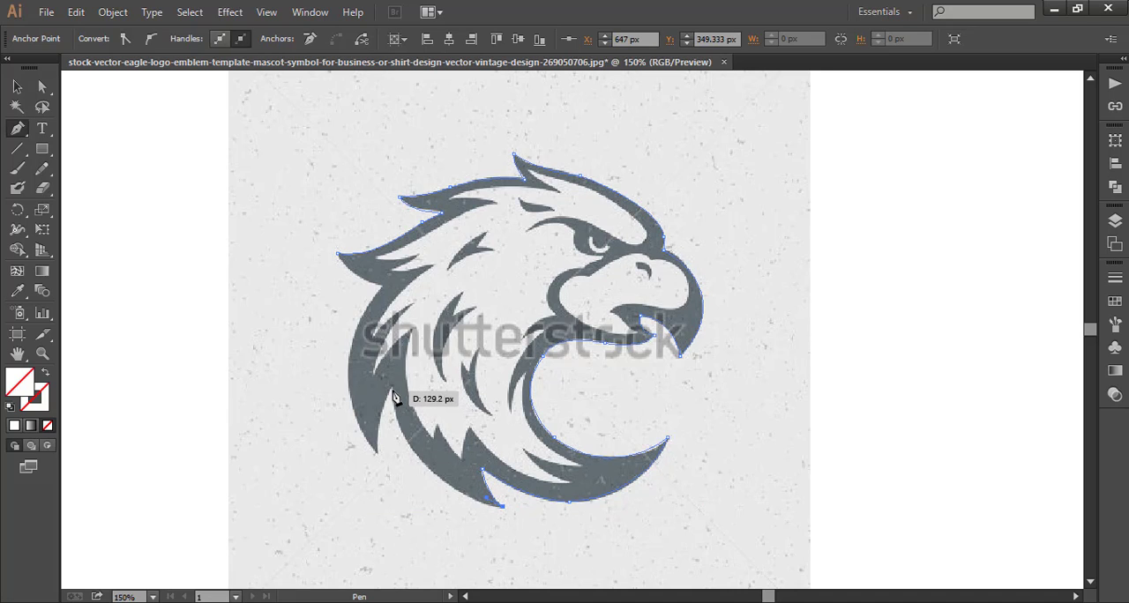
Trace from the lowest feather tip up to the next notch and down to the rear feather's tip, ending in a sharp corner.
drag(393, 389, 395, 396)
drag(390, 324, 385, 284)
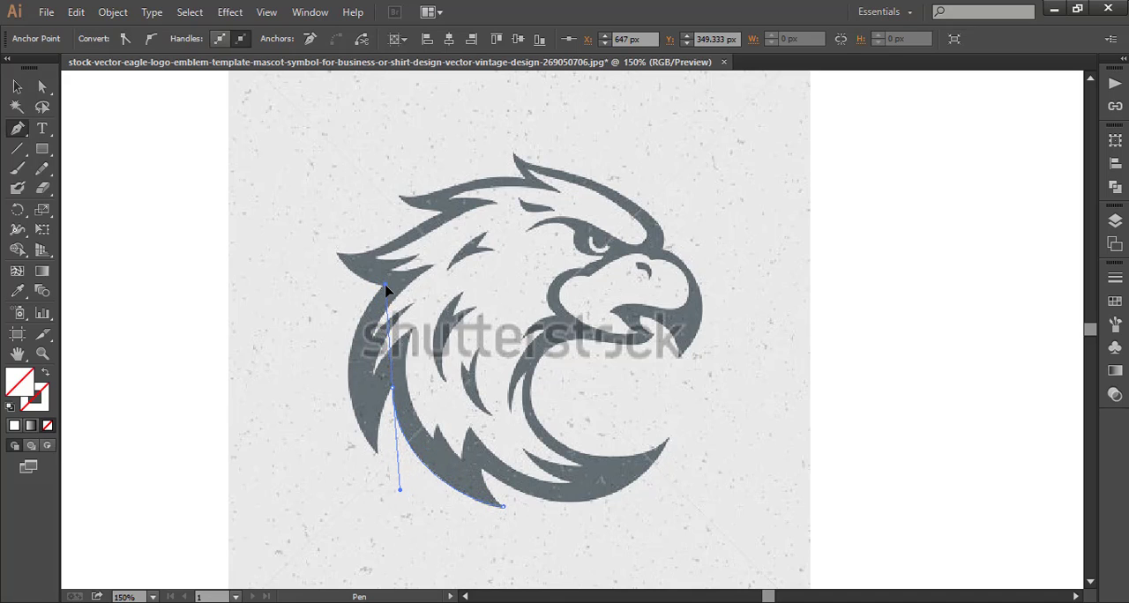
drag(393, 393, 385, 481)
click(379, 454)
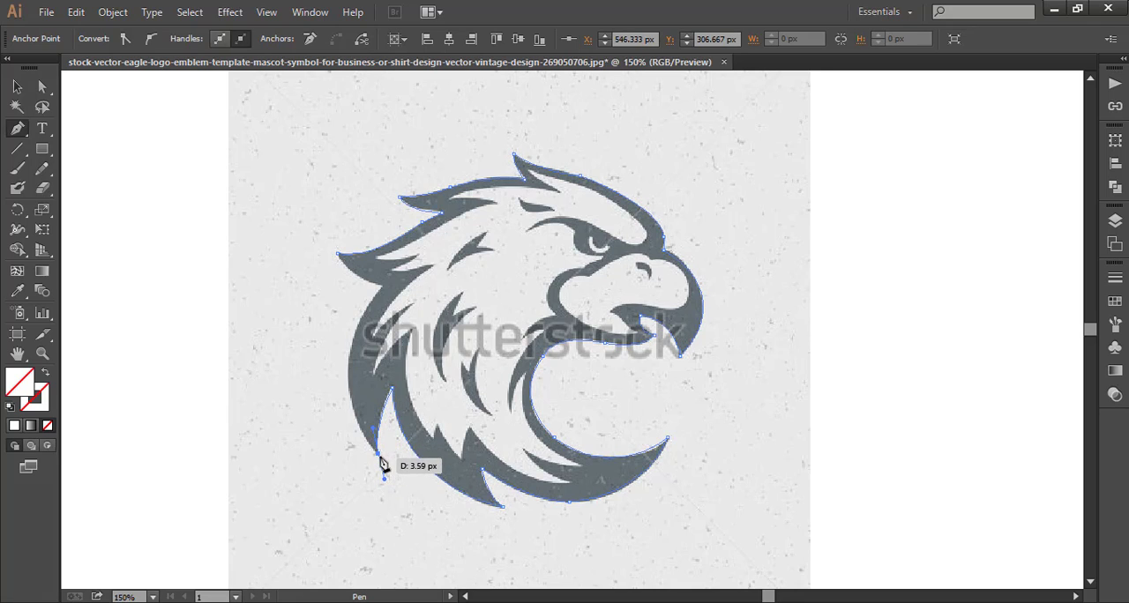
click(379, 455)
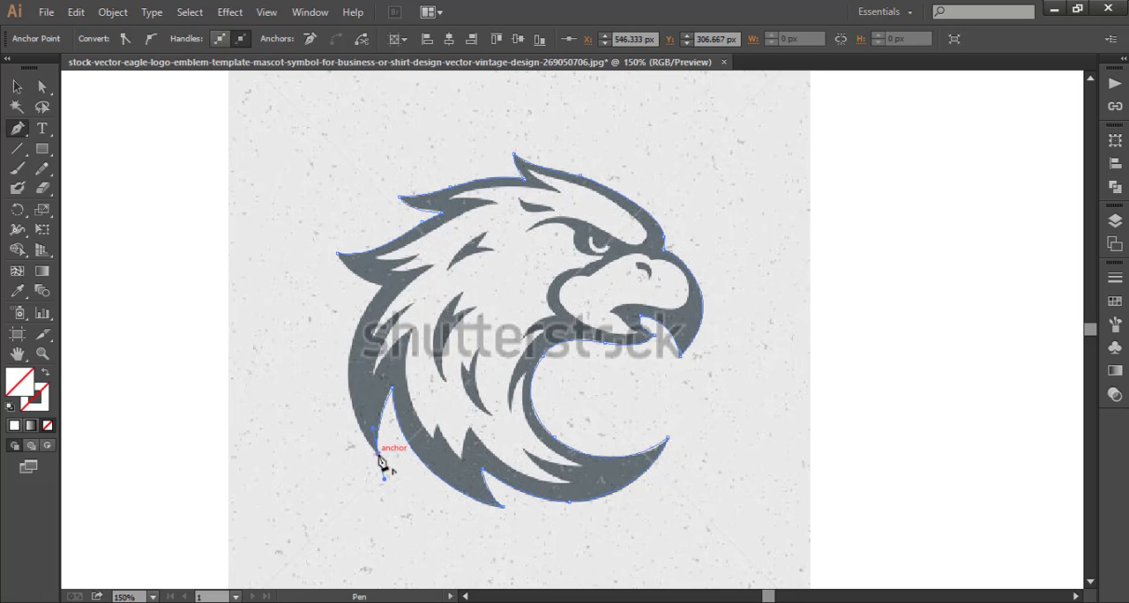
Trace the back of the neck up to the rear head feather, close the outer outline at its starting anchor, and deselect it.
click(381, 289)
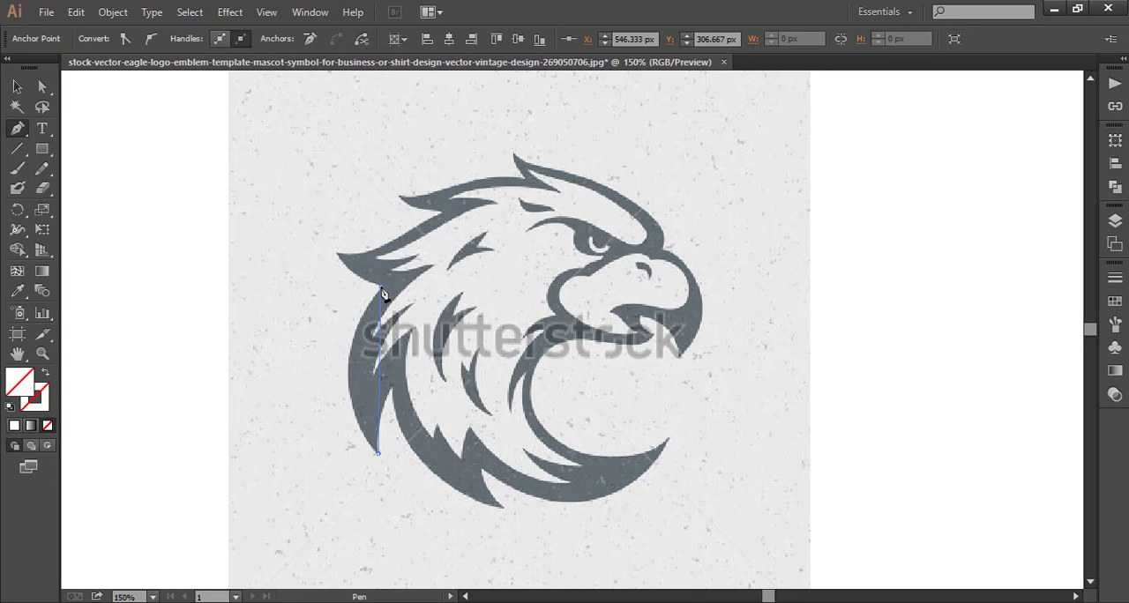
drag(411, 240, 450, 188)
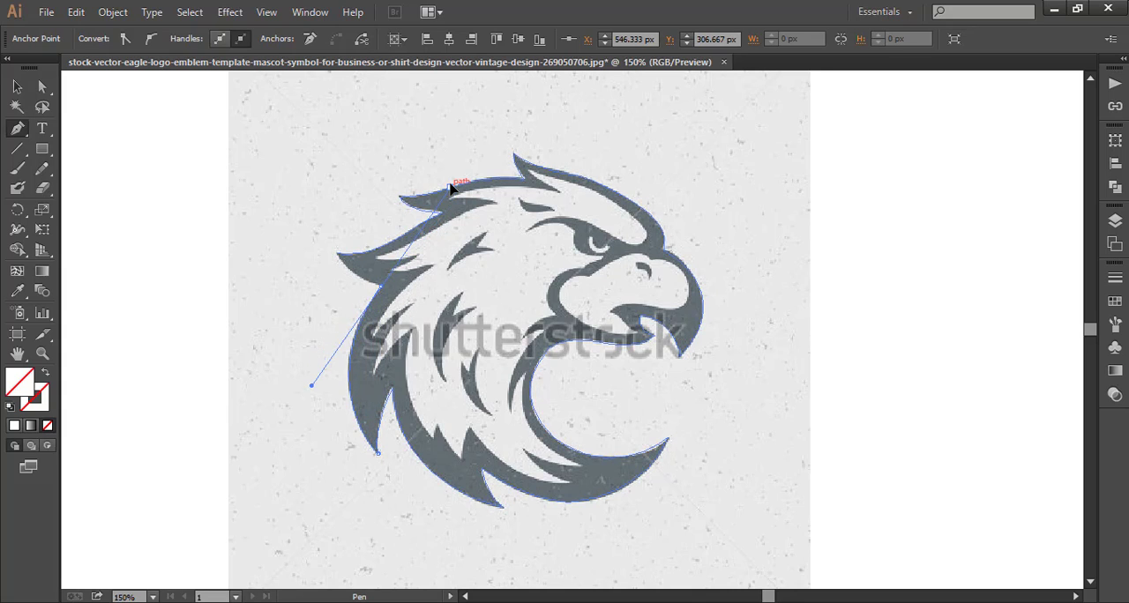
click(381, 289)
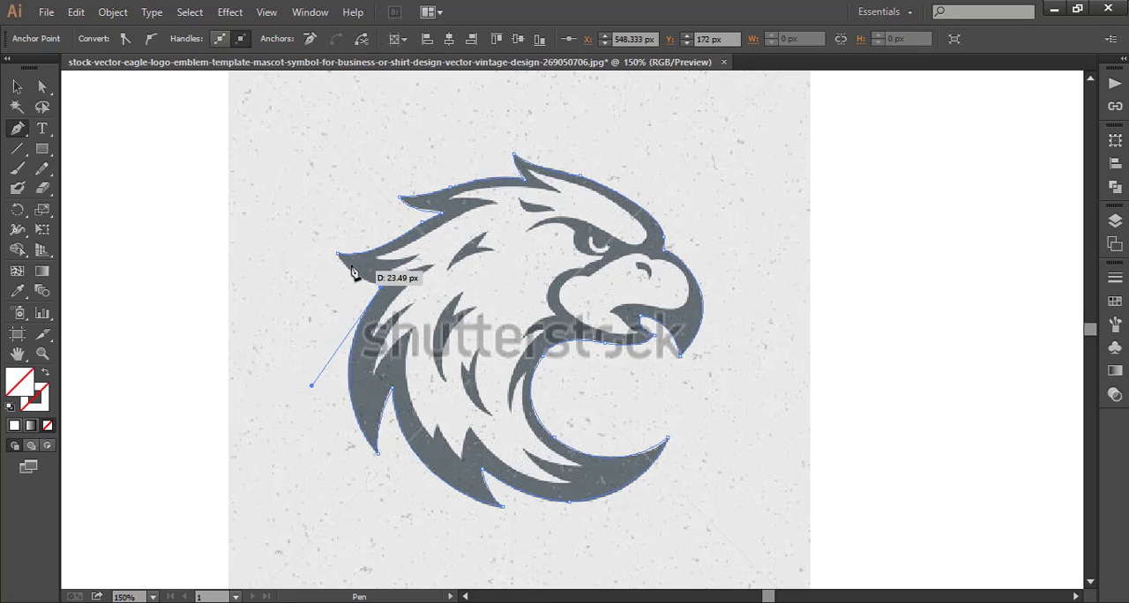
drag(339, 257, 321, 234)
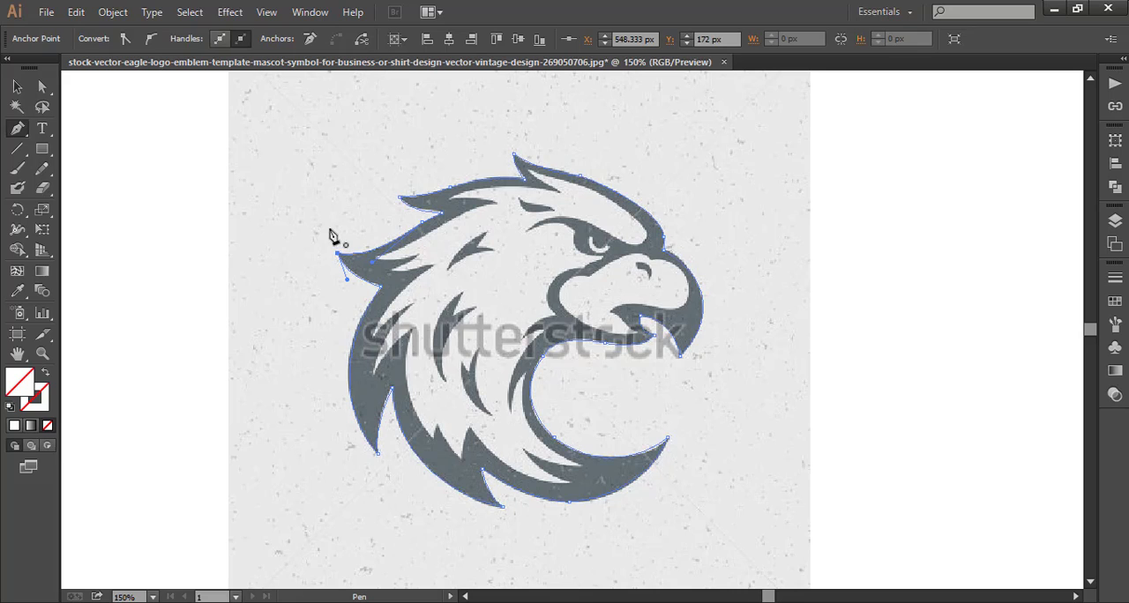
click(16, 86)
click(101, 146)
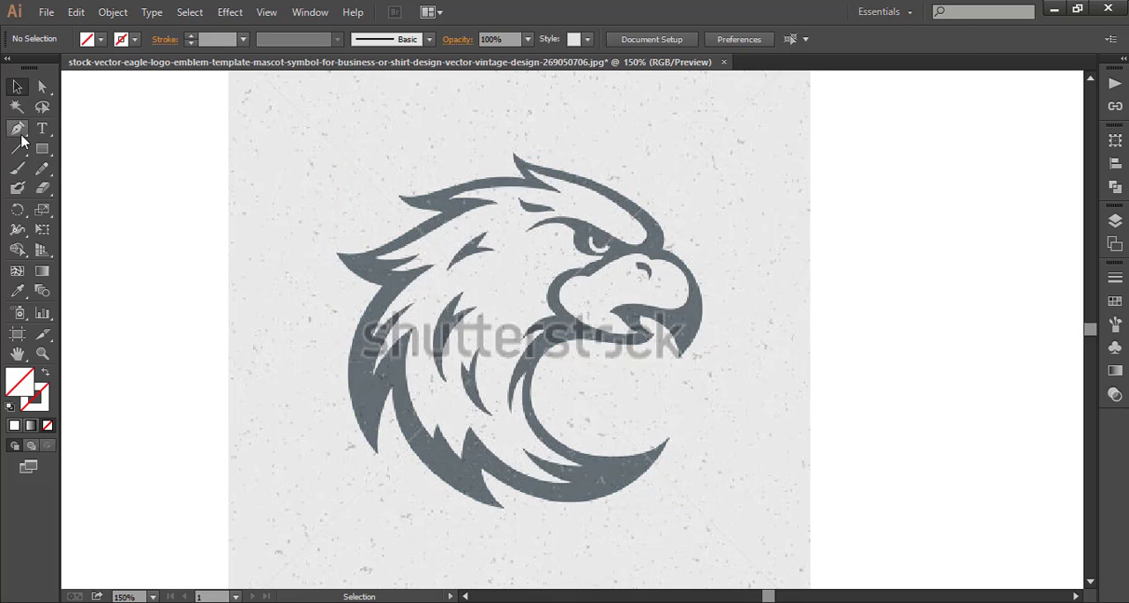
Start a new Pen path on the throat band's inner edge and trace it down around the small pointed feather at the neck's base.
click(18, 130)
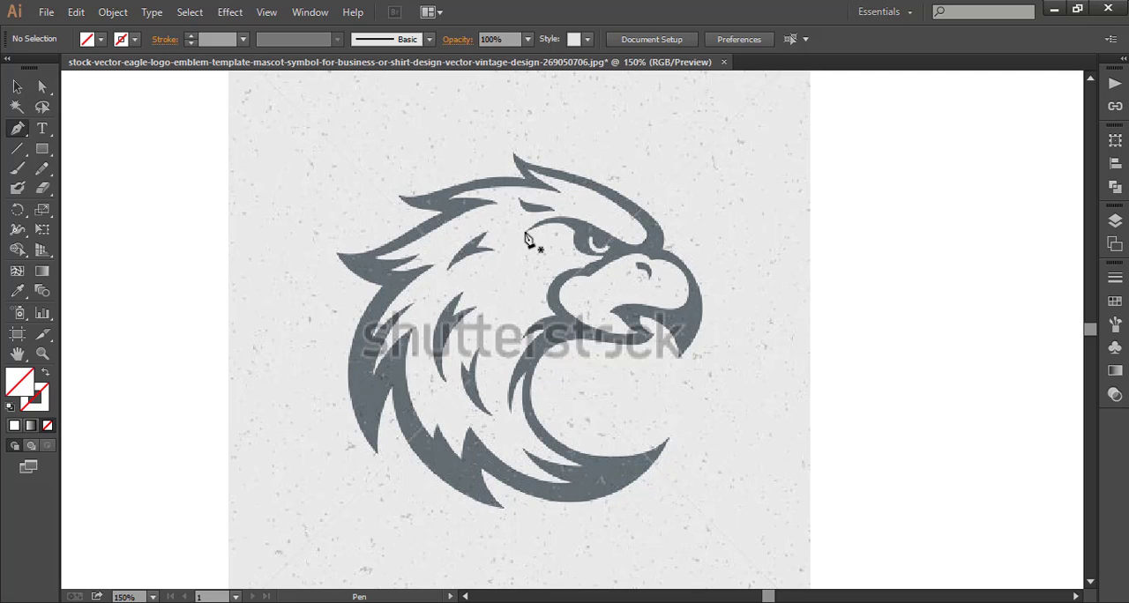
click(527, 379)
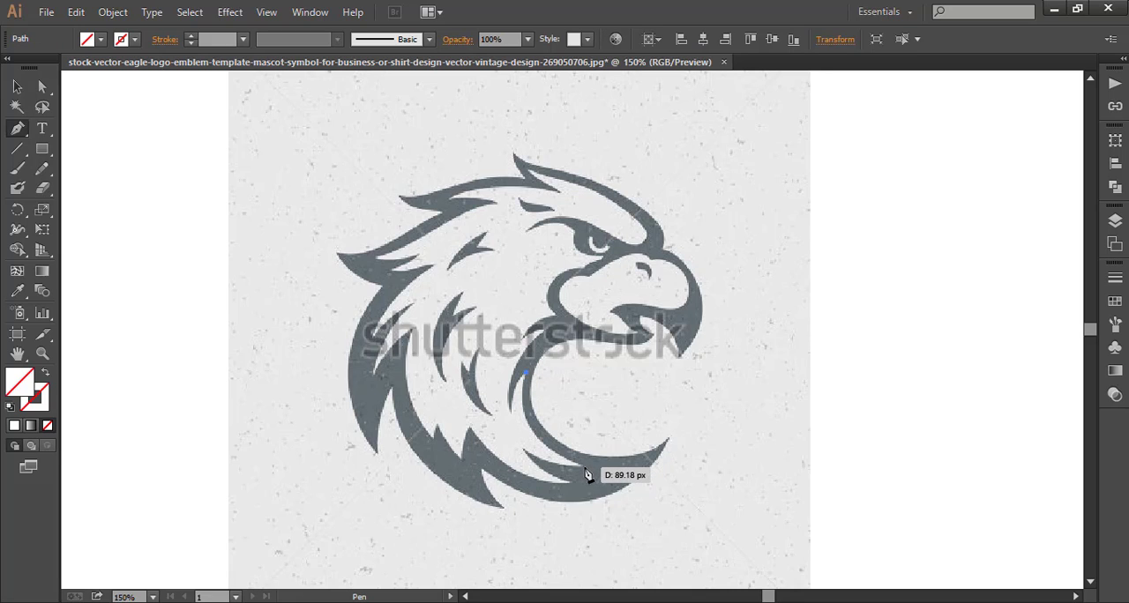
drag(580, 465, 665, 500)
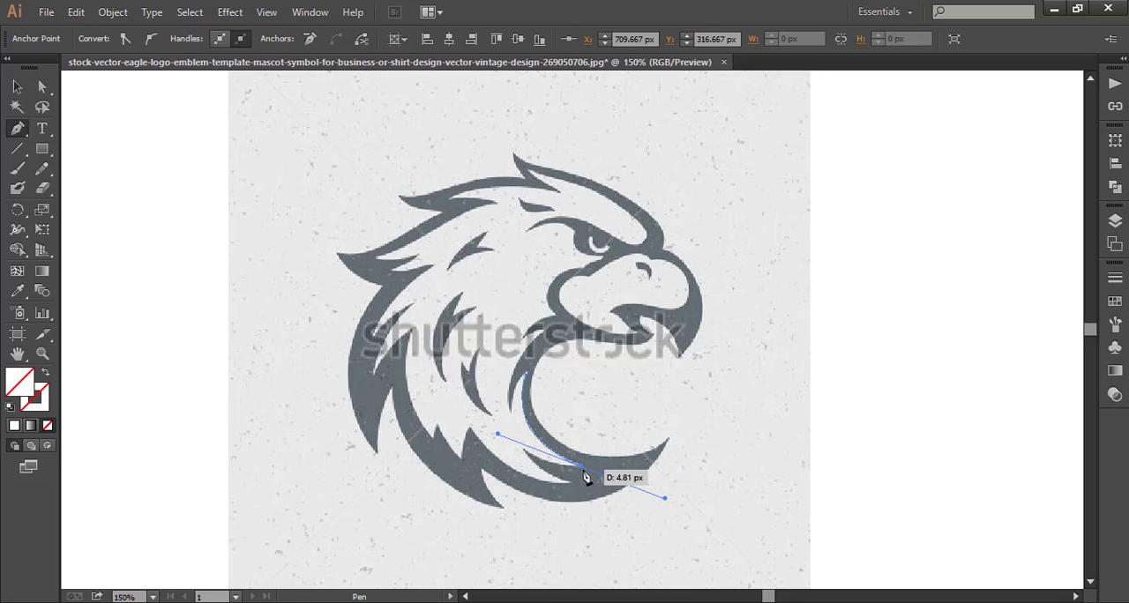
click(582, 465)
drag(524, 452, 598, 492)
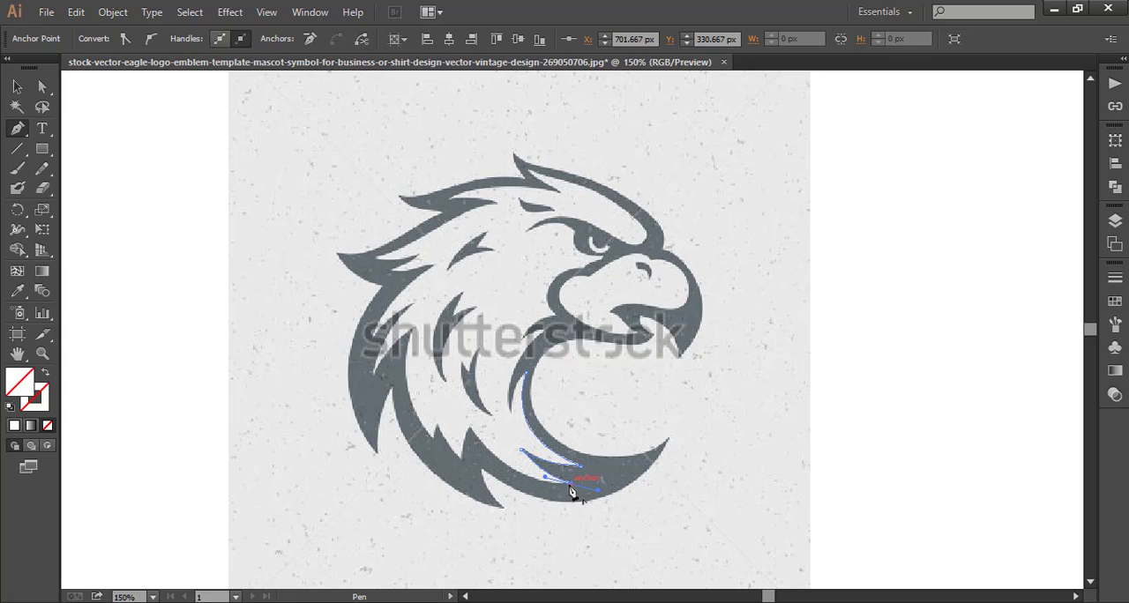
click(571, 484)
Continue the inner path along the lower neck to the next feather's tip and down into the notch behind it.
drag(470, 429, 424, 365)
click(471, 430)
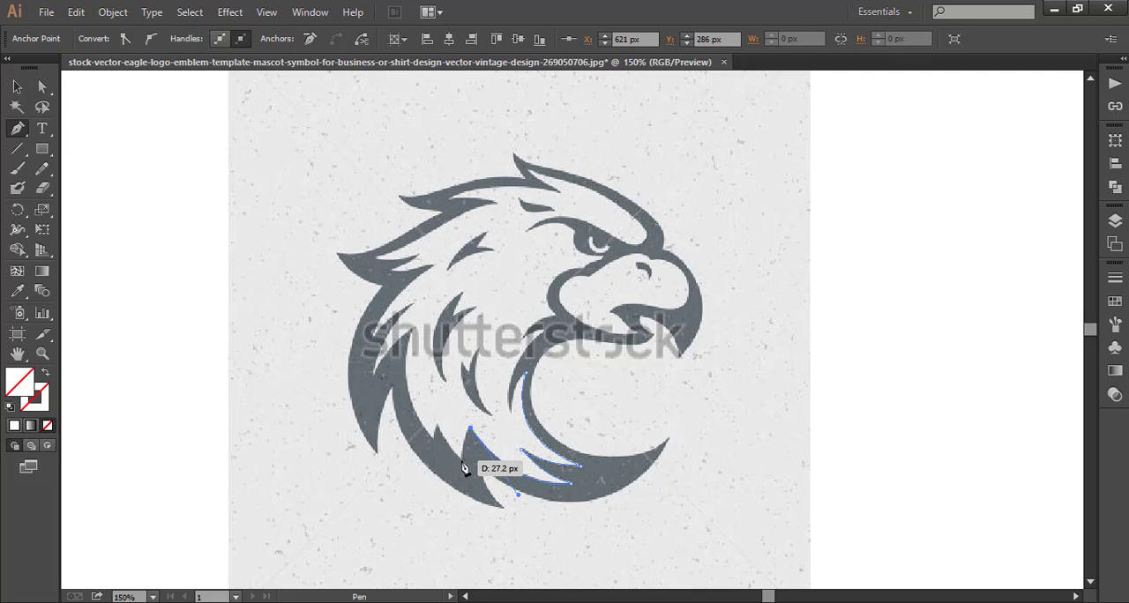
drag(461, 460, 463, 481)
click(461, 461)
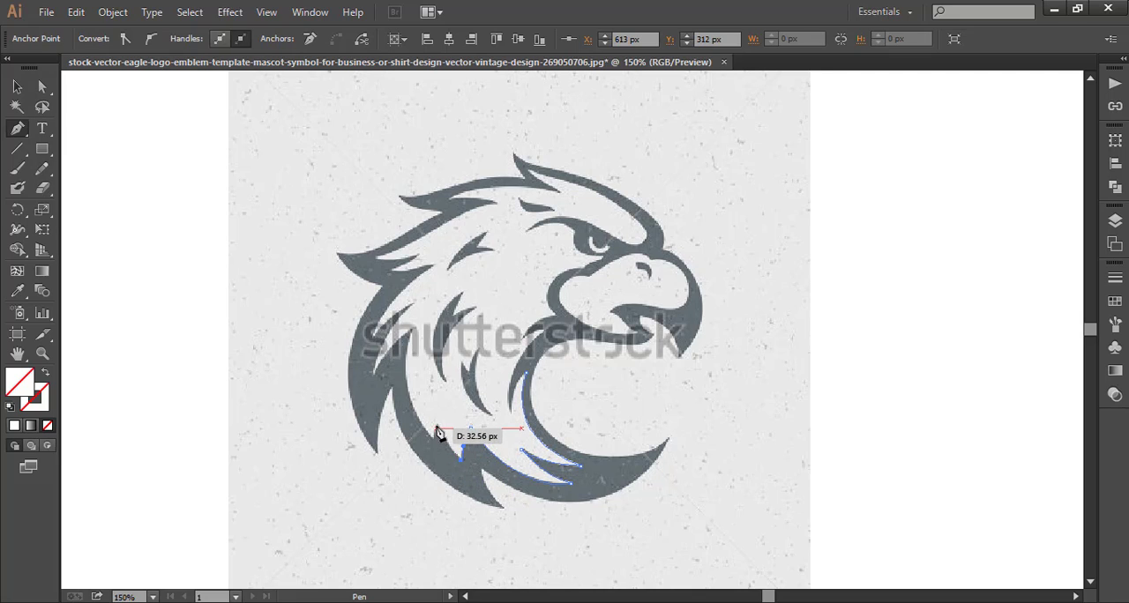
drag(437, 429, 436, 414)
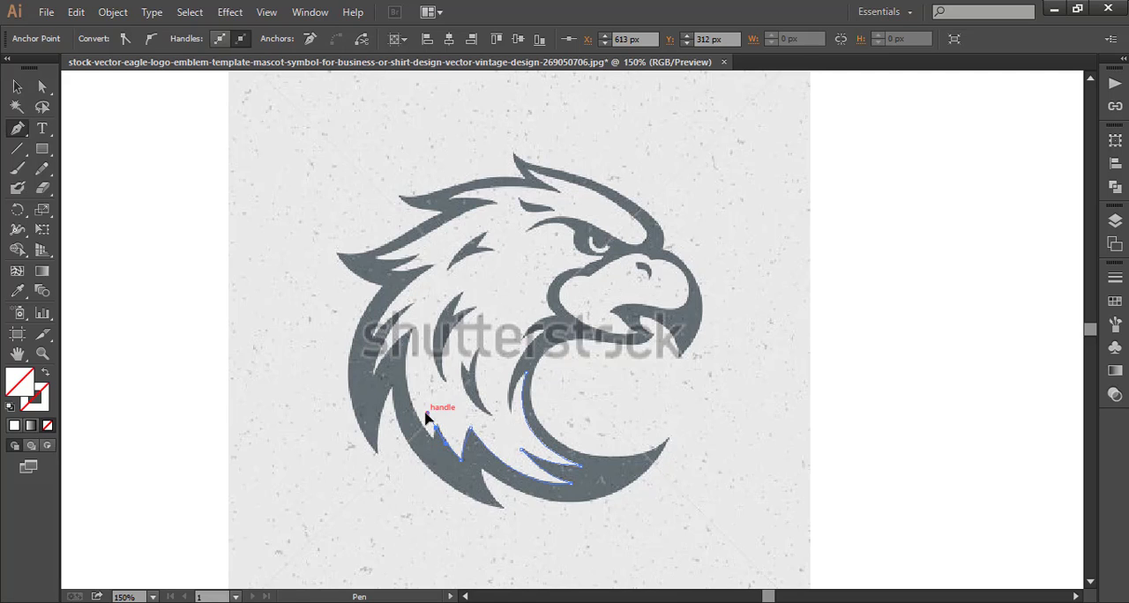
right_click(186, 386)
click(216, 128)
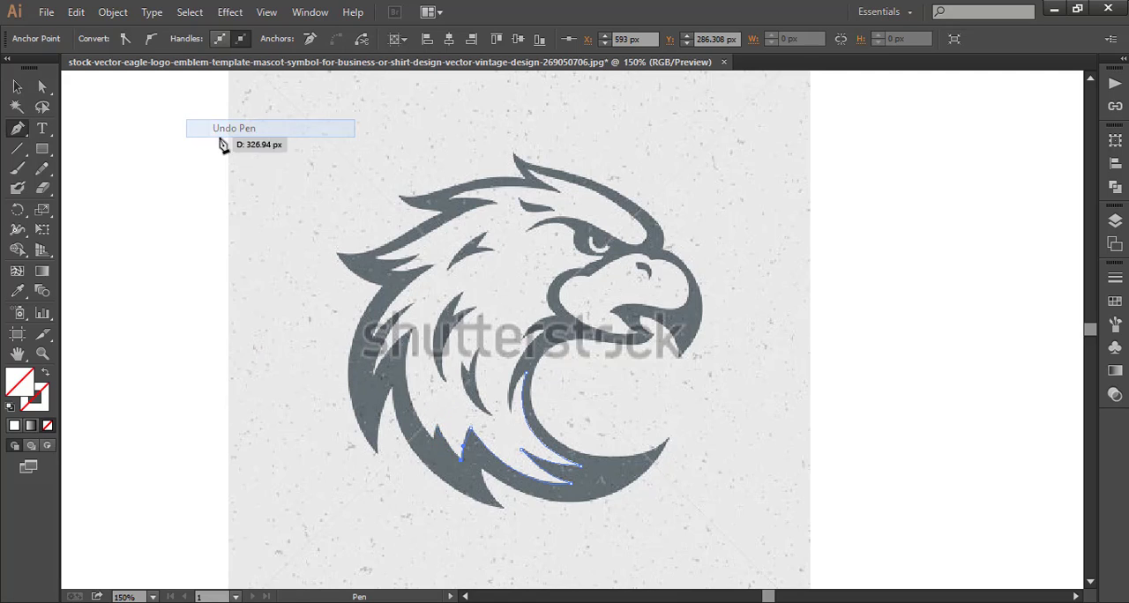
Trace the small spike on the lower neck, then continue up the neck's inner edge around the rear neck feathers to the upper notch.
drag(439, 436, 439, 419)
click(438, 428)
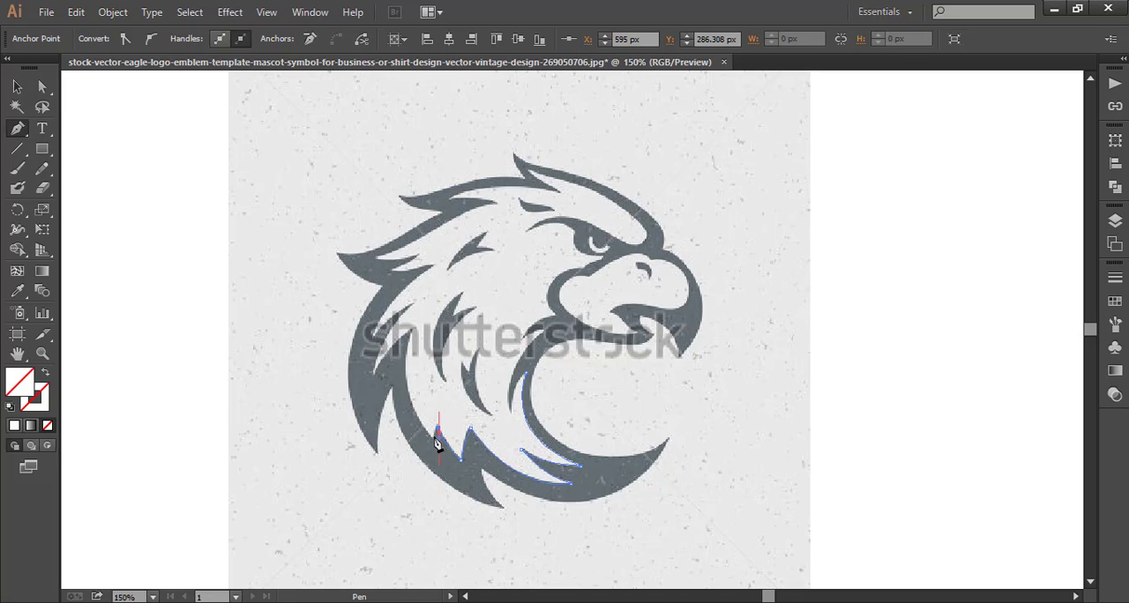
click(434, 440)
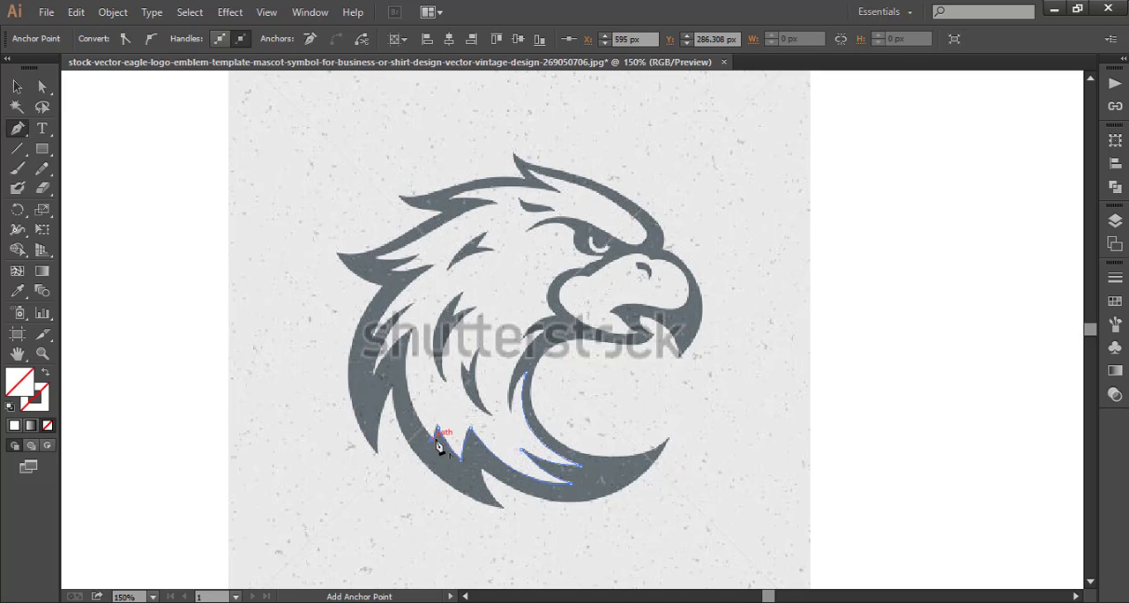
drag(433, 441, 366, 352)
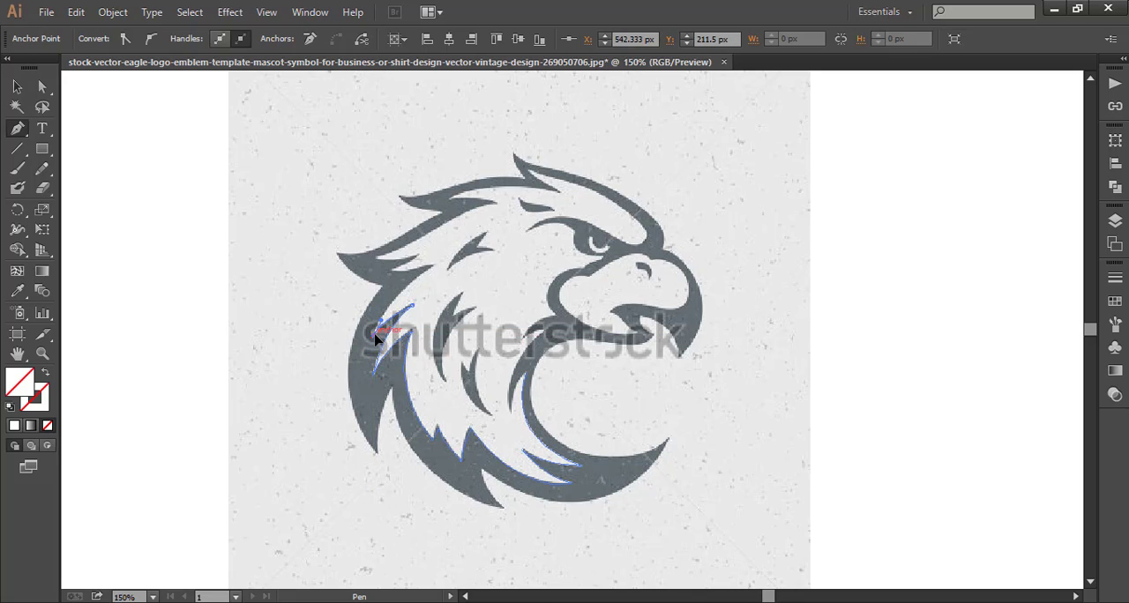
Continue the inner path around the pointed feathers at the back of the head, making sharp corners at both tips and the notches between them.
drag(436, 267, 370, 268)
click(479, 254)
click(390, 271)
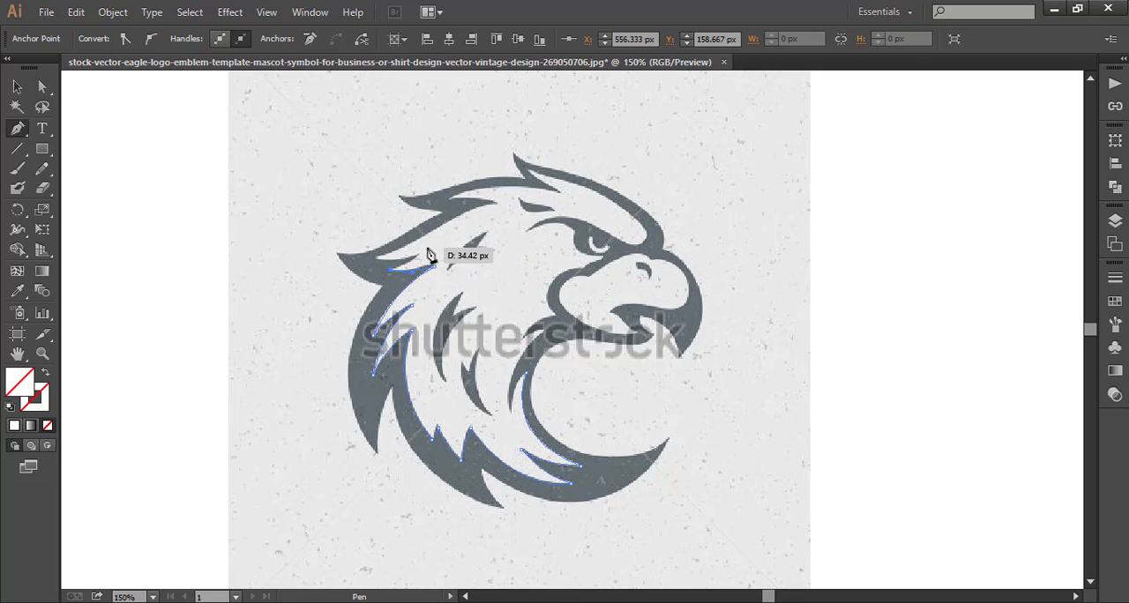
drag(420, 257, 427, 255)
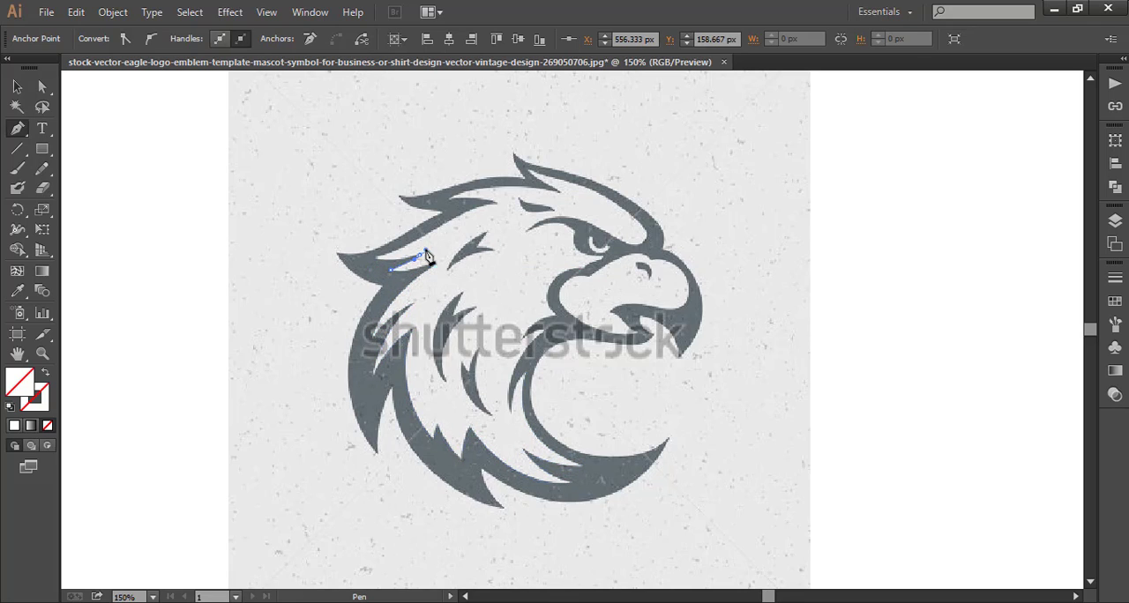
click(420, 255)
click(374, 256)
drag(365, 256, 363, 252)
Trace up the back of the head to the inner tip of the upper rear feather and into the notch above it.
drag(447, 221, 475, 202)
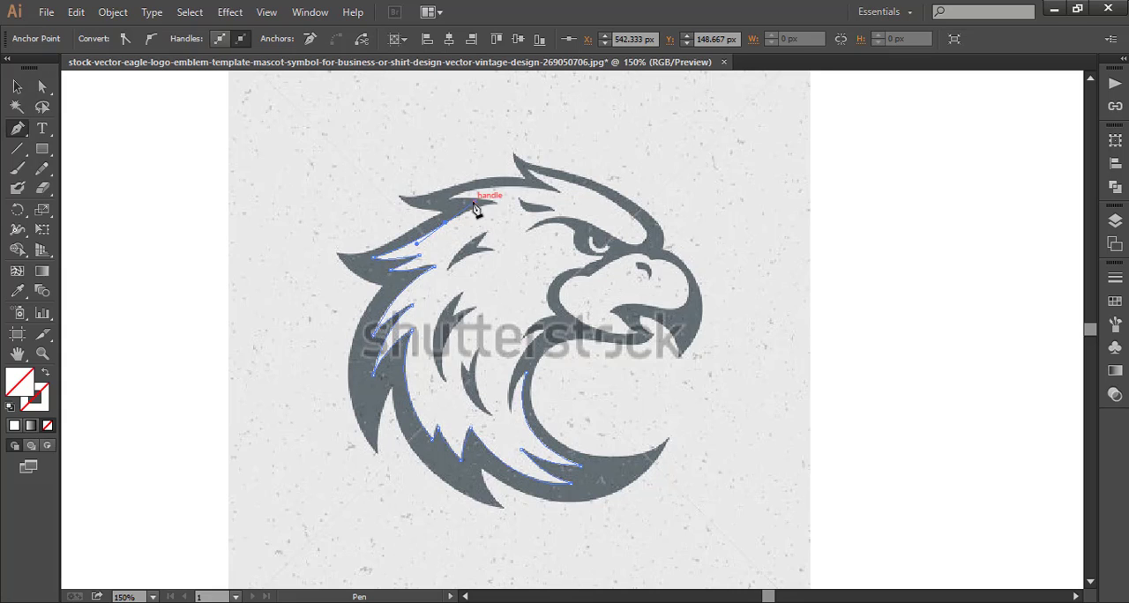
click(445, 222)
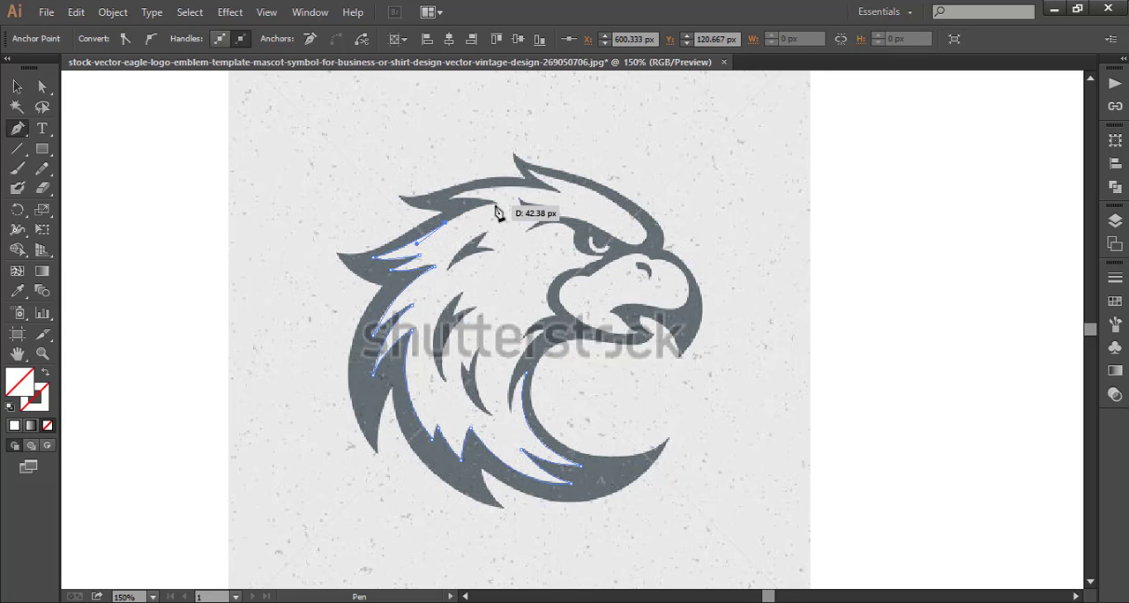
drag(497, 212, 444, 201)
click(497, 204)
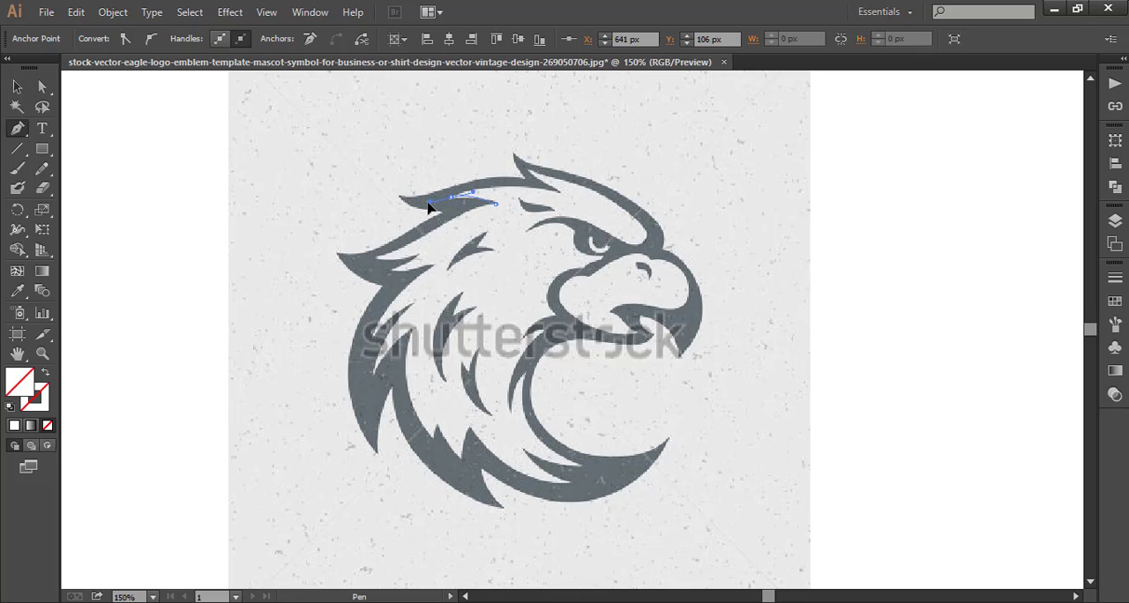
drag(429, 203, 429, 203)
click(451, 198)
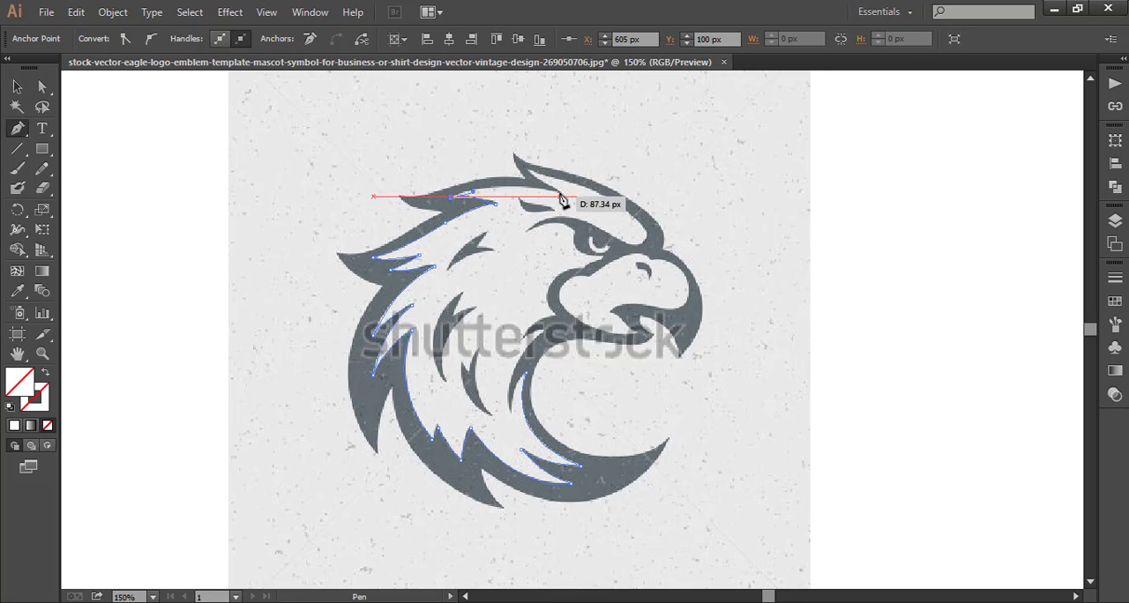
Trace the crown's inner edge around the front crest feather and down the forehead to the brow's front corner above the beak.
drag(559, 196, 599, 215)
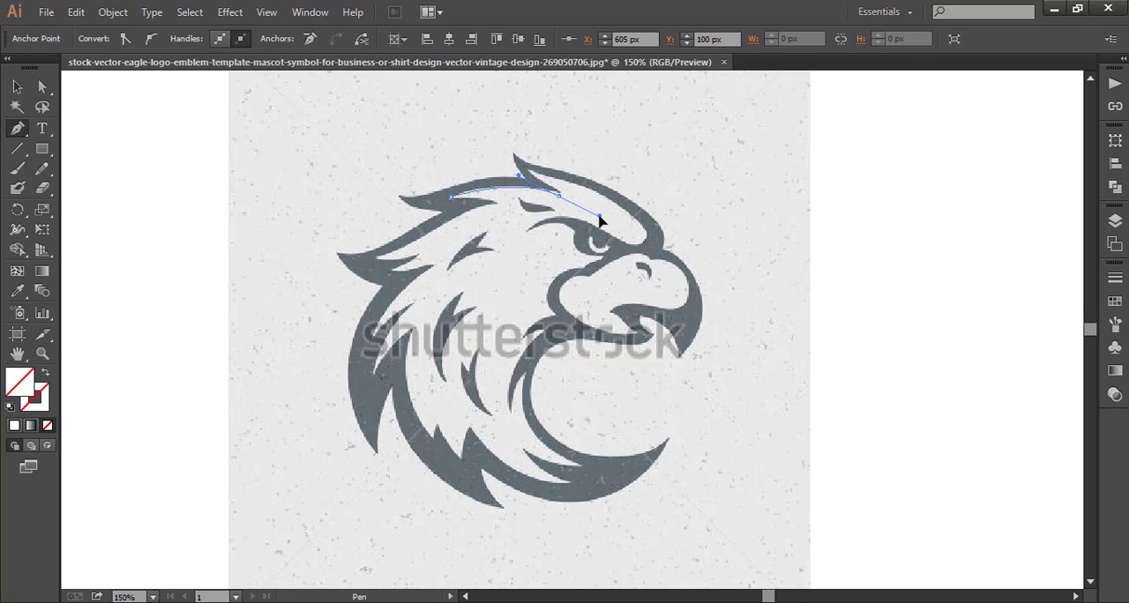
click(559, 196)
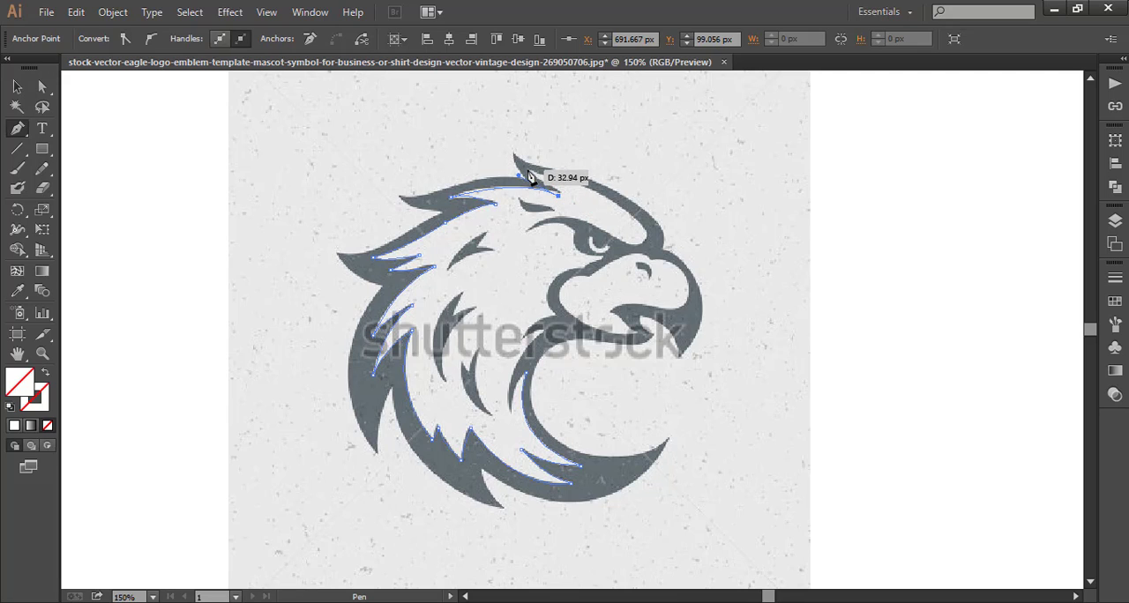
drag(527, 176, 526, 163)
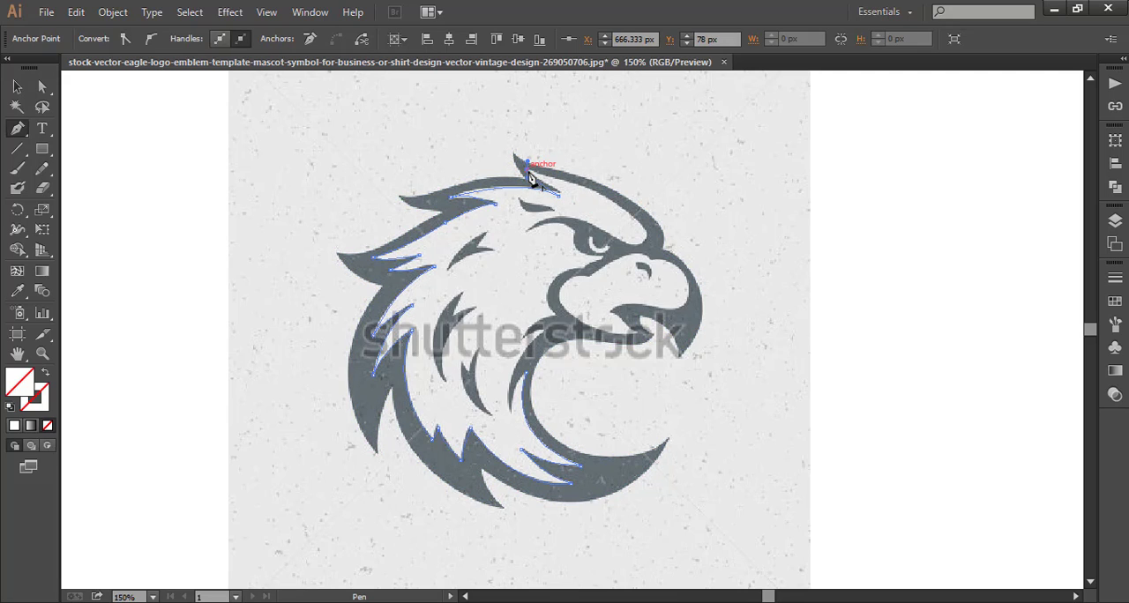
drag(625, 210, 650, 240)
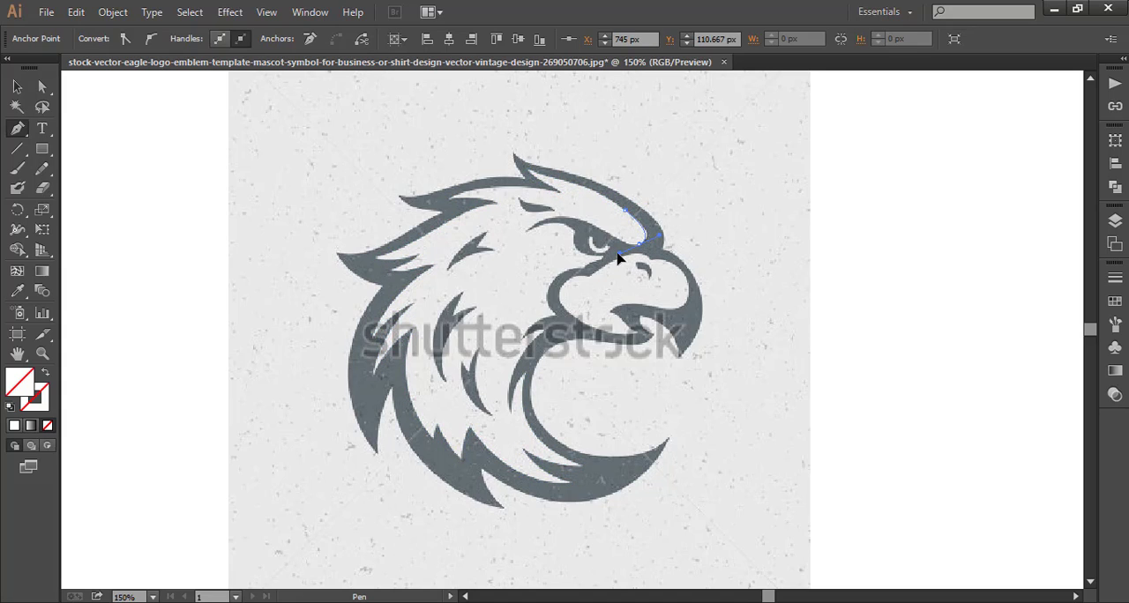
click(638, 246)
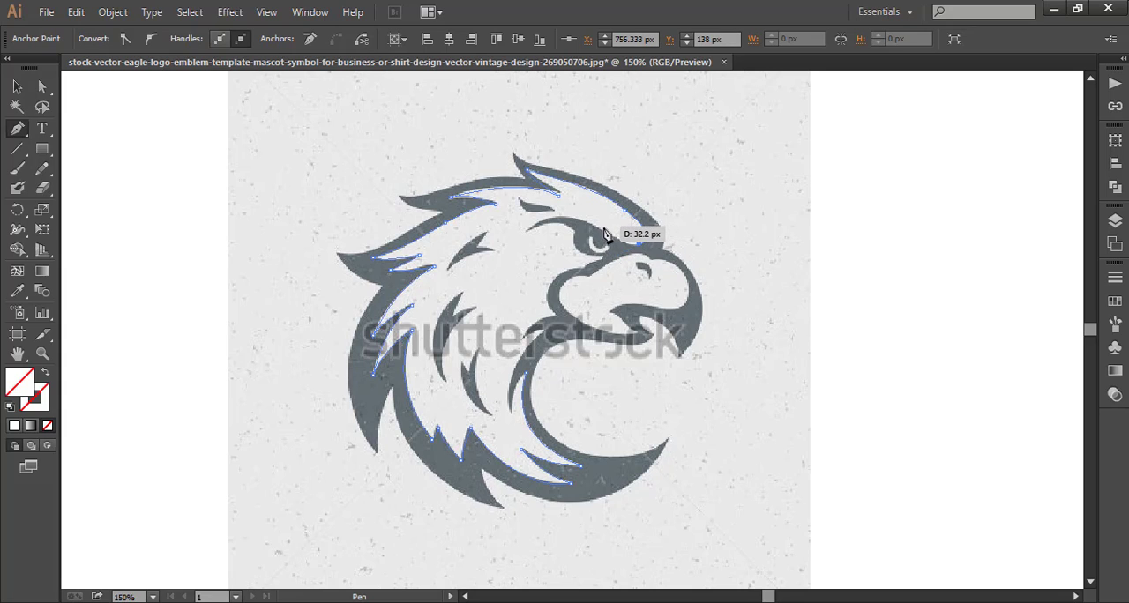
Trace the upper edge of the brow from its front corner to its rear tip, ending in a sharp corner.
drag(602, 230, 497, 253)
click(602, 230)
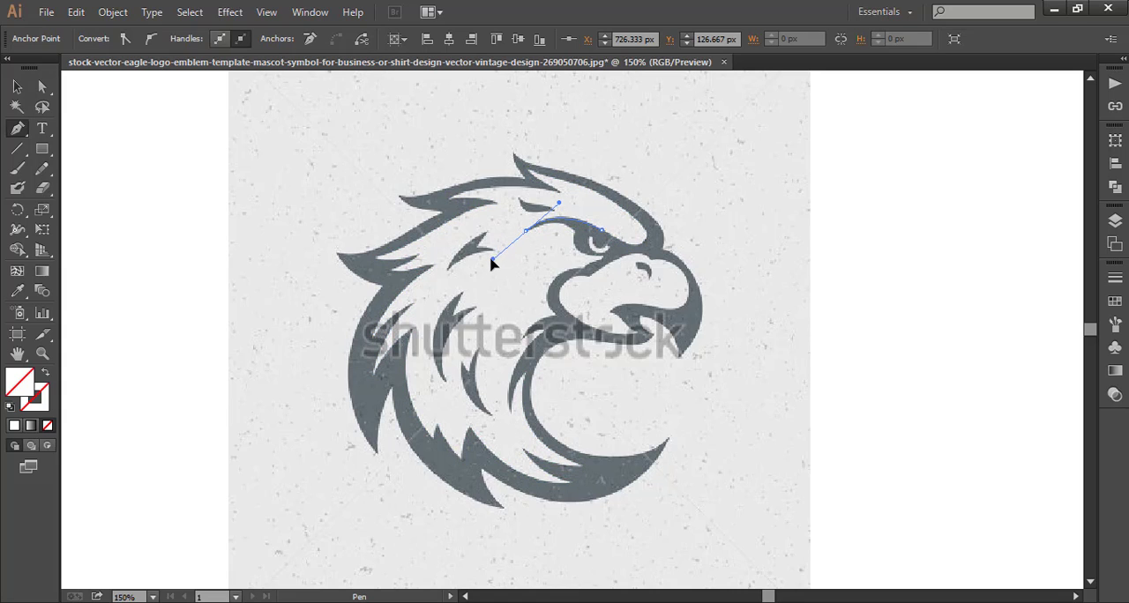
click(526, 231)
Trace from the brow's rear tip around beneath the eye and down the cheek curve behind the beak to the throat corner.
mouse_move(584, 261)
mouse_down()
mouse_move(639, 253)
mouse_move(580, 272)
mouse_up()
click(603, 257)
click(583, 268)
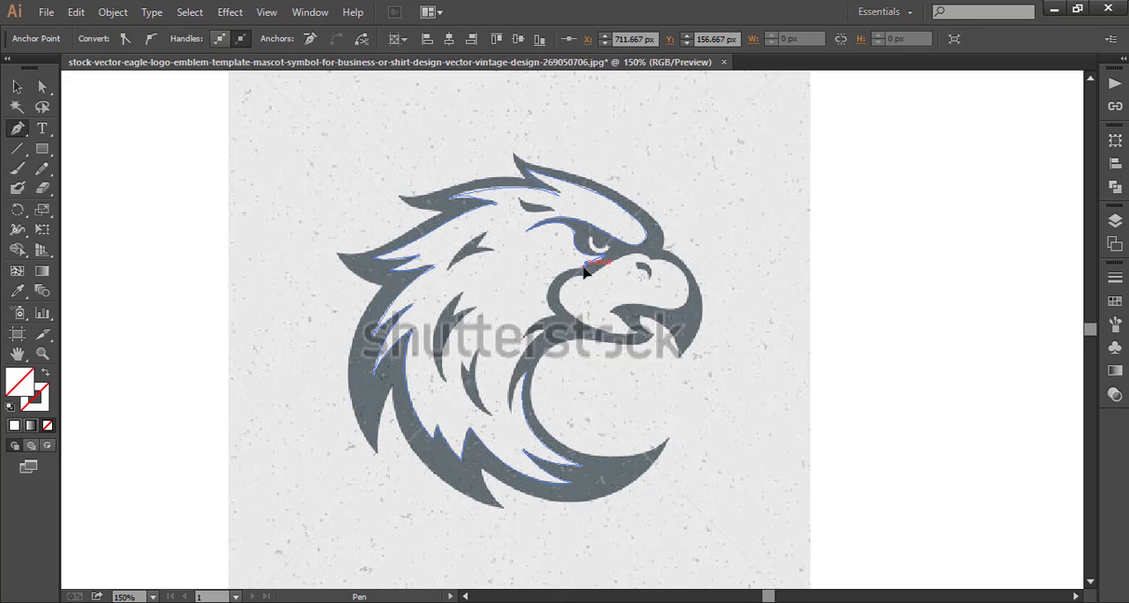
drag(555, 316, 588, 361)
click(558, 320)
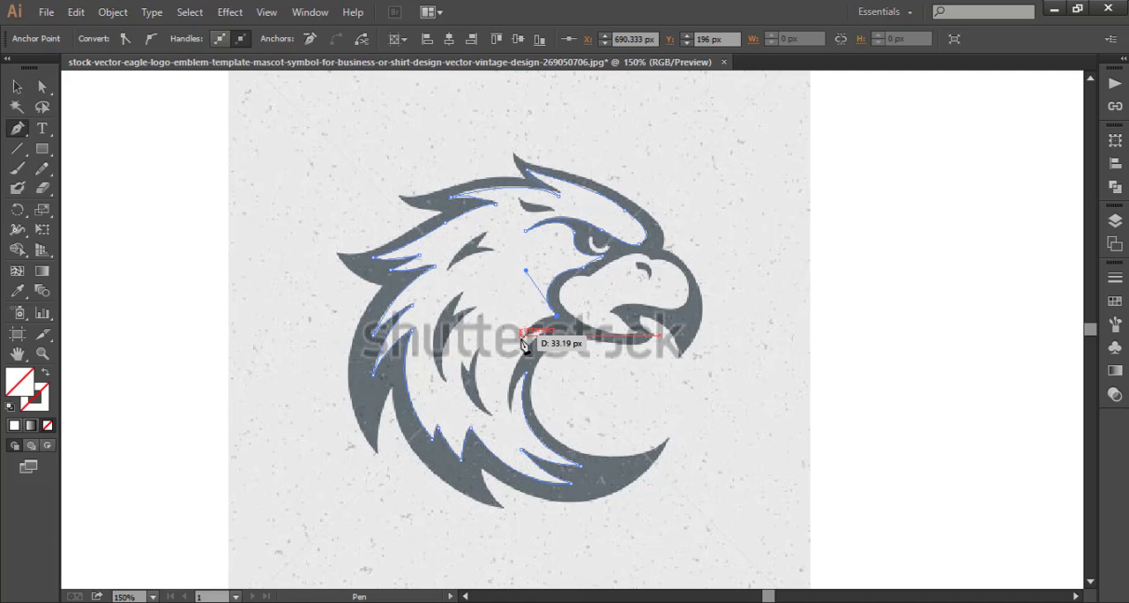
drag(524, 344, 523, 347)
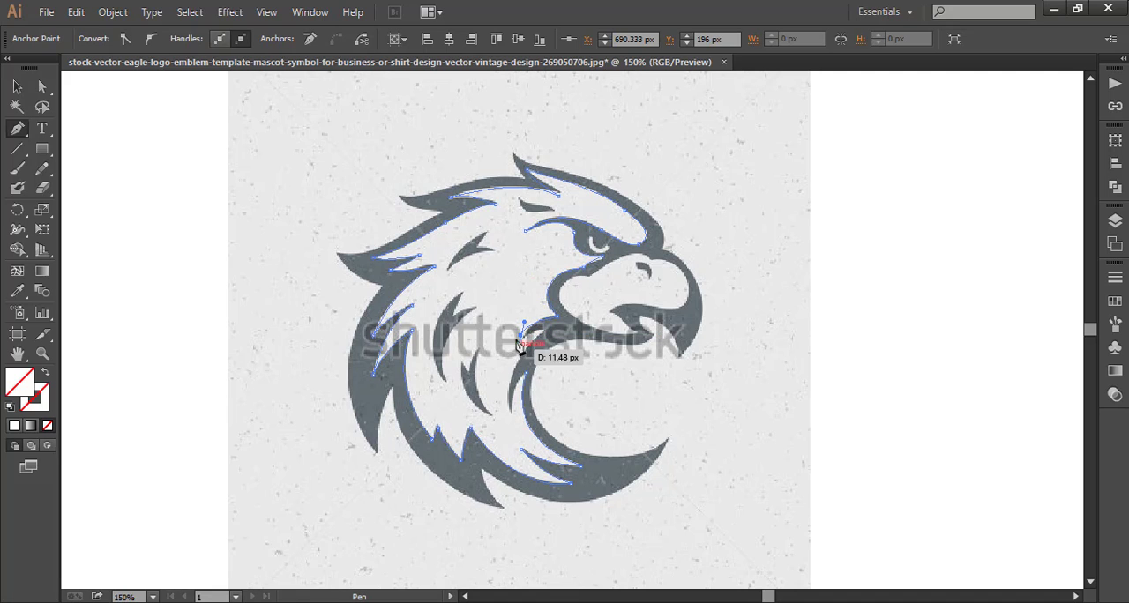
right_click(871, 267)
click(882, 276)
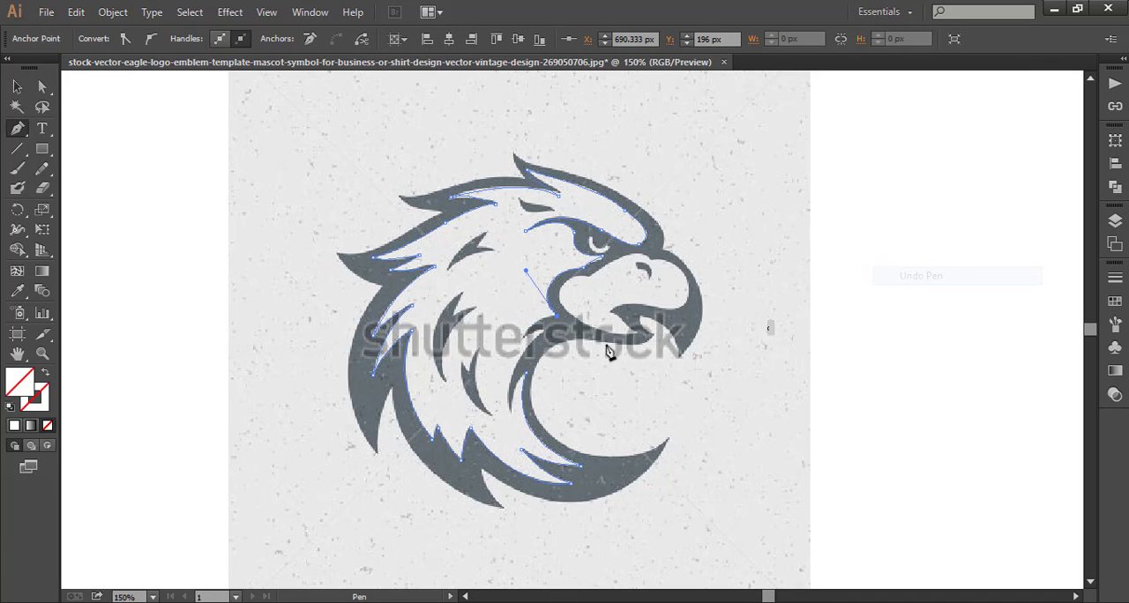
Trace the small throat feather and the long feather below it, close the inner path at its starting anchor, and deselect it.
drag(514, 363, 514, 363)
click(521, 339)
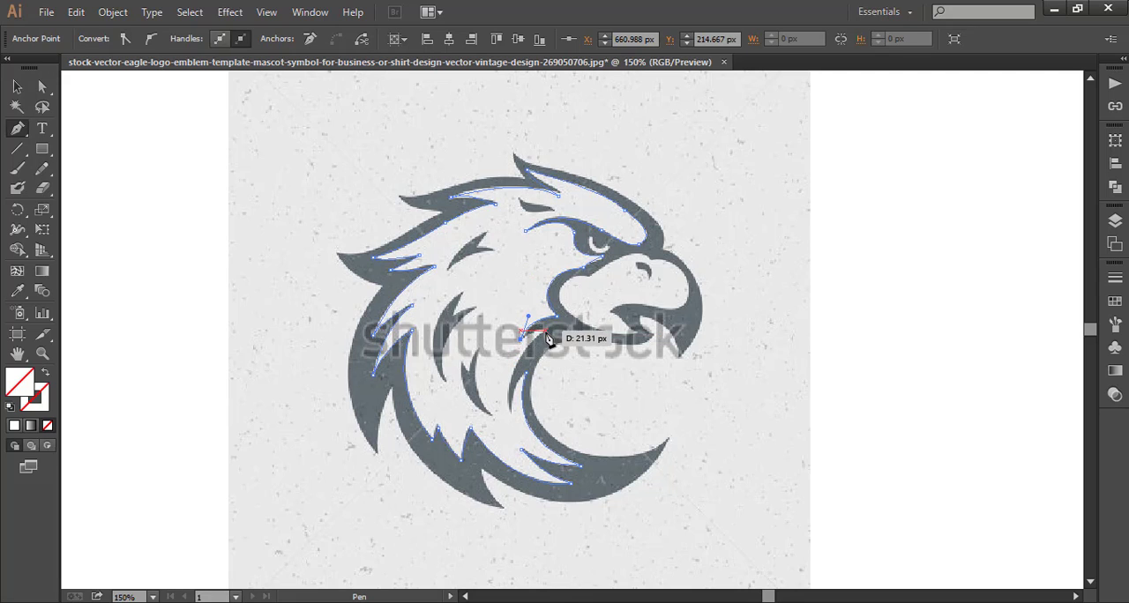
drag(540, 326, 548, 338)
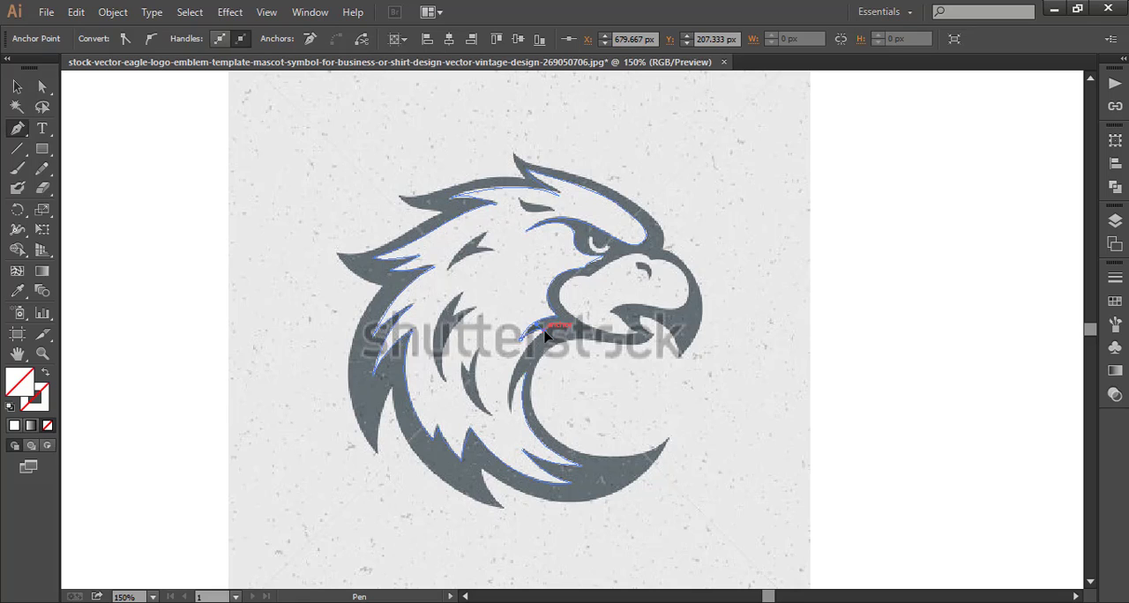
drag(506, 400, 514, 424)
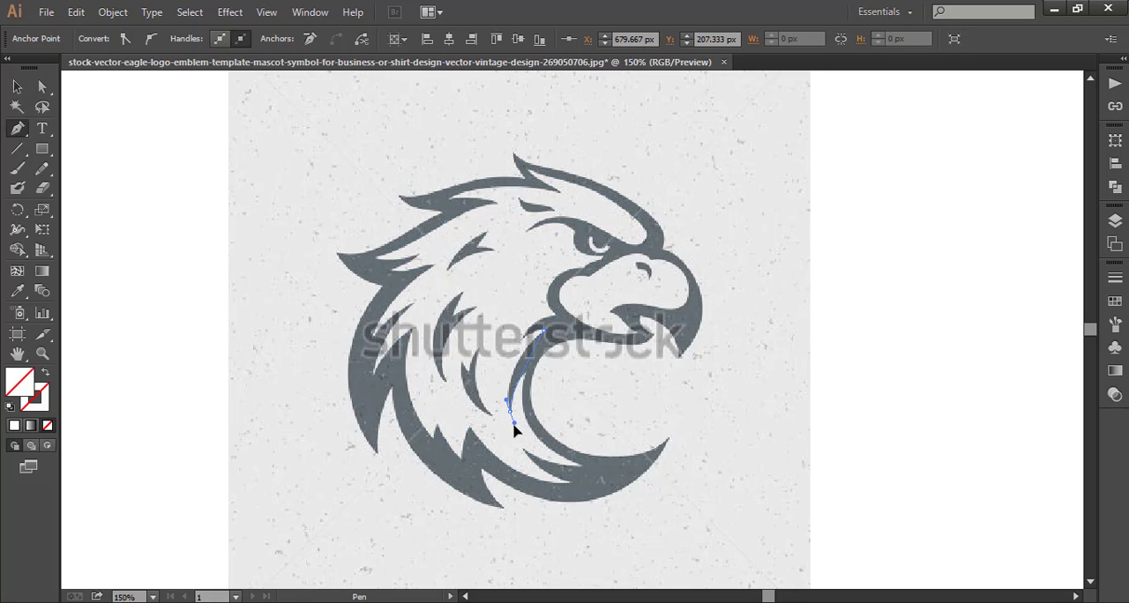
drag(519, 470, 518, 468)
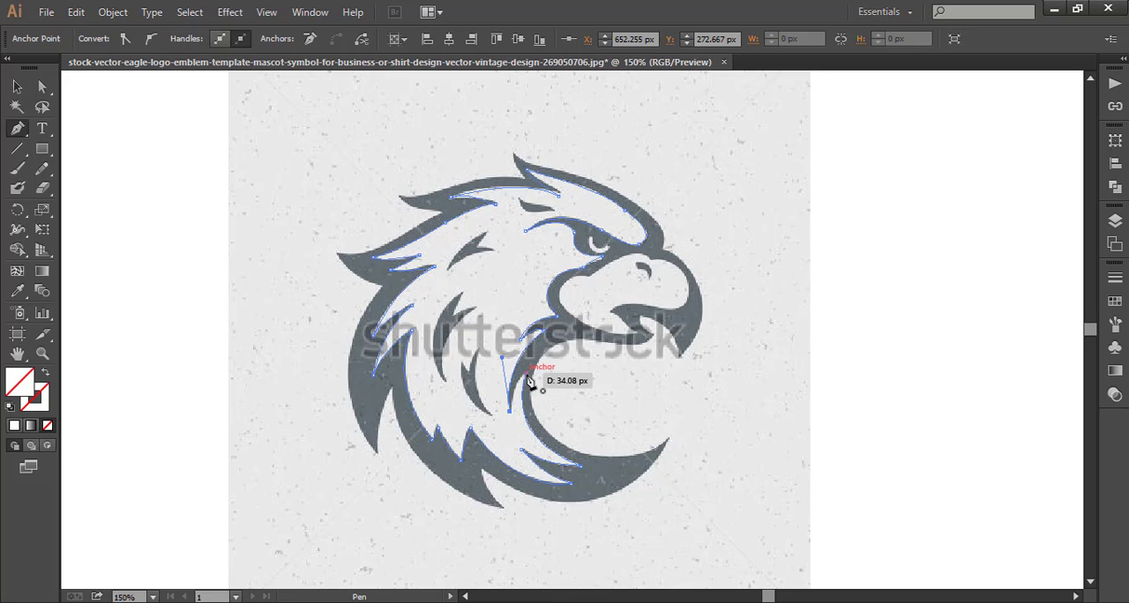
drag(527, 374, 538, 371)
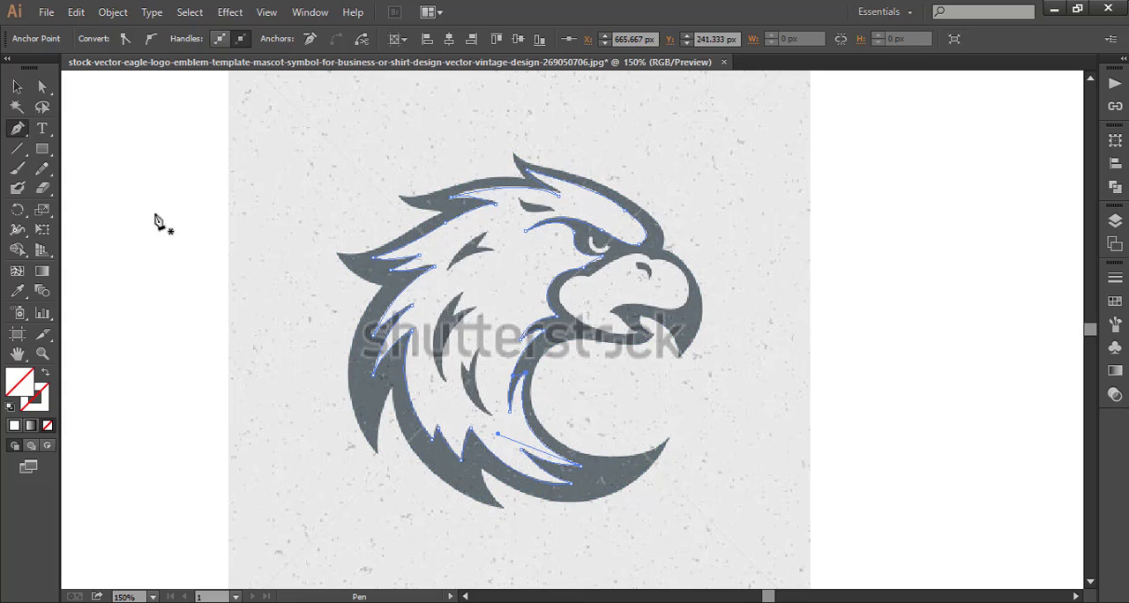
click(20, 86)
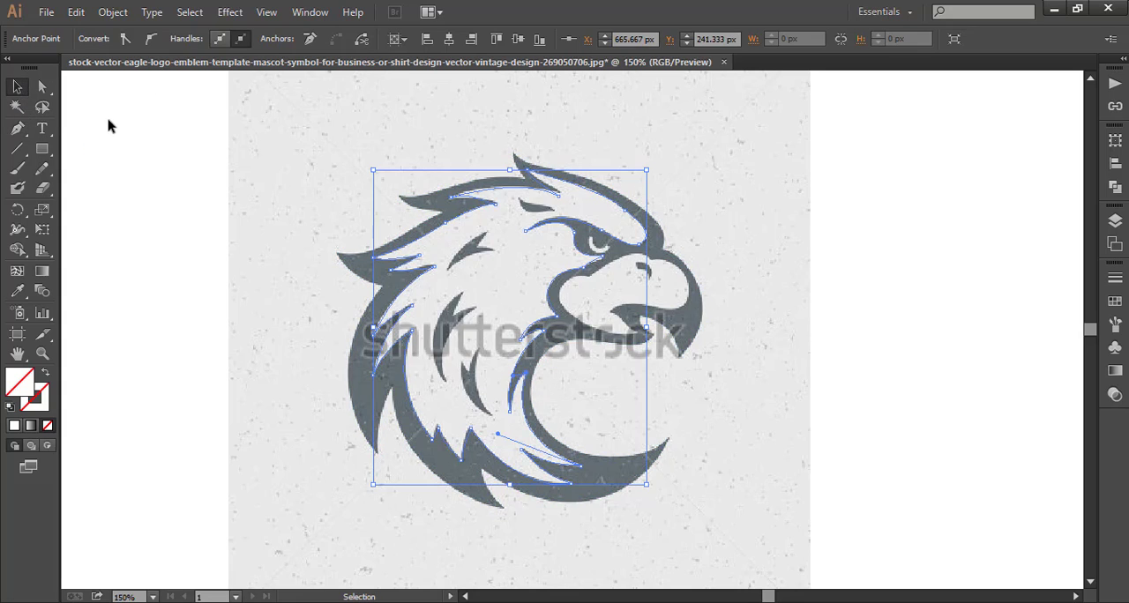
click(106, 118)
Start a new Pen path at the corner of the mouth and trace the lower beak's inner edge back toward the cheek.
click(19, 128)
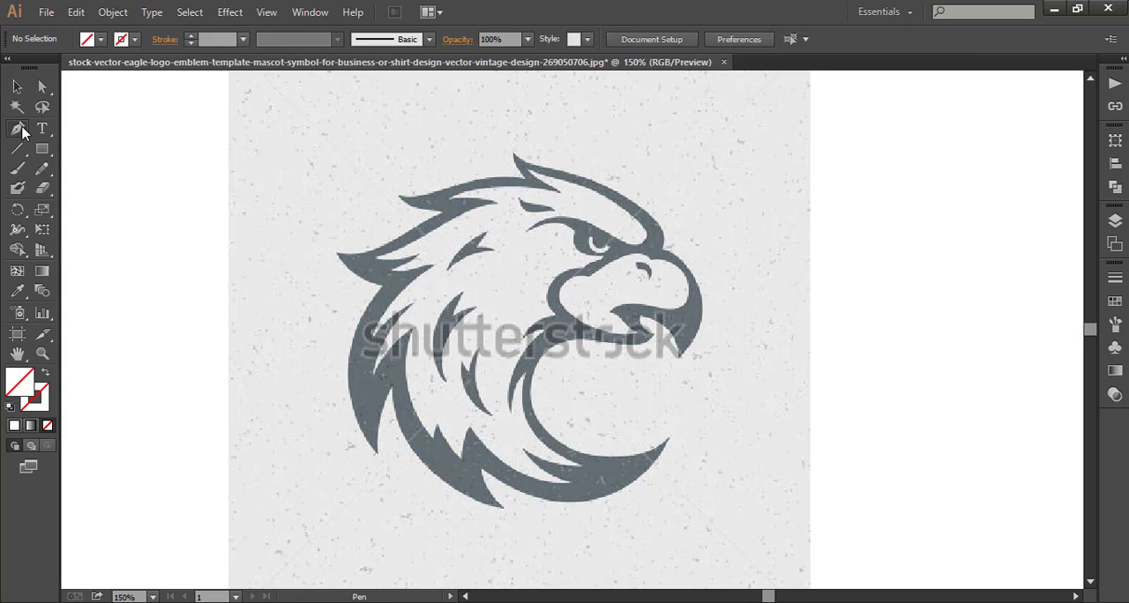
drag(610, 313, 635, 345)
click(630, 332)
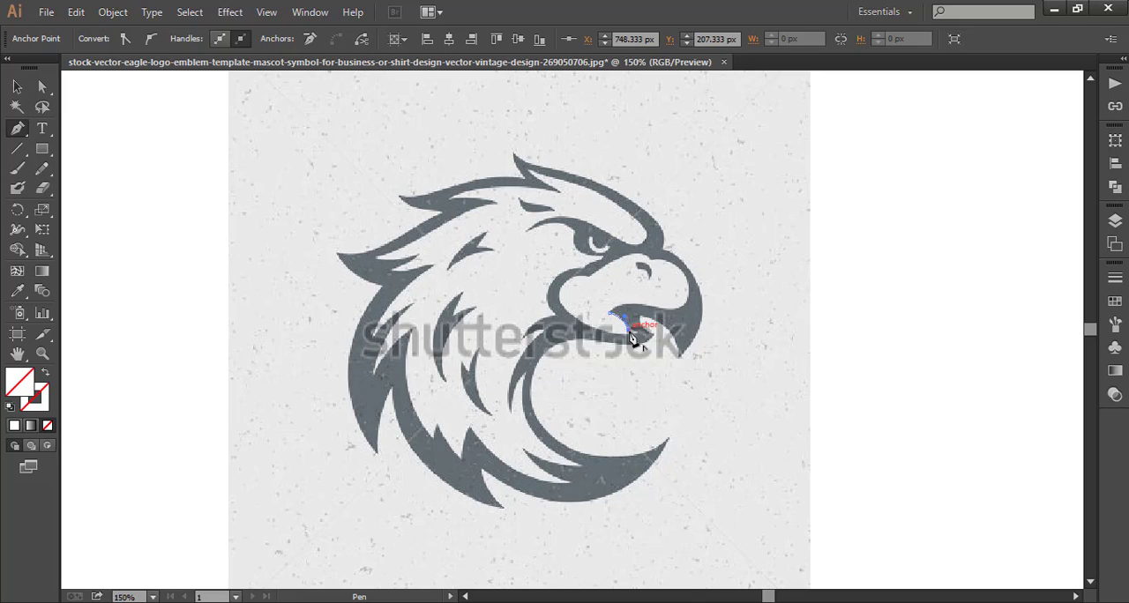
click(630, 333)
click(585, 328)
drag(559, 310, 555, 316)
click(591, 327)
Continue the beak path up its rounded rear edge and along the top to the sharp corner above the nostril.
click(559, 300)
drag(558, 300, 659, 282)
click(599, 279)
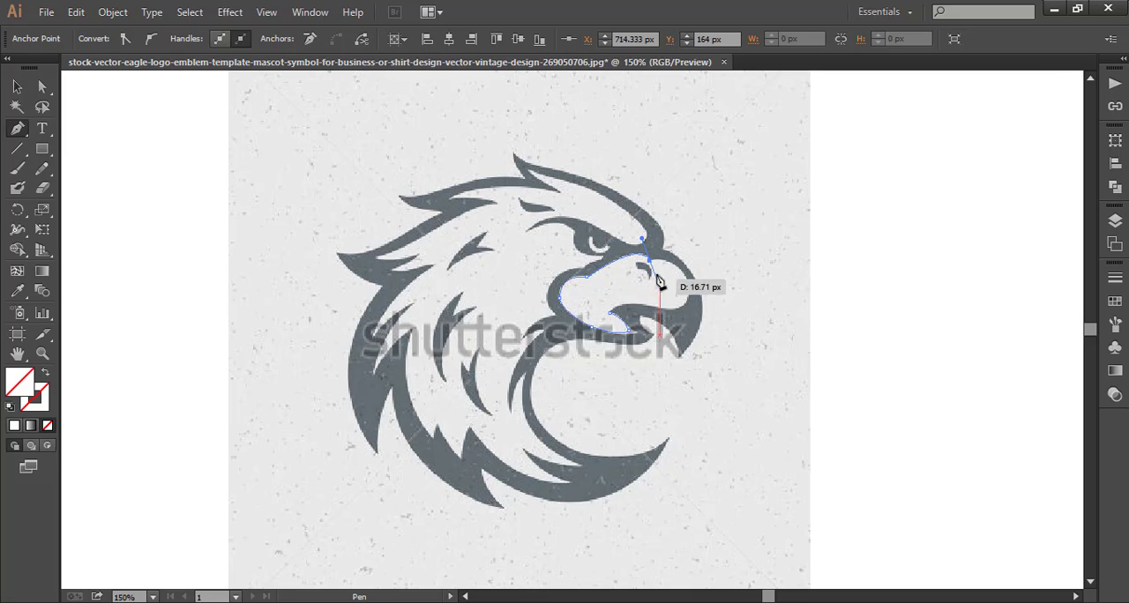
click(651, 261)
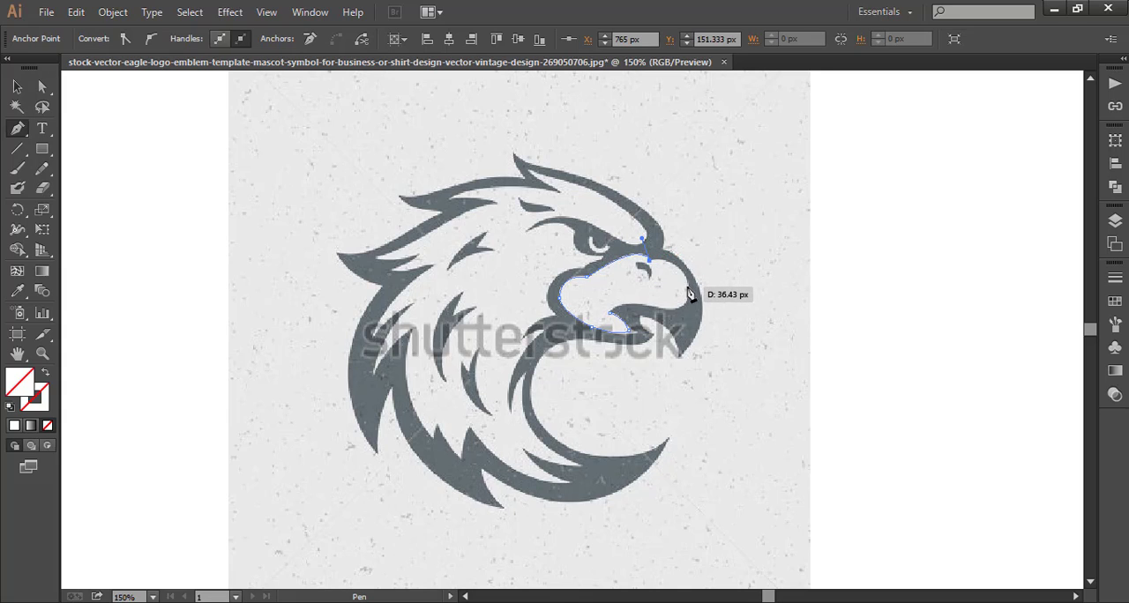
Trace the inner front curve of the upper beak back toward the mouth corner and deselect the beak path.
click(687, 287)
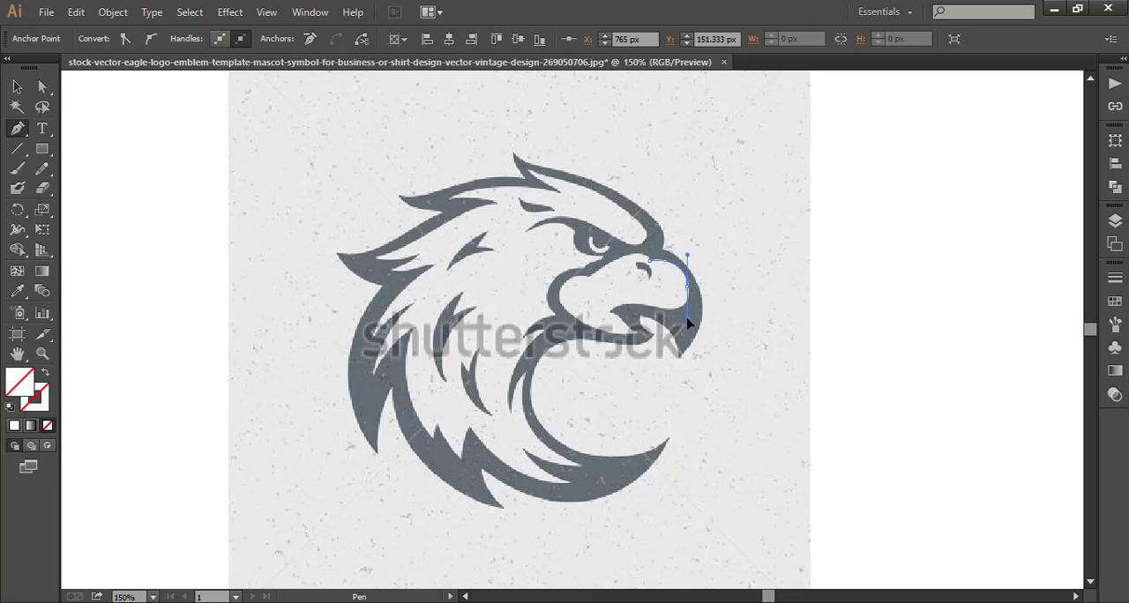
drag(687, 318, 603, 332)
click(688, 287)
click(17, 87)
click(114, 144)
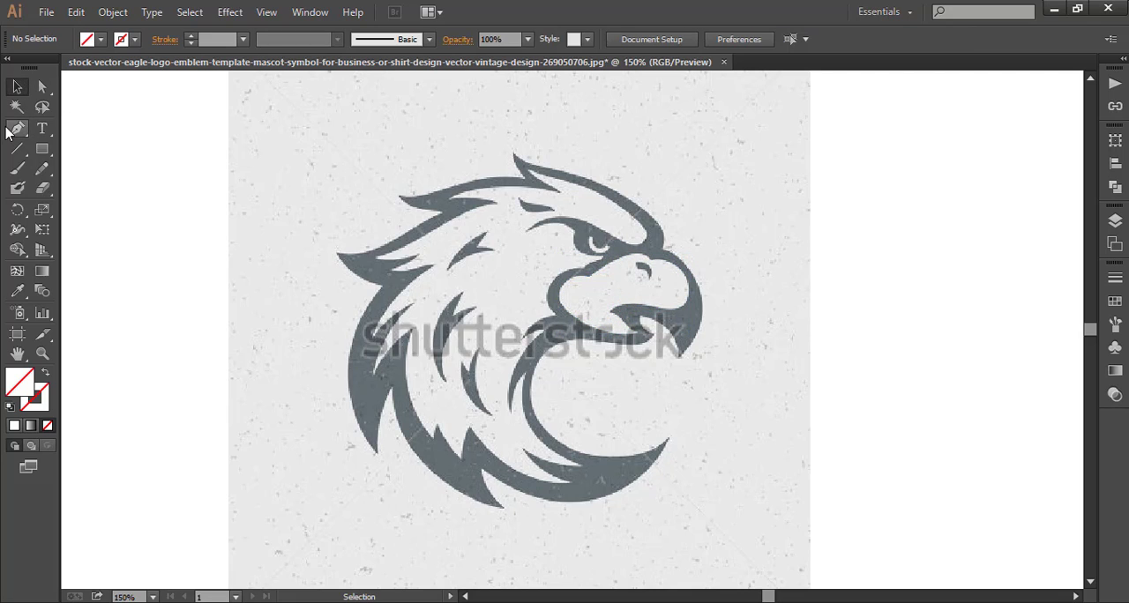
Trace the small forked feather mark on the upper neck behind the eye as a closed Pen path and deselect it.
click(17, 130)
click(42, 353)
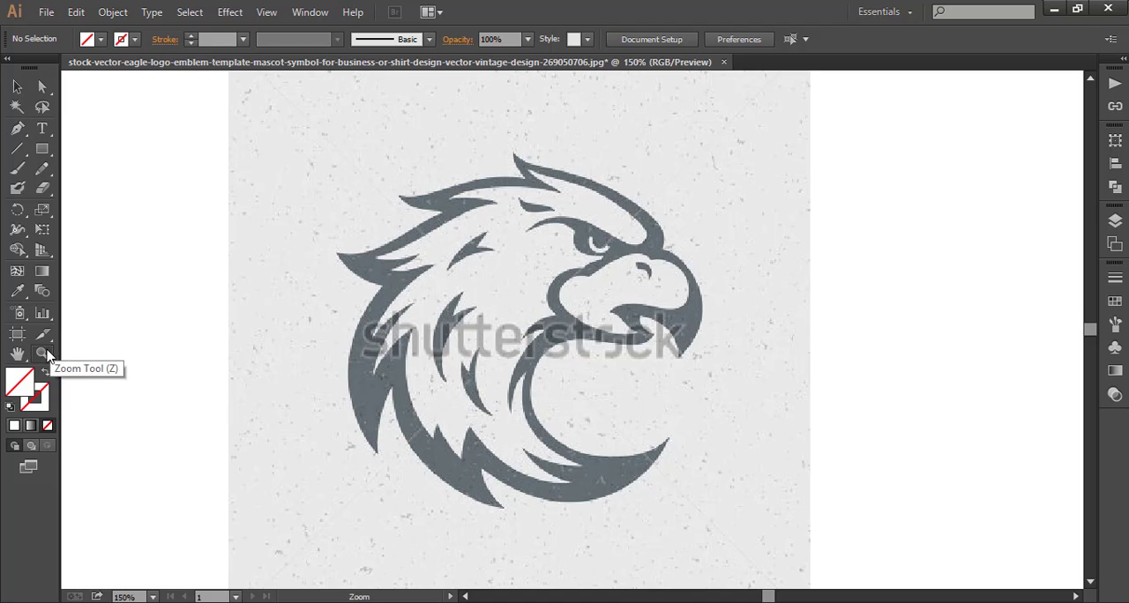
click(486, 328)
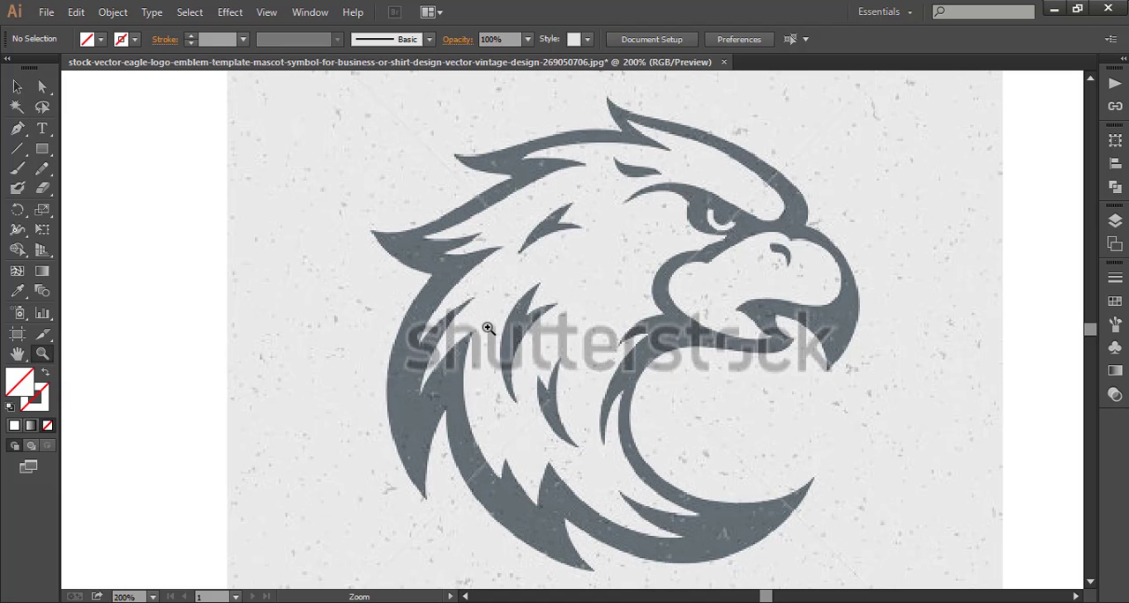
click(17, 128)
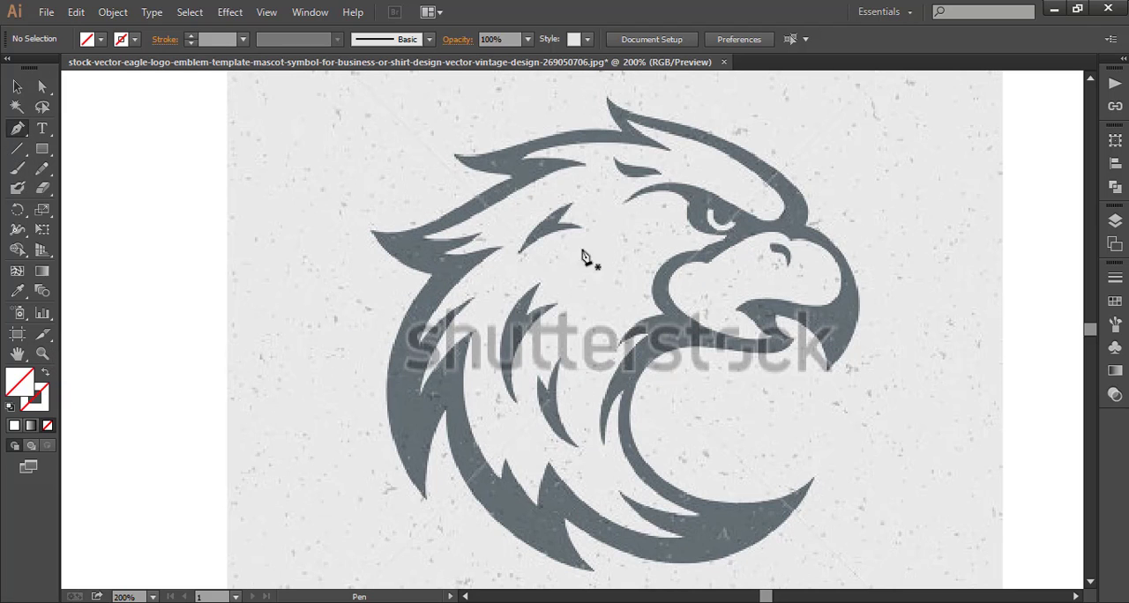
drag(519, 253, 573, 207)
click(557, 223)
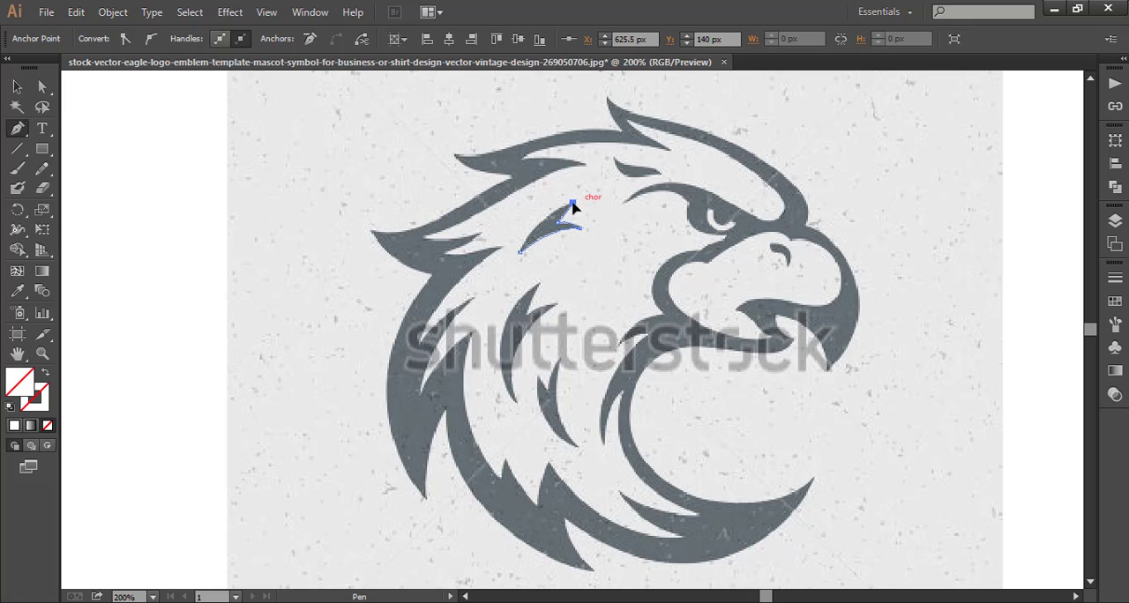
mouse_move(519, 252)
mouse_down()
mouse_move(537, 256)
mouse_move(521, 261)
mouse_up()
key(v)
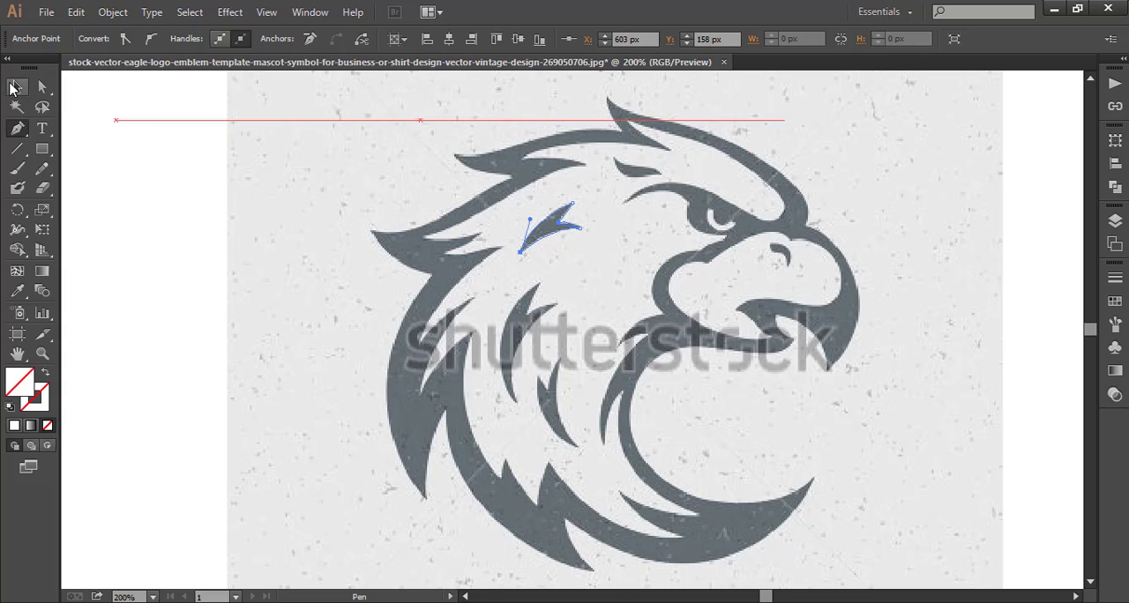
click(113, 131)
Start a new Pen path along the forked tips of the long feather mark in the middle of the neck.
click(16, 128)
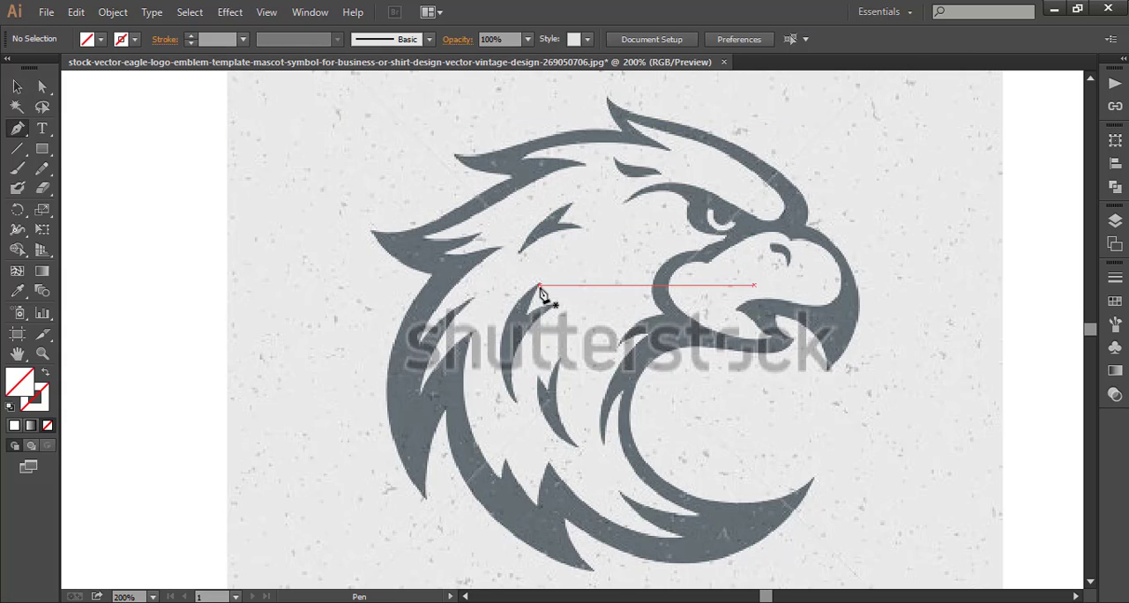
drag(539, 286, 561, 315)
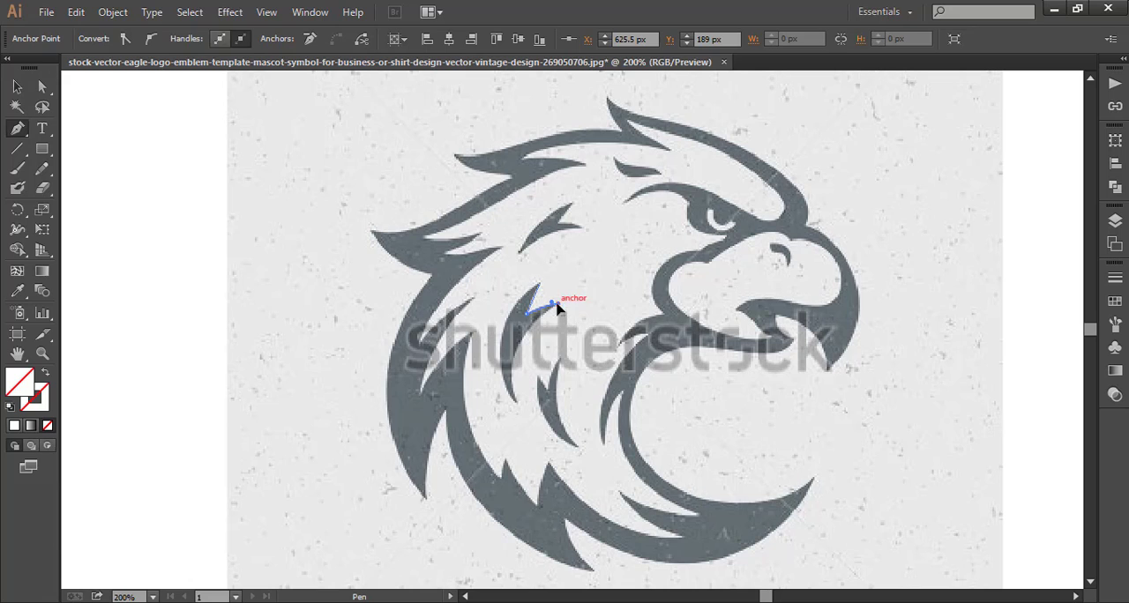
drag(519, 402, 521, 408)
click(530, 461)
right_click(265, 324)
click(281, 336)
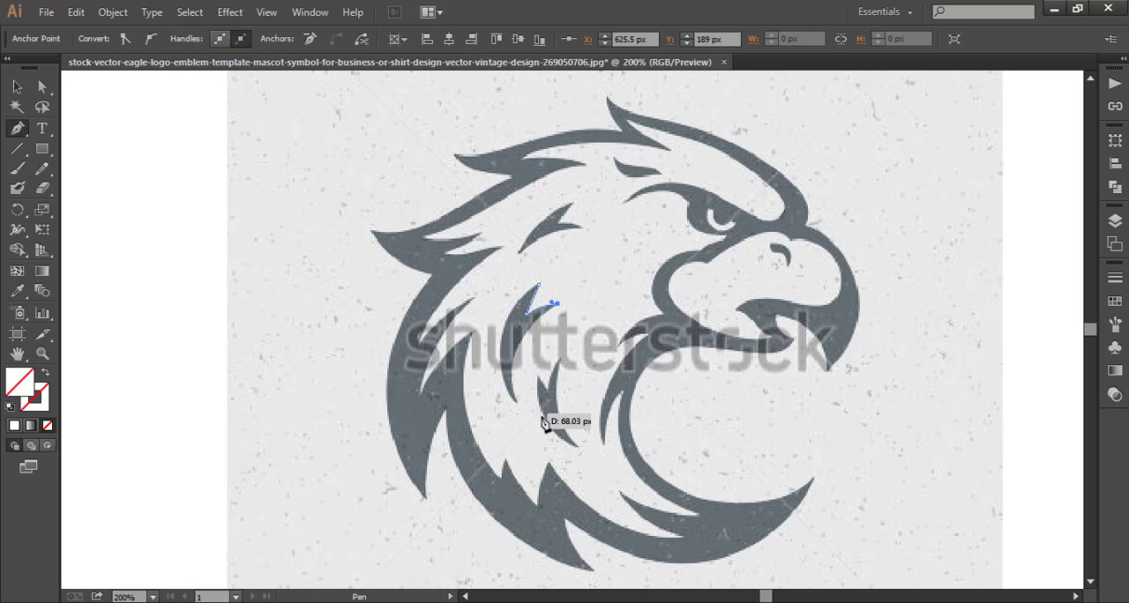
Curve the middle feather mark's path down to its lower tip, close it at the starting anchor, and deselect it.
drag(517, 402, 518, 407)
click(531, 465)
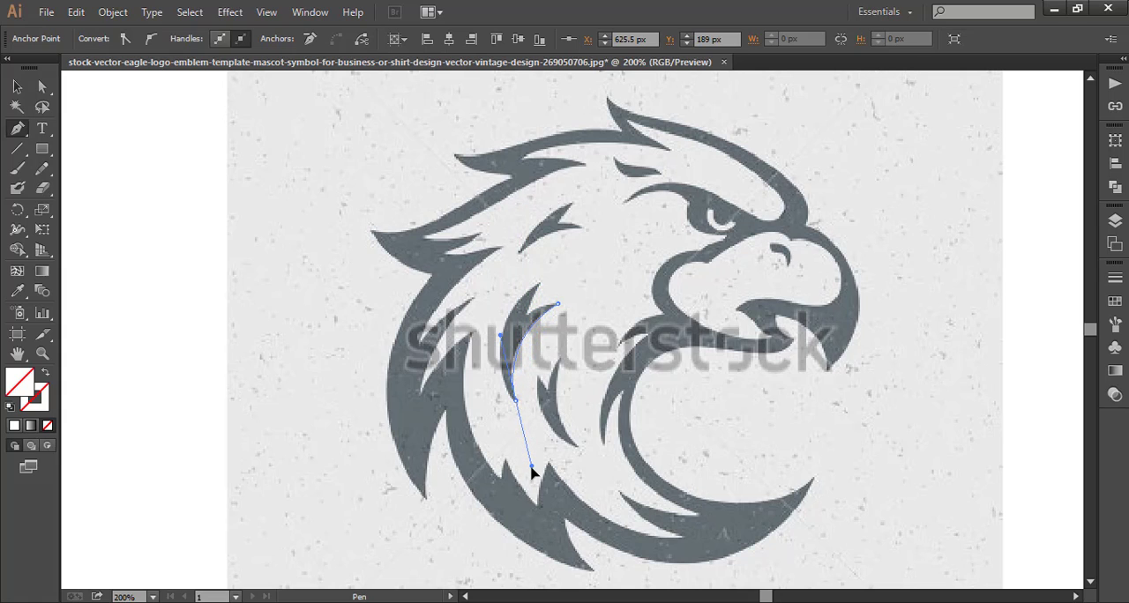
drag(535, 471, 535, 471)
drag(540, 286, 542, 294)
click(17, 87)
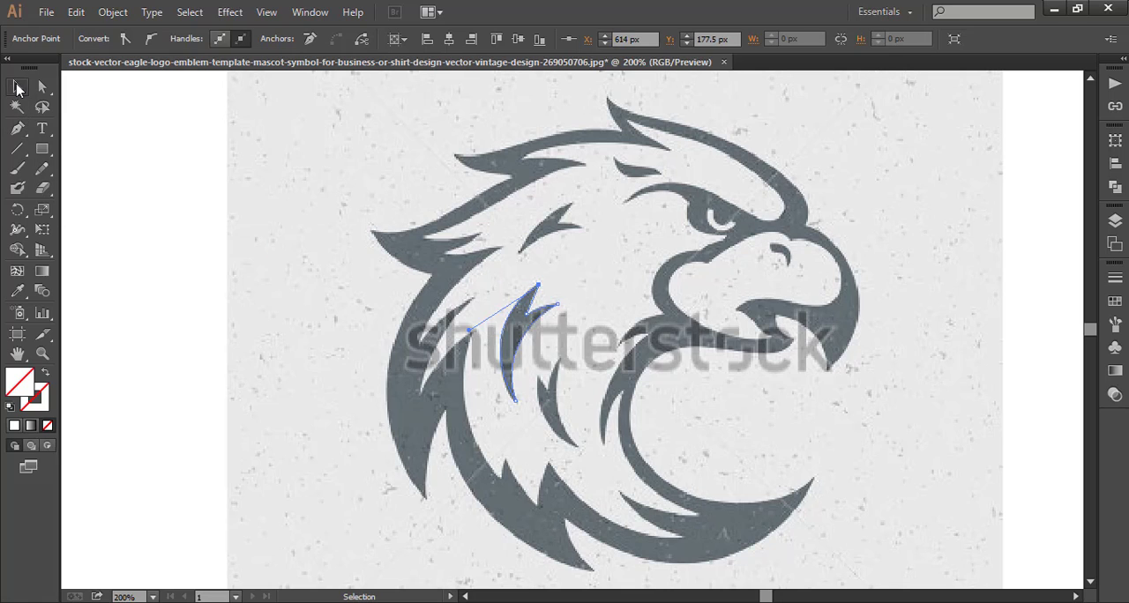
click(91, 132)
Trace the lower neck feather mark from its short tip down to the bottom point and back up to the tall tip.
click(17, 131)
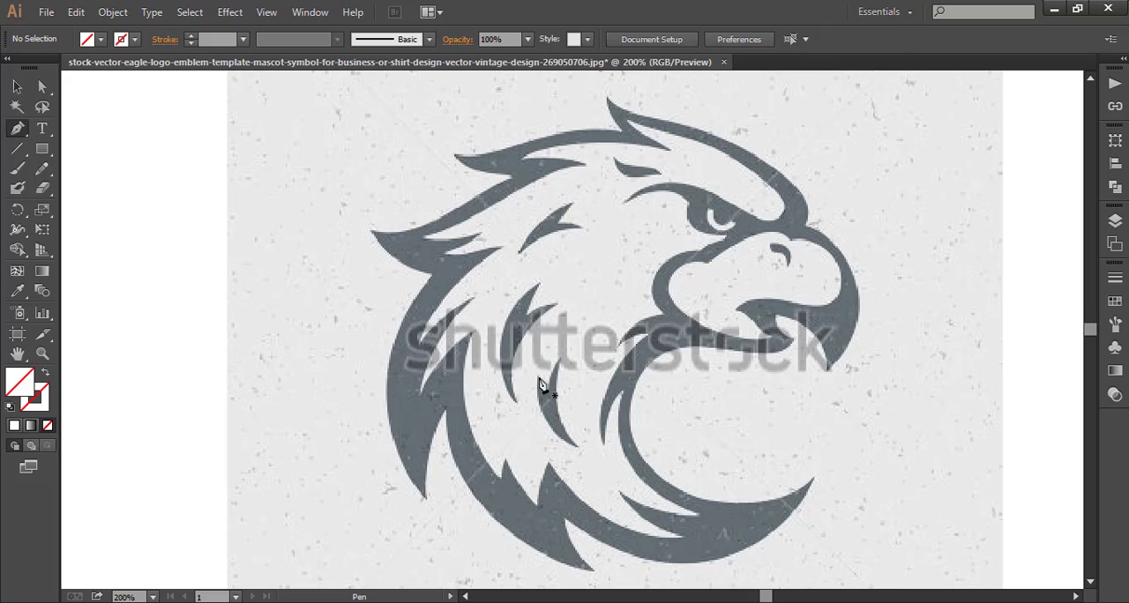
drag(539, 383, 548, 397)
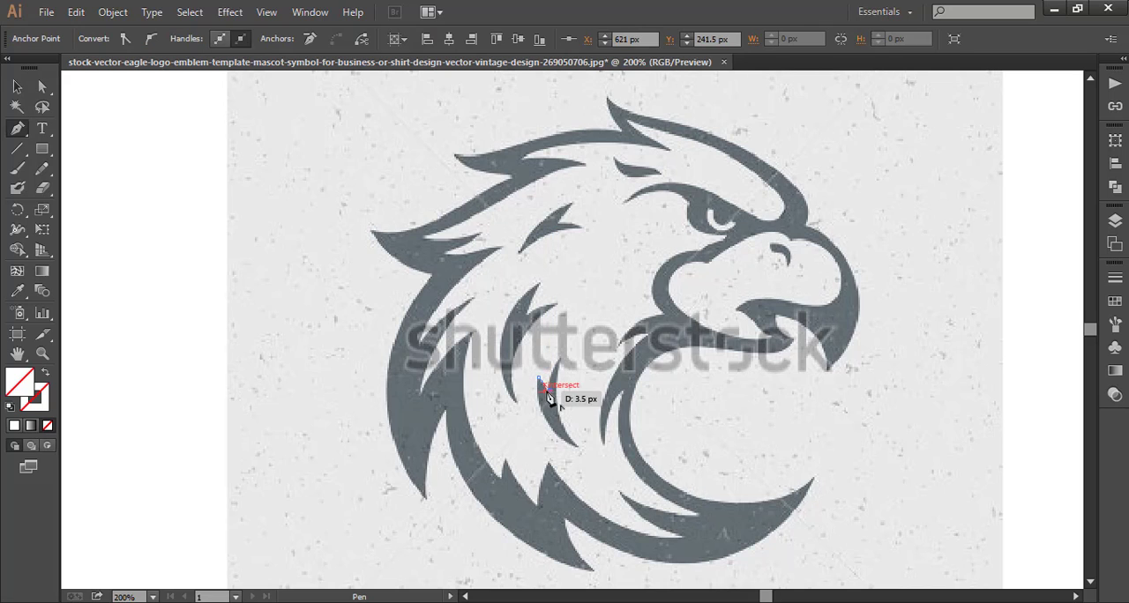
right_click(161, 288)
click(182, 303)
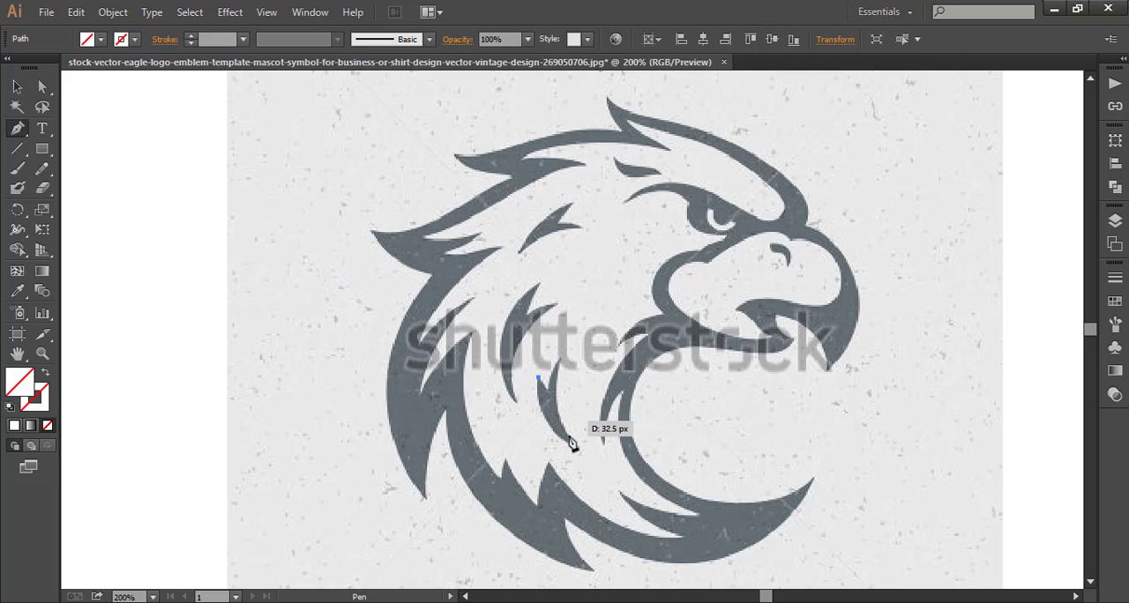
drag(579, 447, 629, 462)
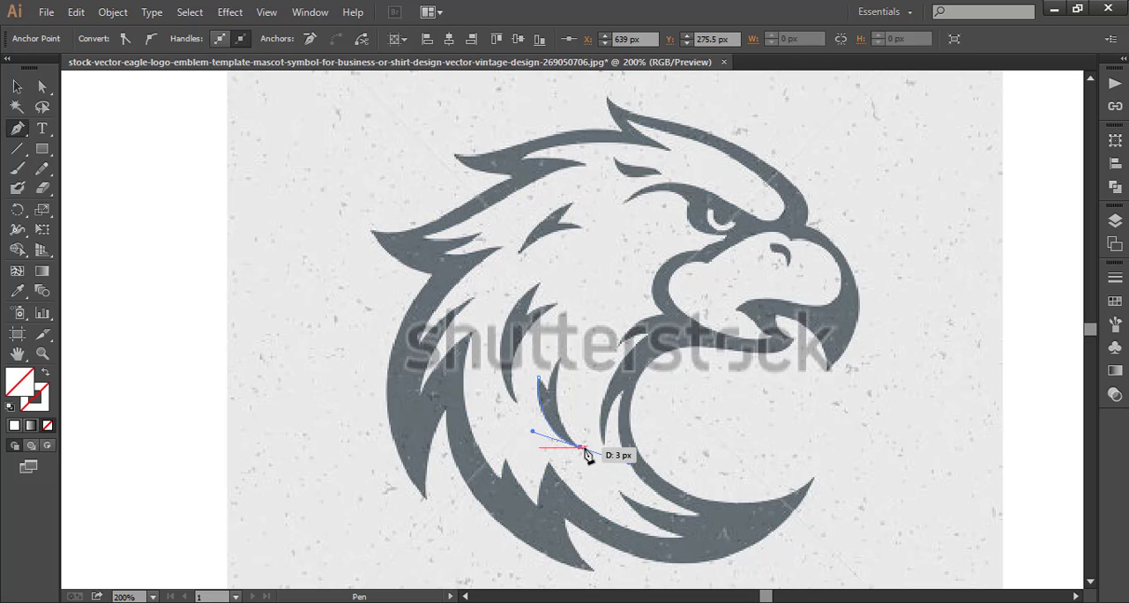
drag(552, 378, 569, 341)
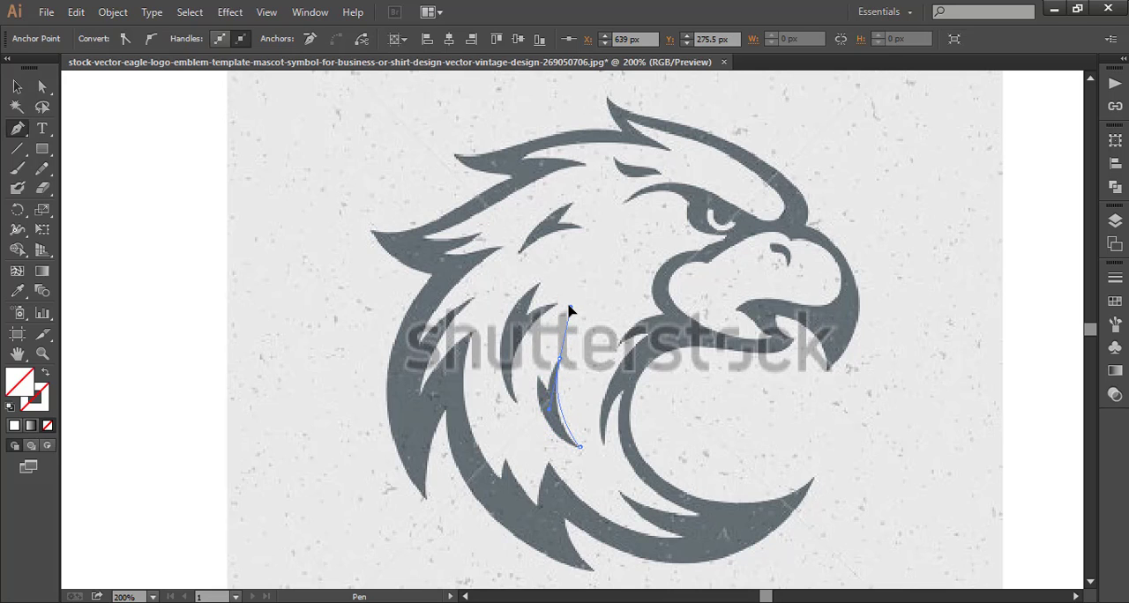
drag(569, 302, 576, 296)
click(561, 365)
Trace the notch between the lower feather mark's two tips, close the path at its starting anchor, and deselect it.
drag(554, 407, 555, 410)
click(550, 391)
click(539, 377)
click(17, 86)
key(ctrl+shift+a)
Trace the curved nostril on the upper beak as a closed Pen path.
click(17, 129)
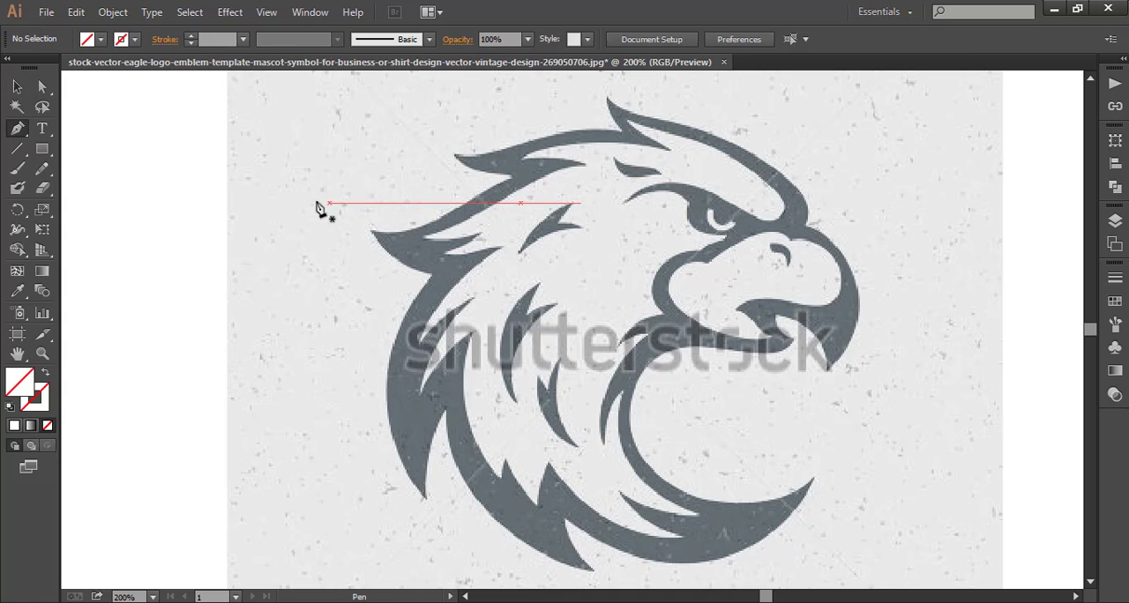
key(z)
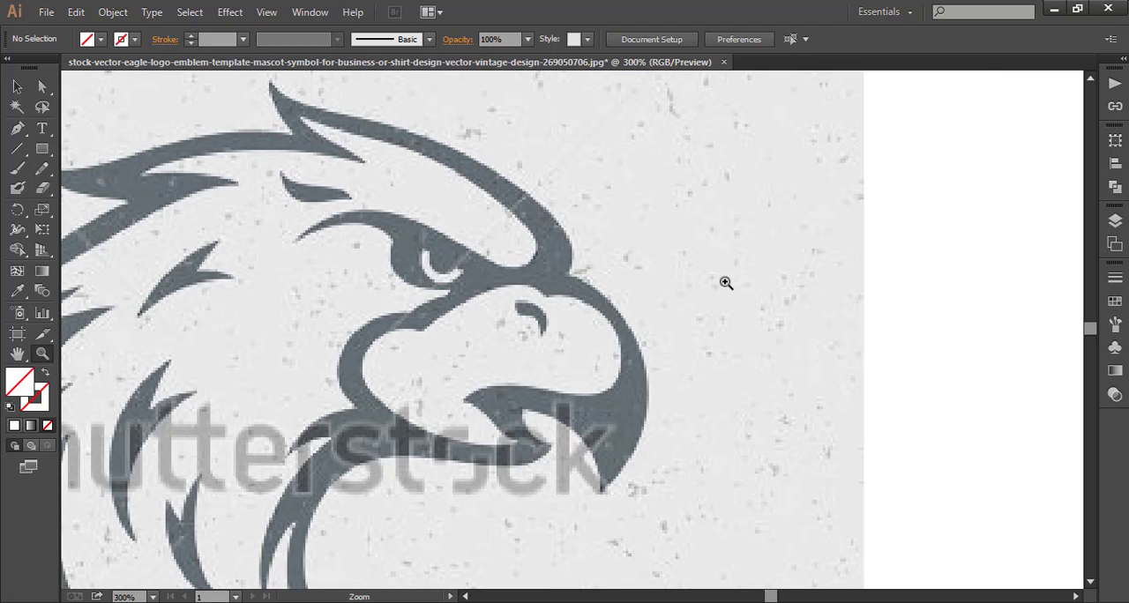
click(807, 262)
click(14, 130)
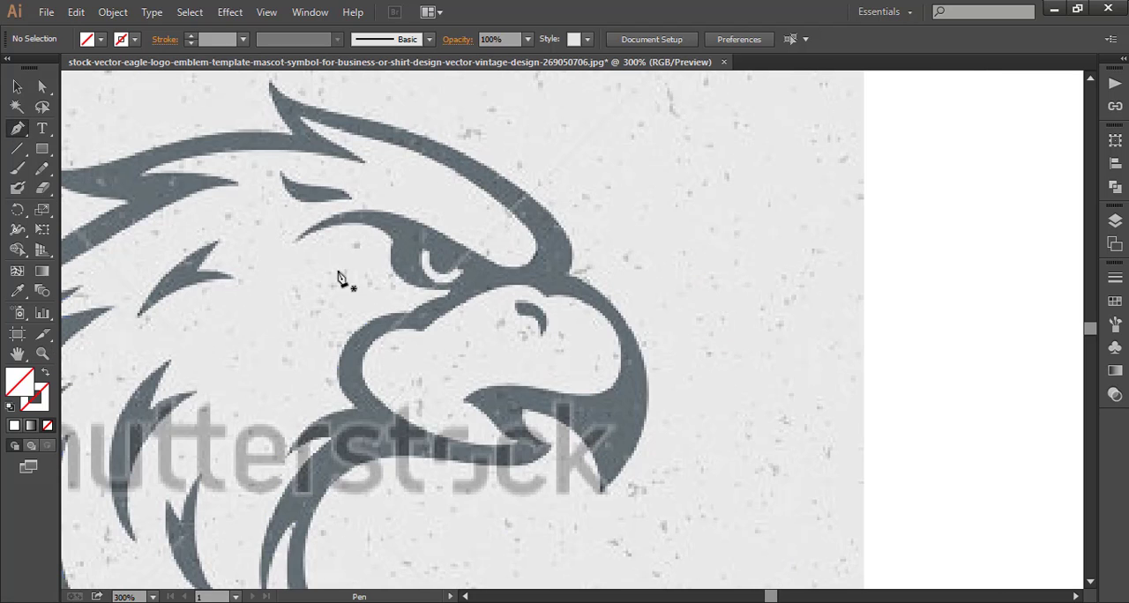
drag(520, 315, 520, 368)
click(514, 302)
click(541, 336)
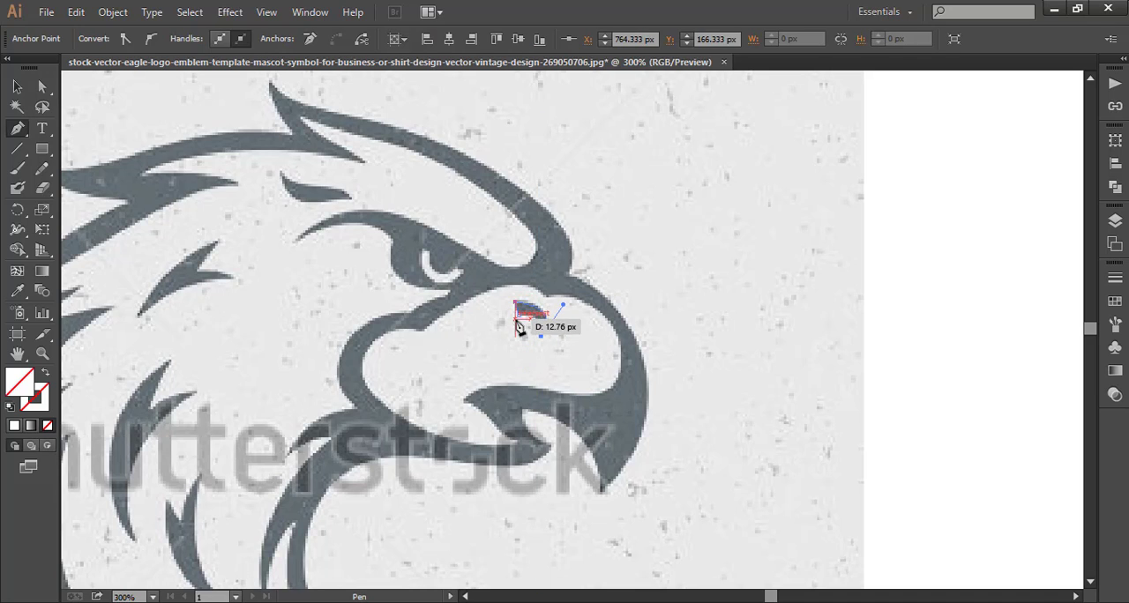
drag(518, 317, 503, 321)
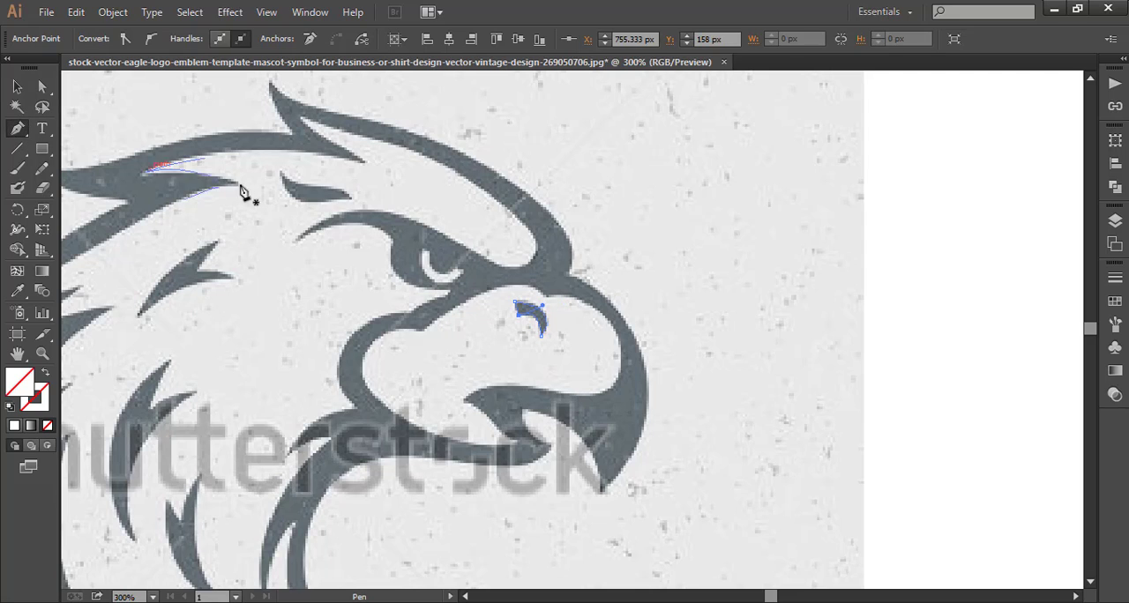
Trace the small pointed feather mark above the eyebrow as a closed Pen path and finish it.
drag(283, 174, 388, 188)
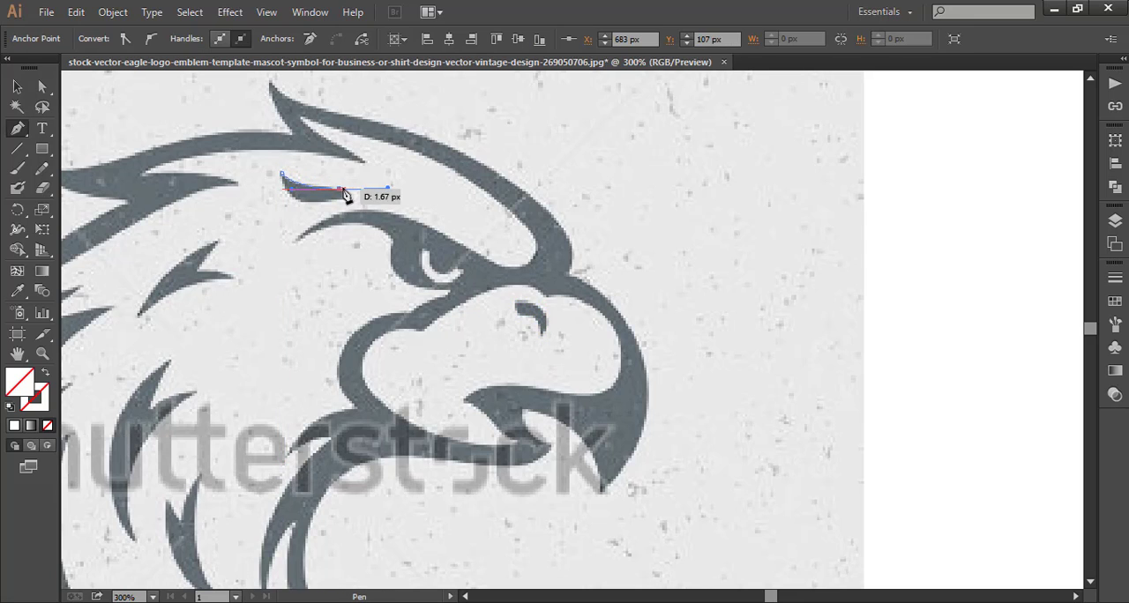
click(340, 189)
click(351, 199)
drag(349, 203, 348, 203)
click(351, 200)
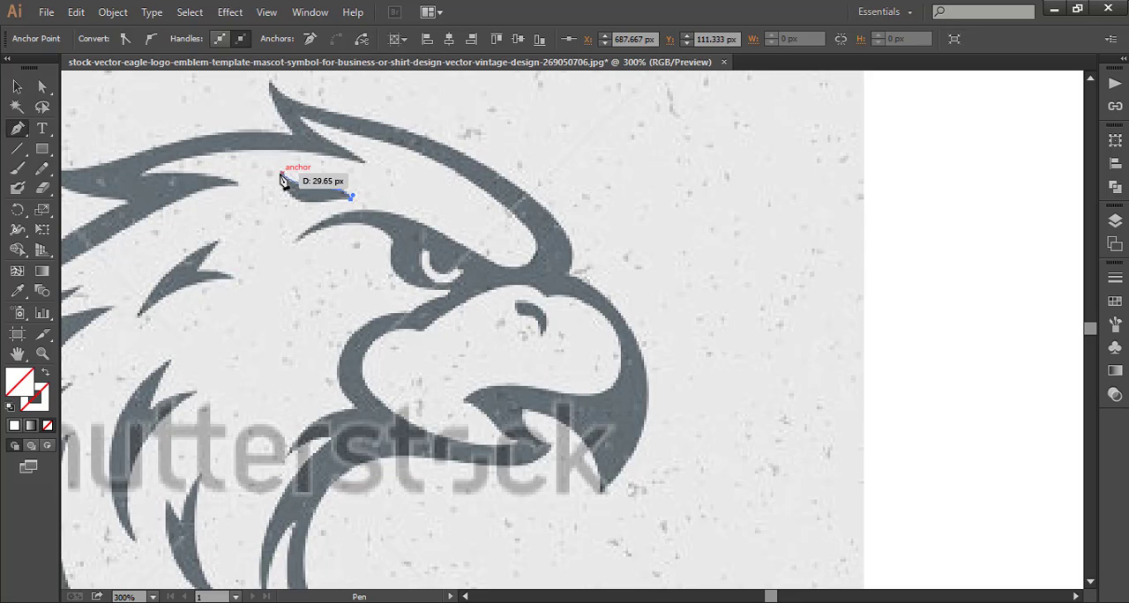
drag(282, 175, 286, 130)
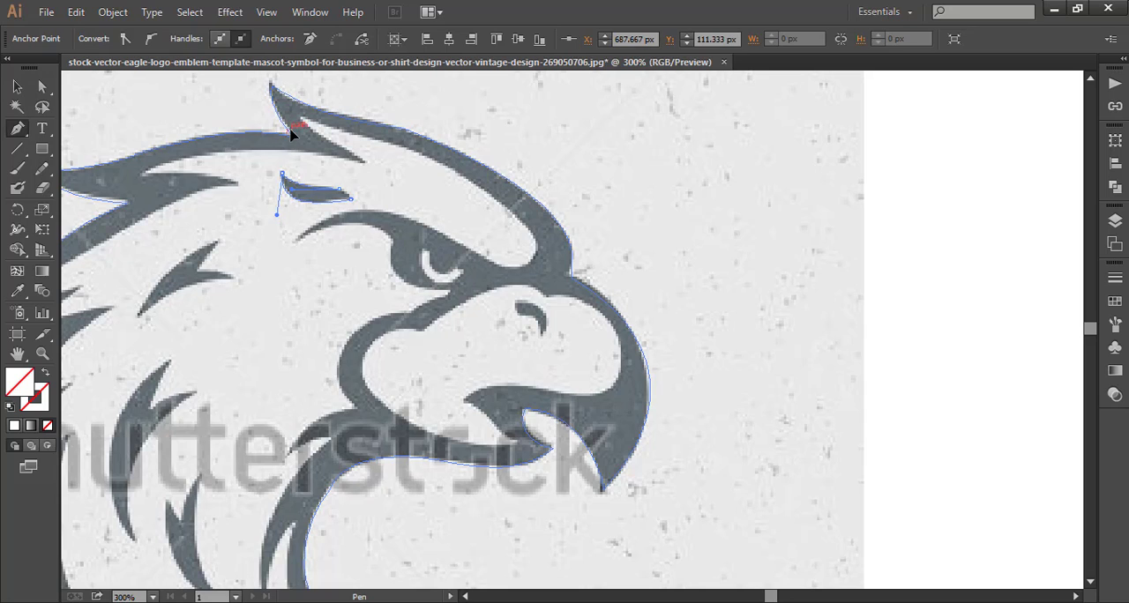
click(15, 85)
click(104, 99)
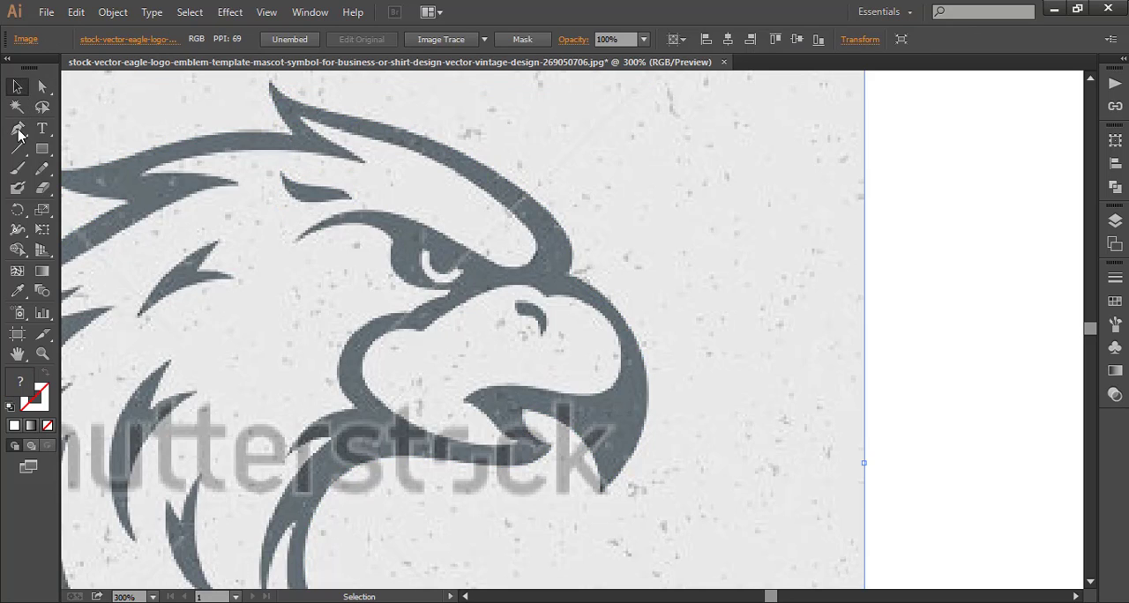
Trace the white crescent inside the eye as a closed Pen path.
click(18, 129)
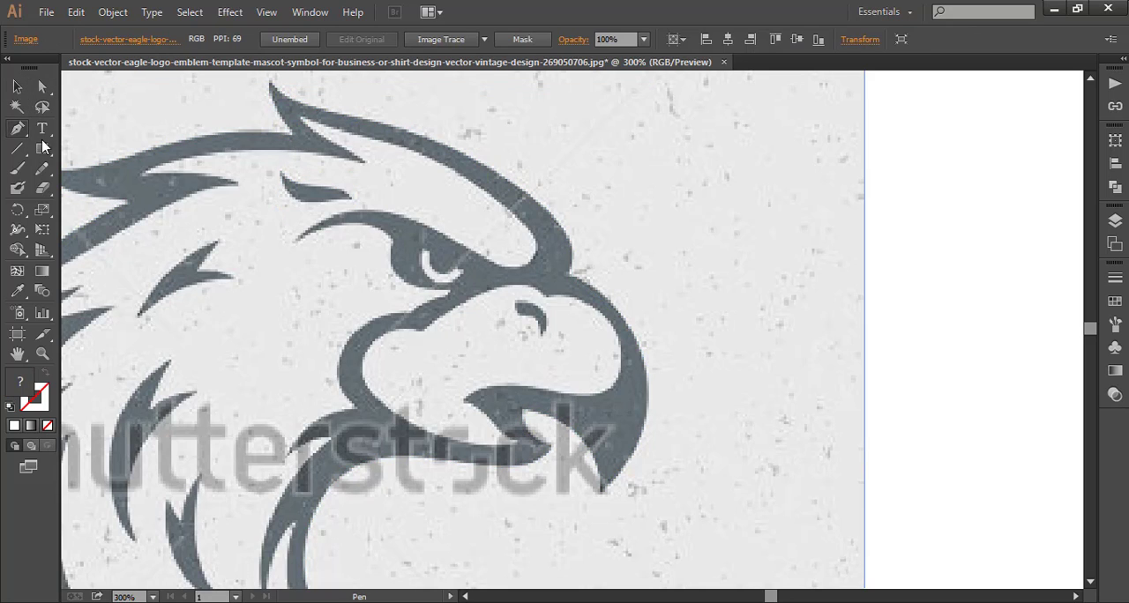
click(422, 252)
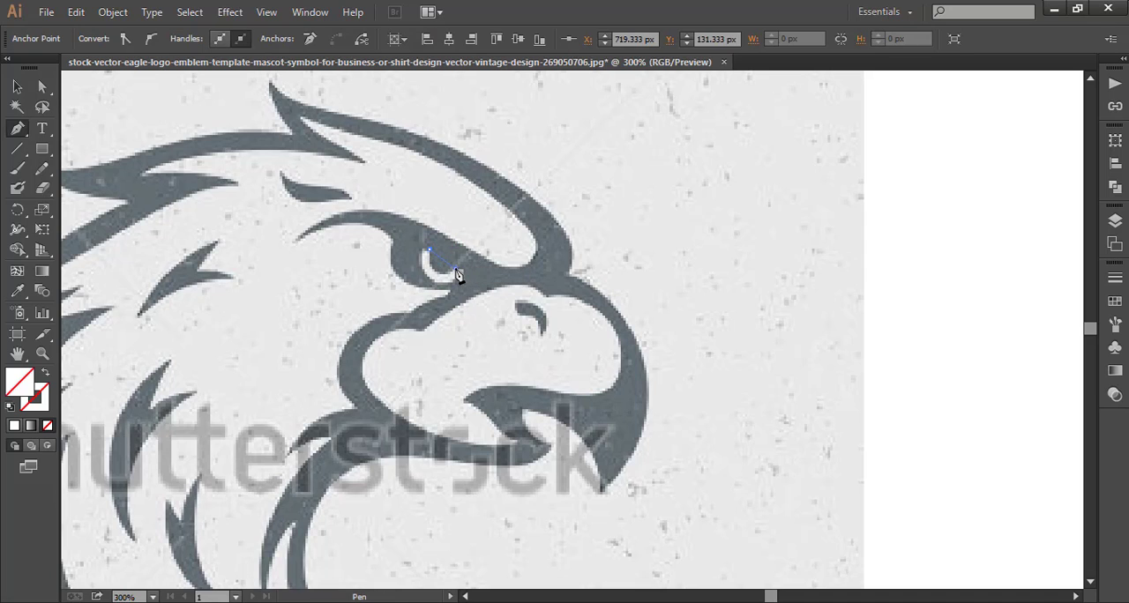
drag(458, 268, 485, 256)
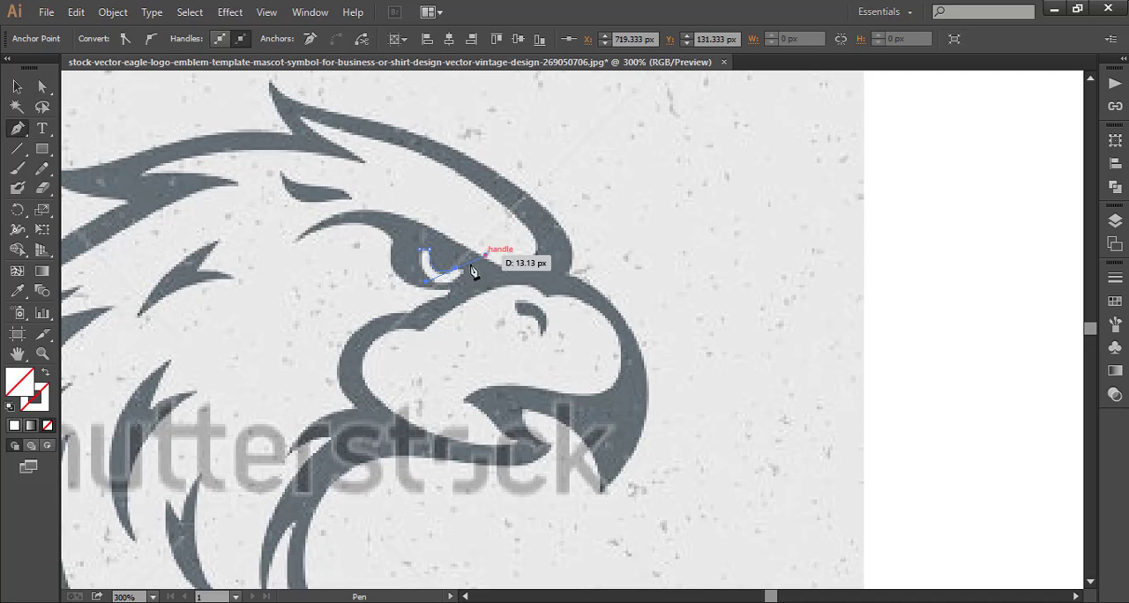
click(456, 269)
click(463, 268)
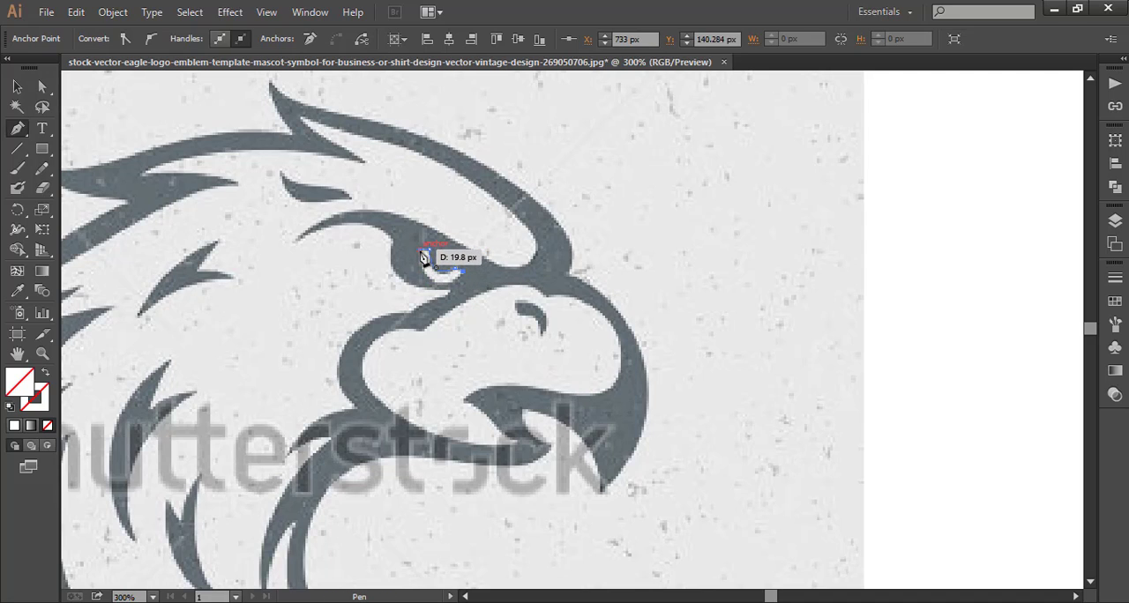
click(424, 257)
drag(408, 196, 413, 196)
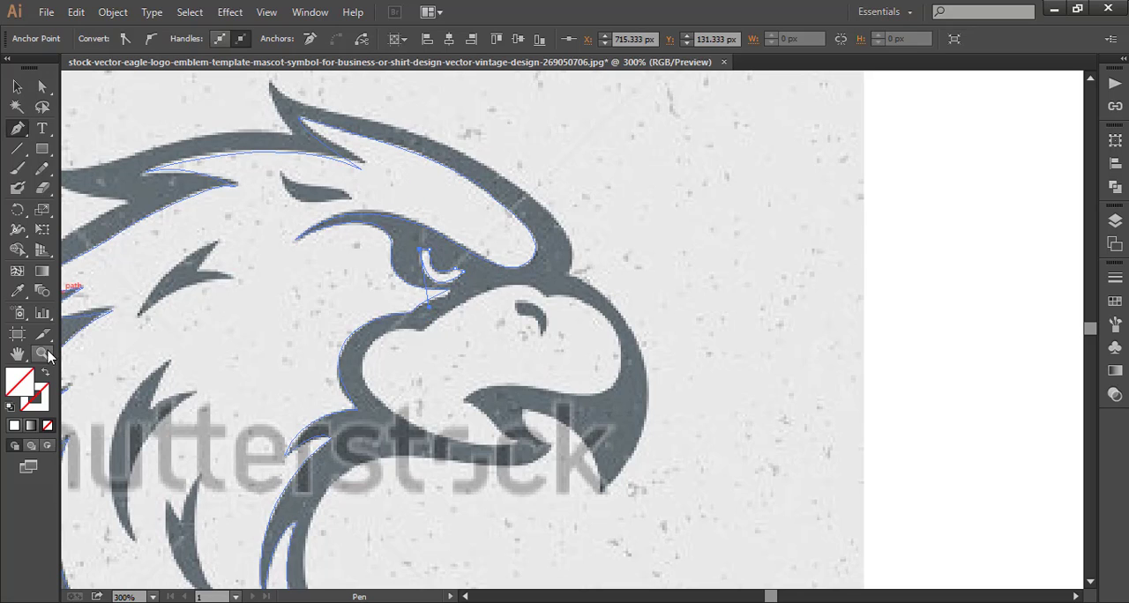
Deselect the eye crescent and move the reference image sideways so it no longer lies under the traced paths.
click(42, 353)
alt+click(480, 359)
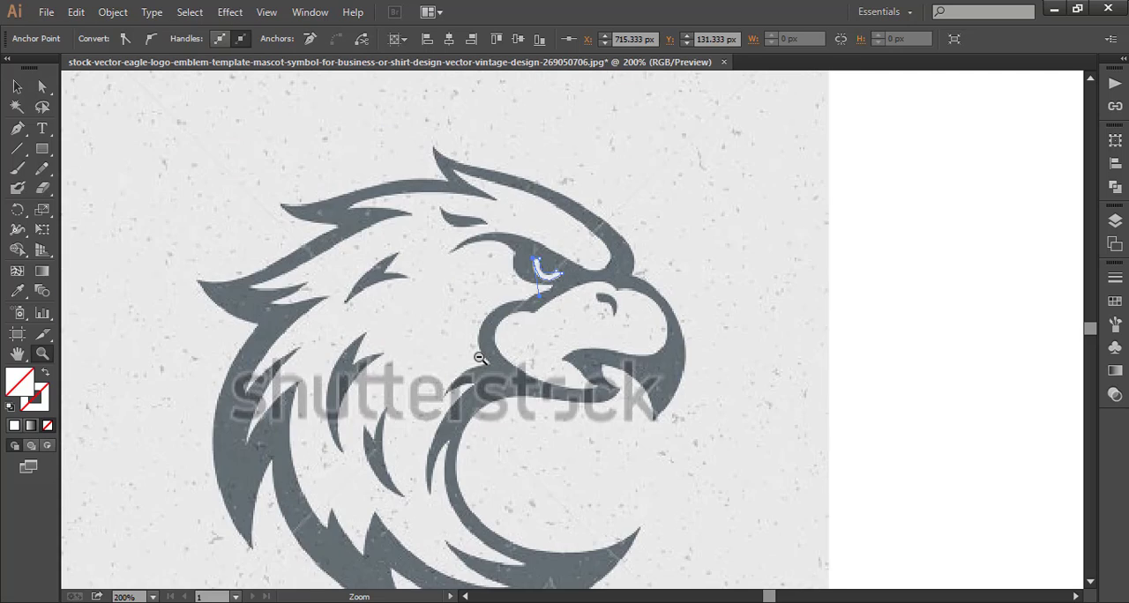
alt+click(480, 358)
click(17, 86)
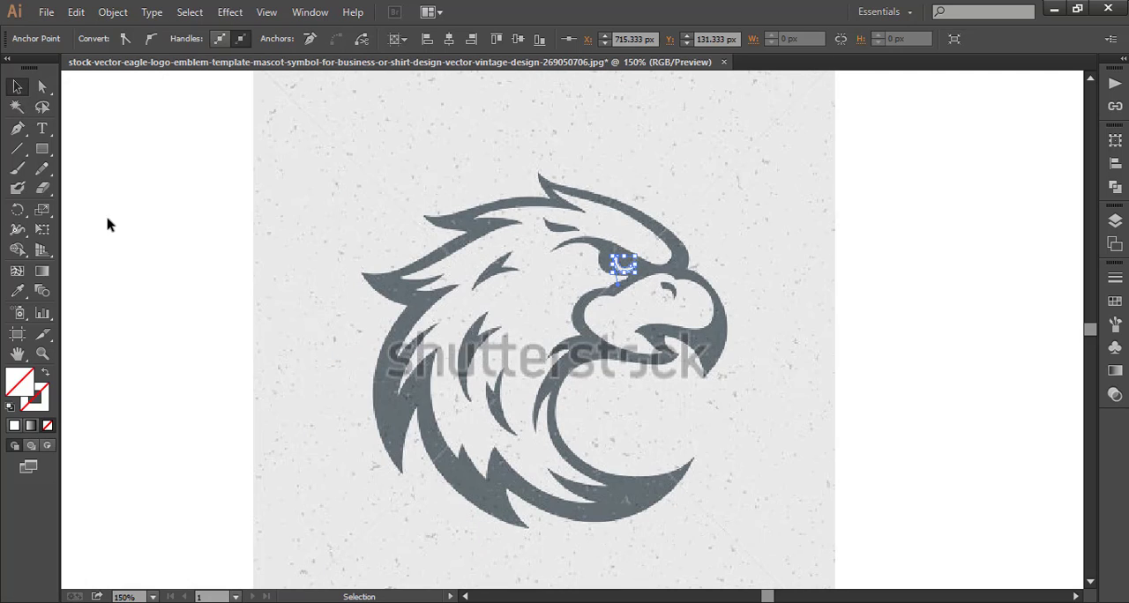
click(118, 231)
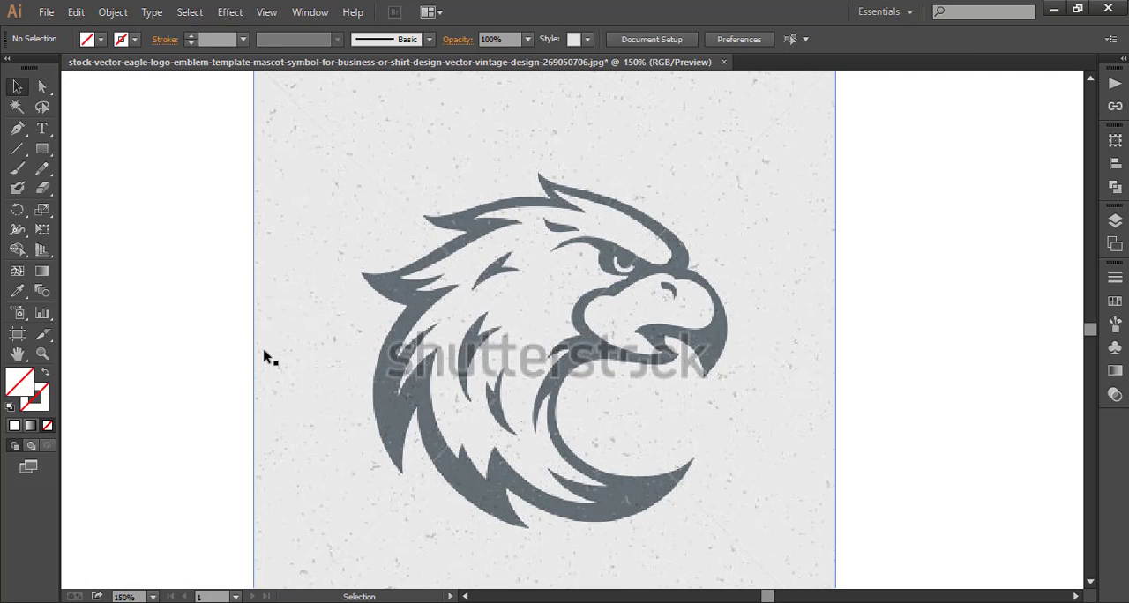
drag(263, 355, 926, 303)
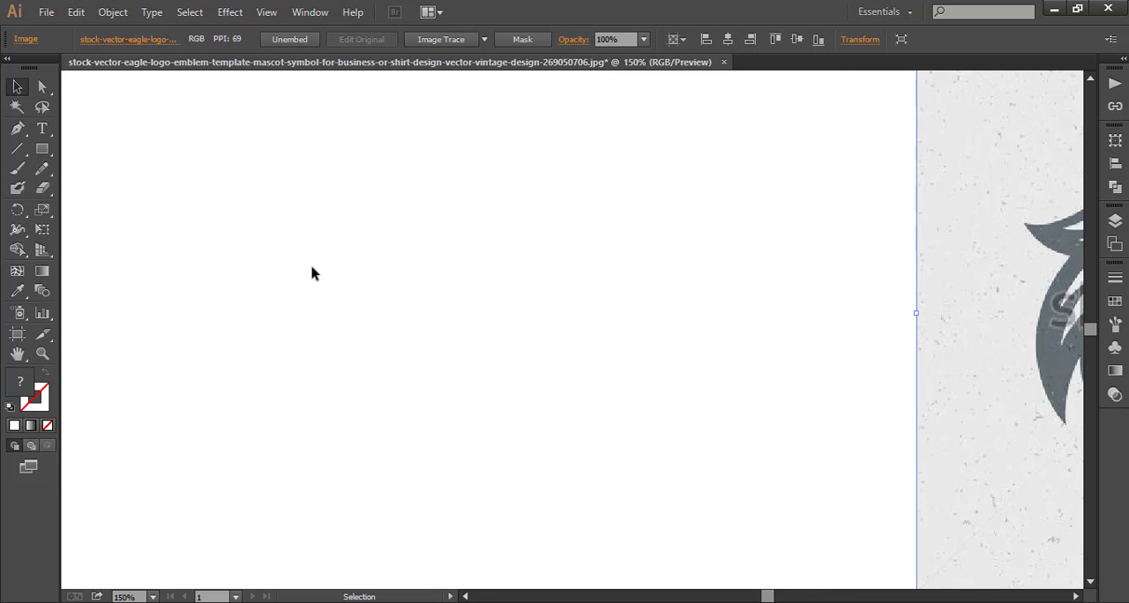
Select all the traced eagle paths, give them a 1 pt black stroke, and deselect them.
drag(353, 144, 750, 481)
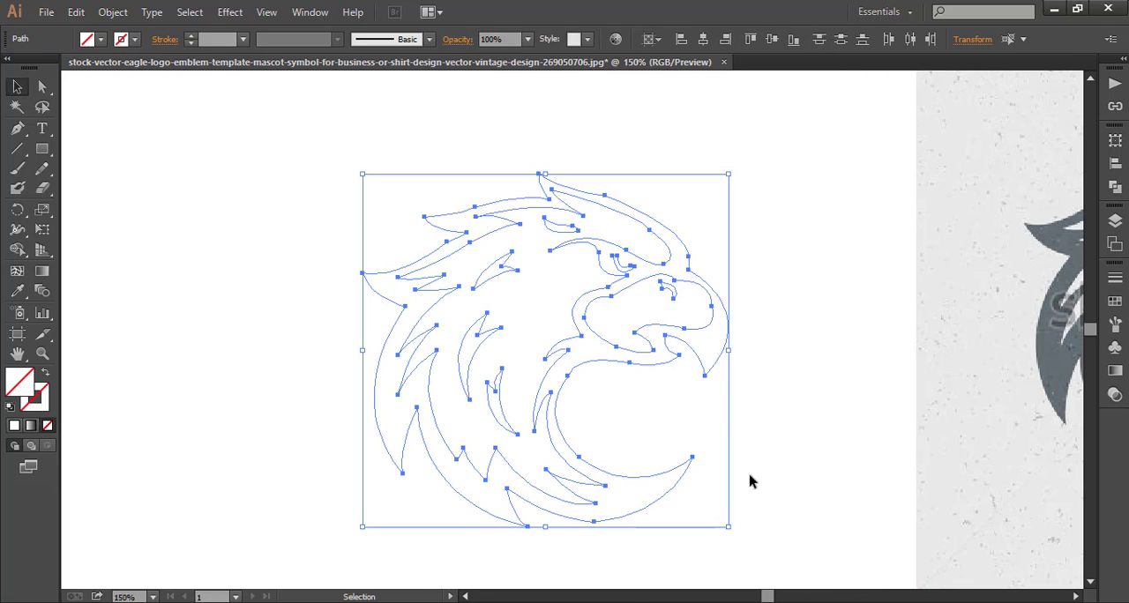
click(191, 35)
click(272, 246)
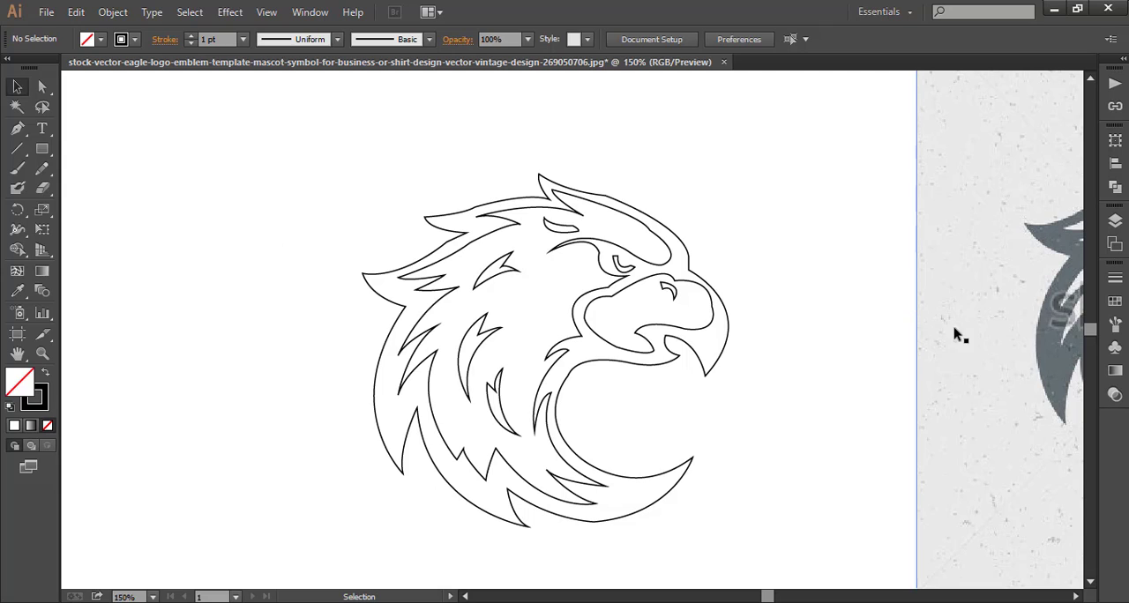
Move the reference image farther from the traced eagle and open the DD Illustrator Gradient Swatches 33402.eps library for filling the outer outline.
drag(955, 329, 1019, 326)
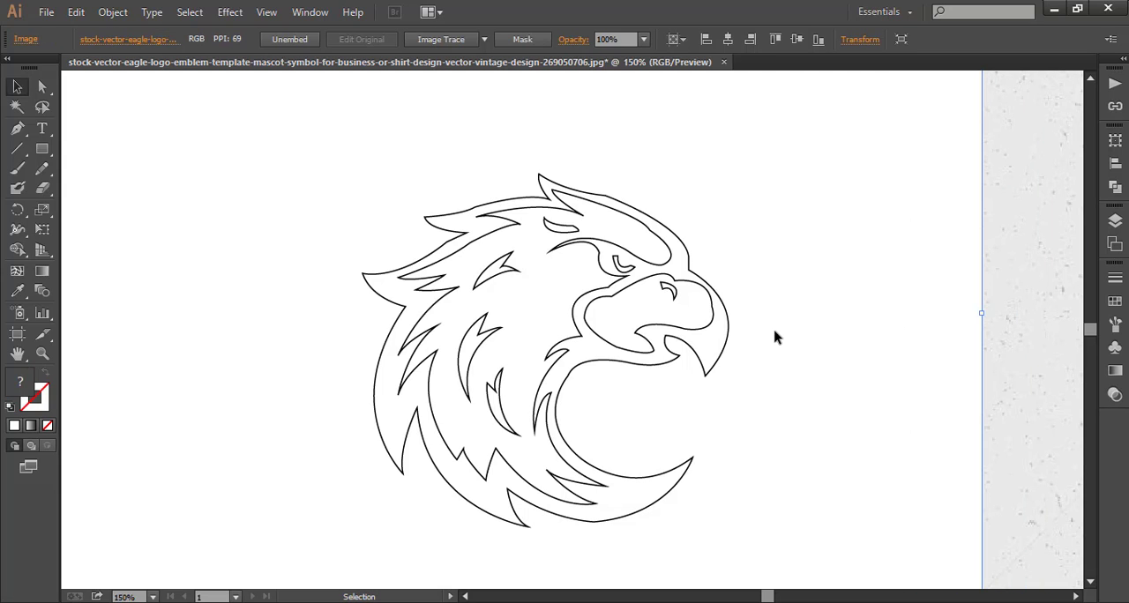
click(400, 462)
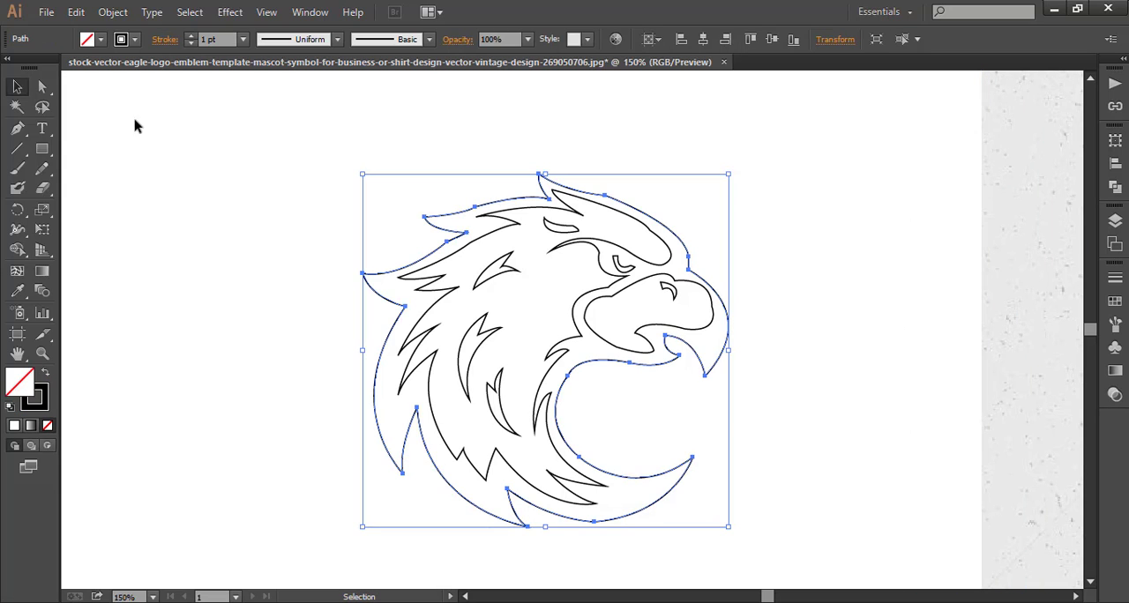
click(101, 39)
click(14, 143)
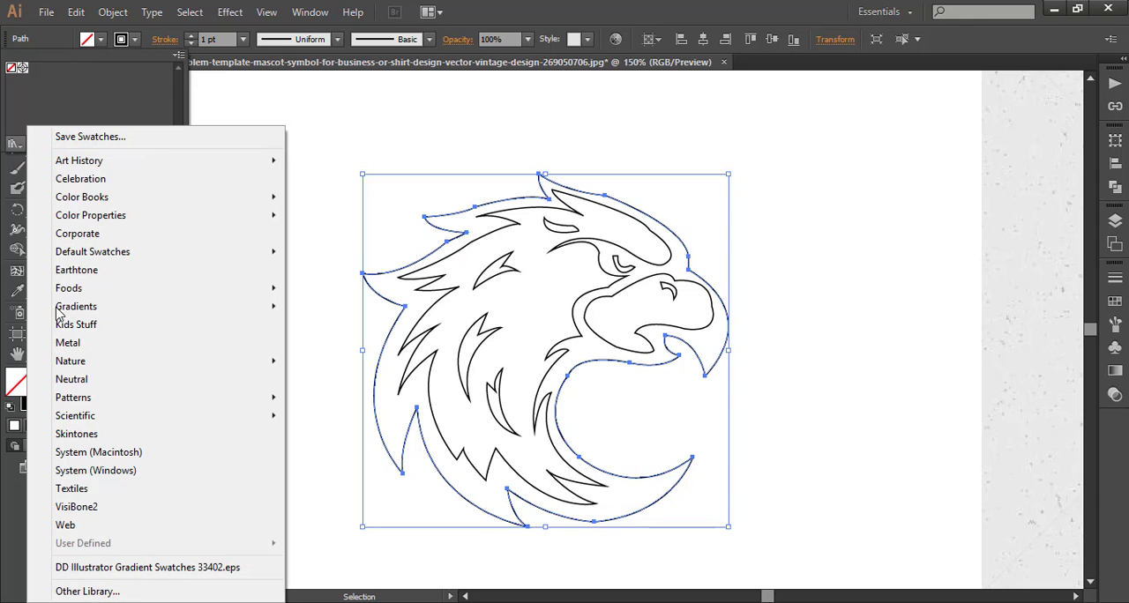
click(141, 568)
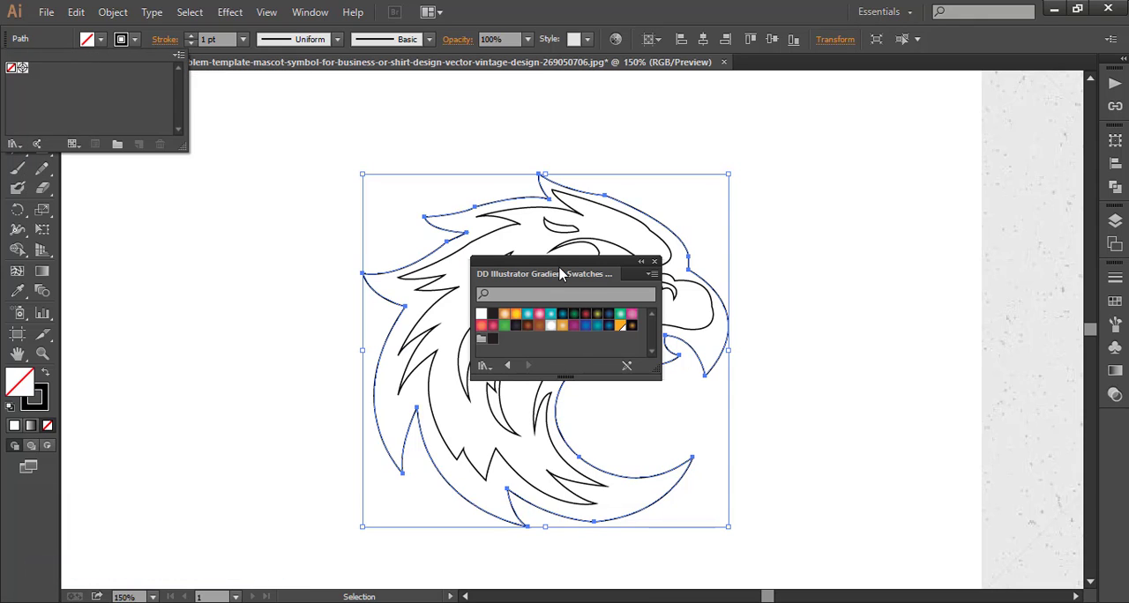
click(500, 276)
drag(525, 268, 159, 227)
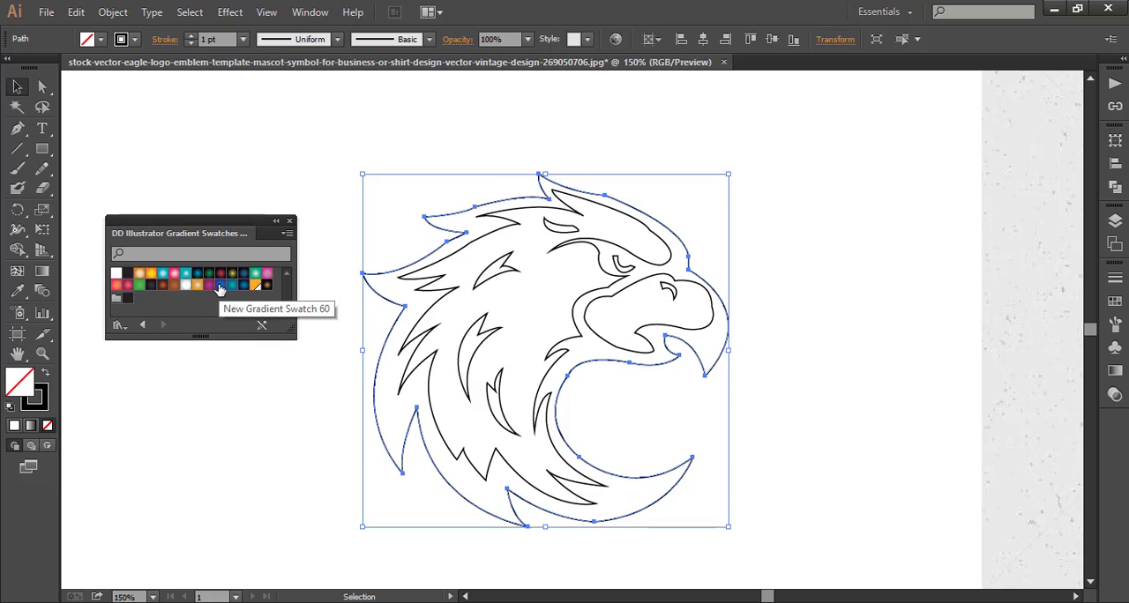
Compare the reddish-brown radial gradient with New Gradient Swatch 48 on the outer eagle outline and apply the reddish-brown fill.
click(164, 286)
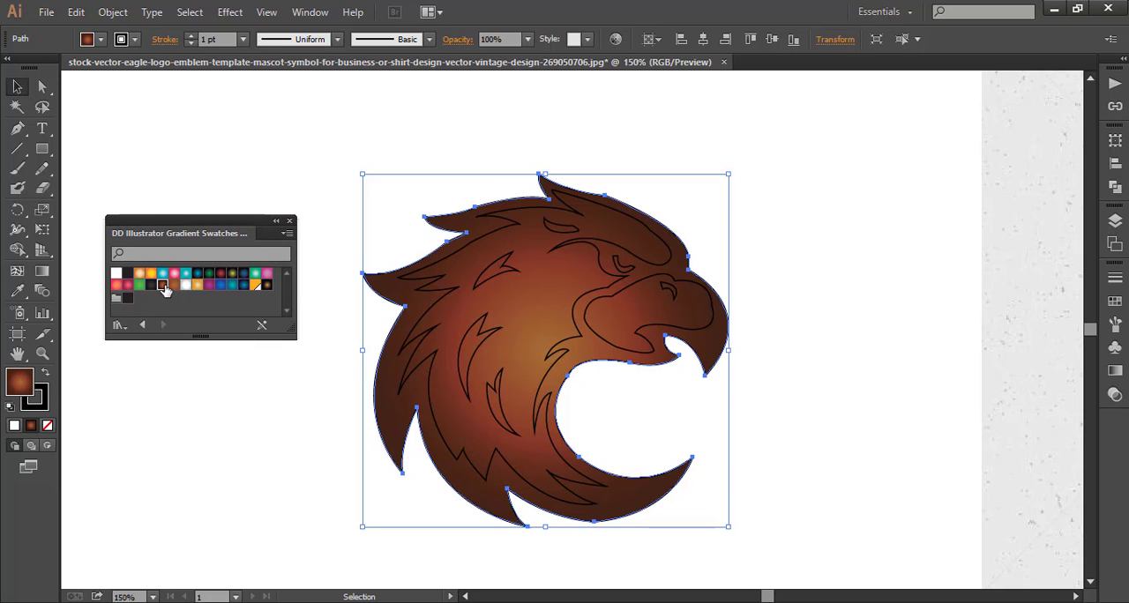
click(151, 287)
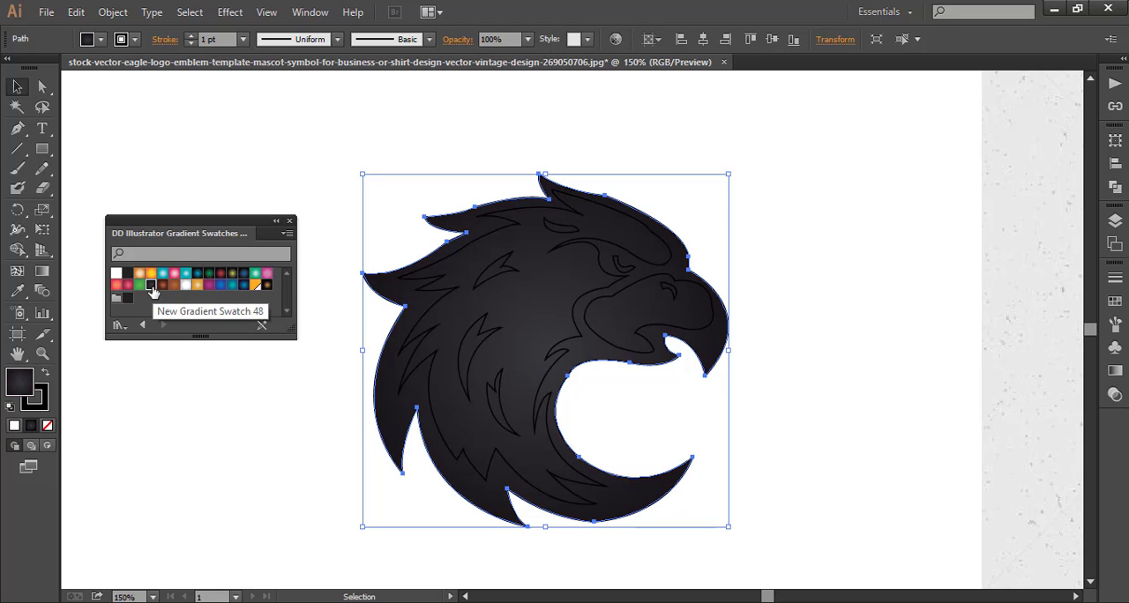
click(163, 286)
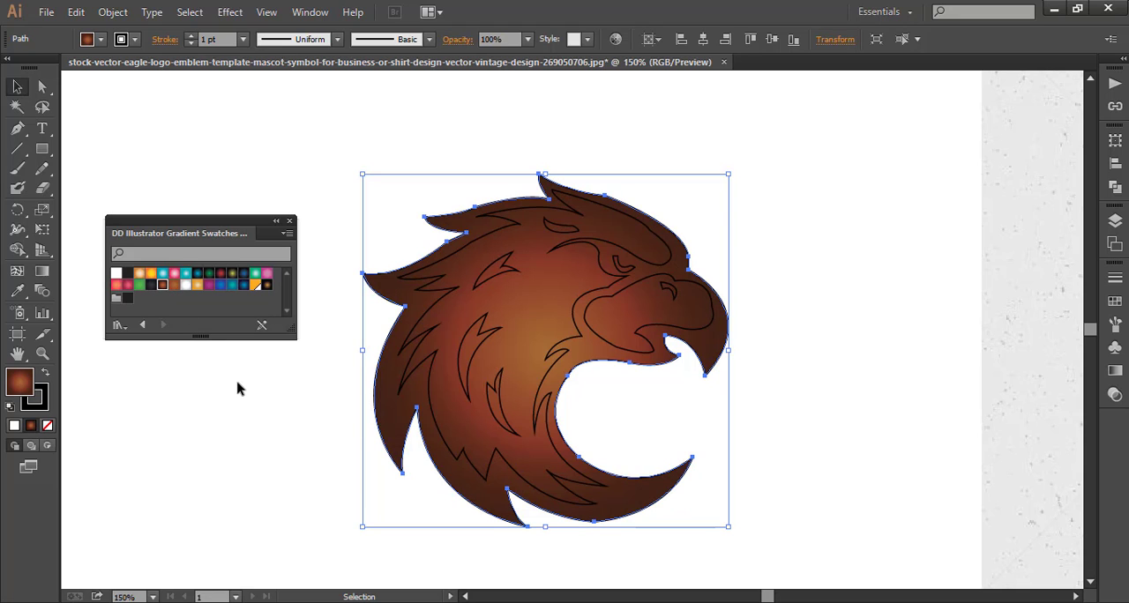
click(239, 388)
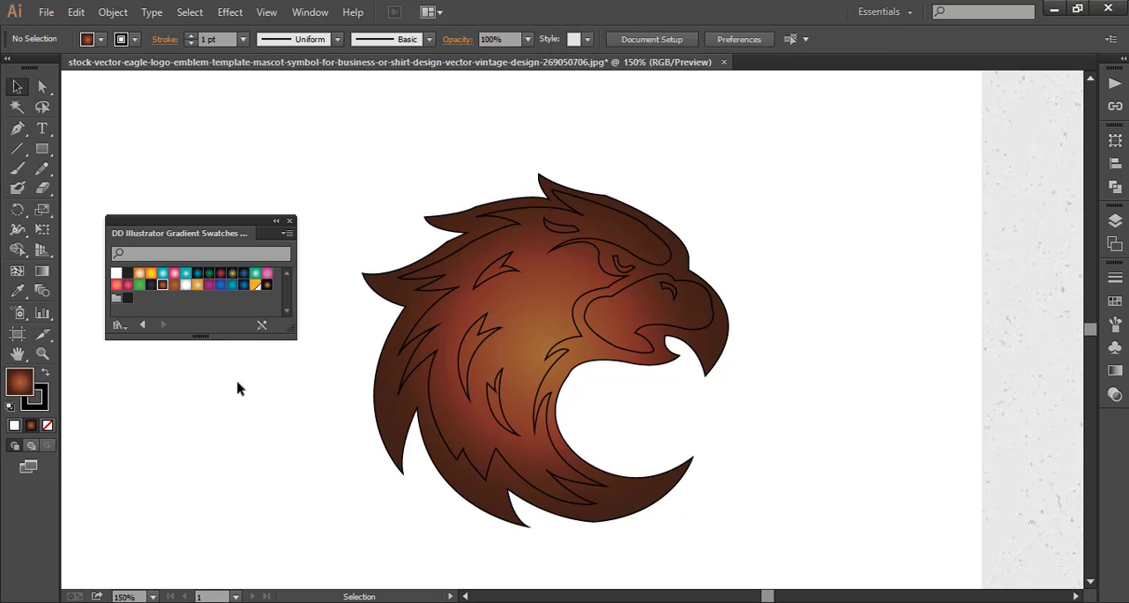
Fill the inner beak shape and the large inner head shape with white.
click(650, 348)
click(117, 275)
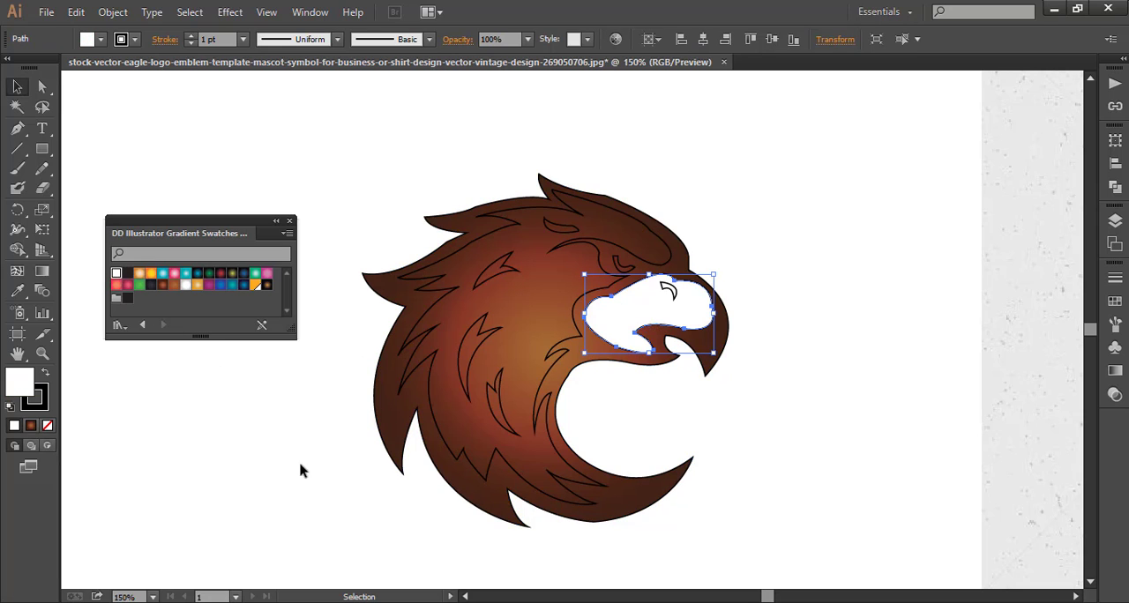
click(271, 454)
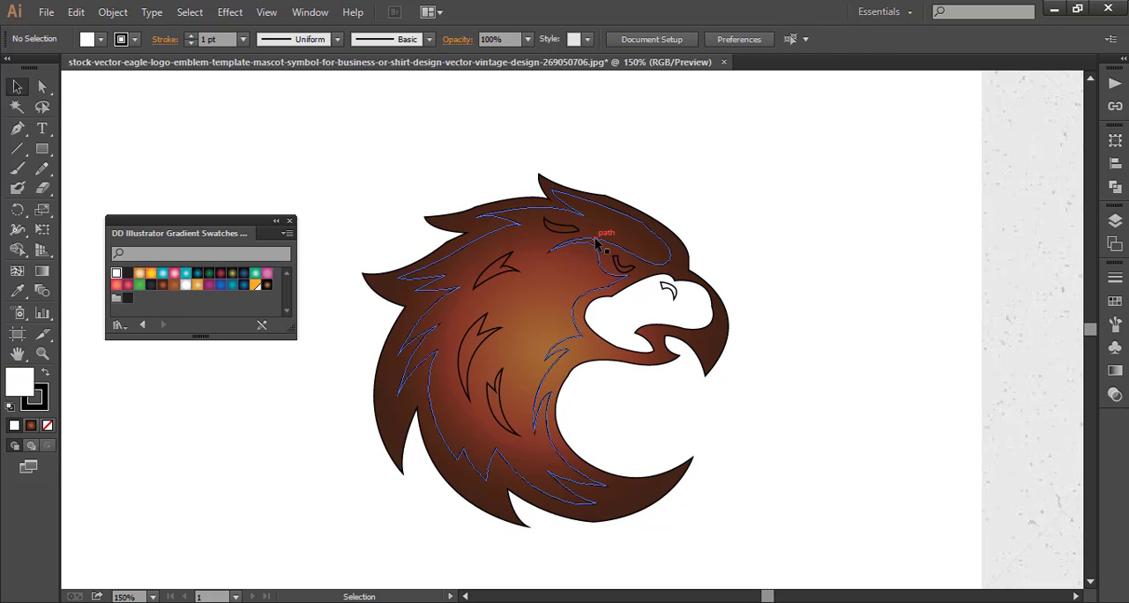
click(603, 236)
click(116, 274)
click(212, 424)
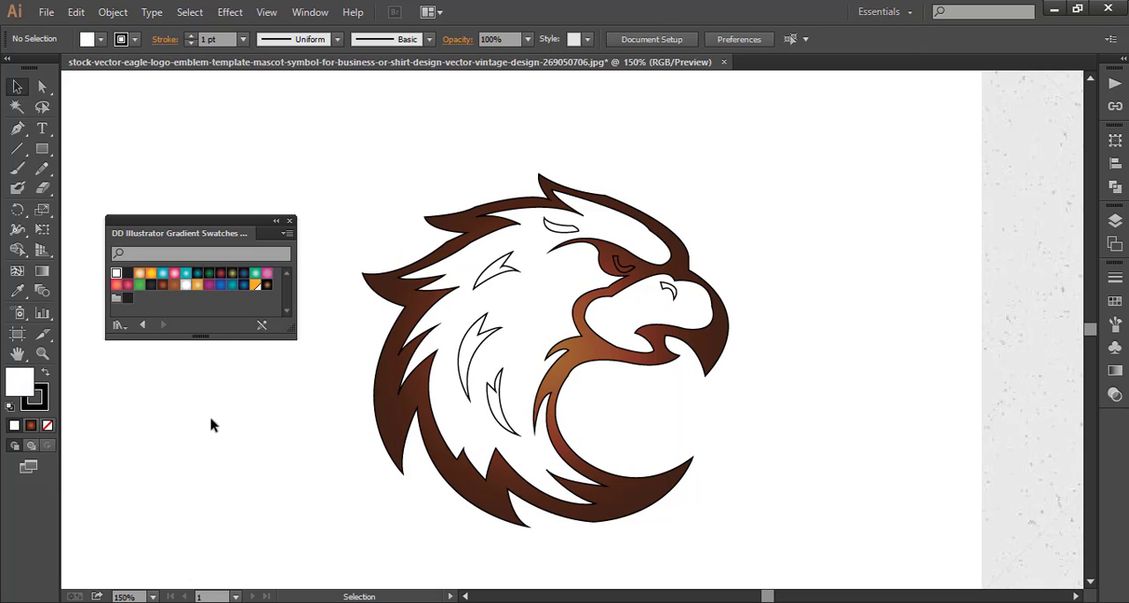
Fill the small crescent inside the eagle's eye with white and deselect it.
click(621, 270)
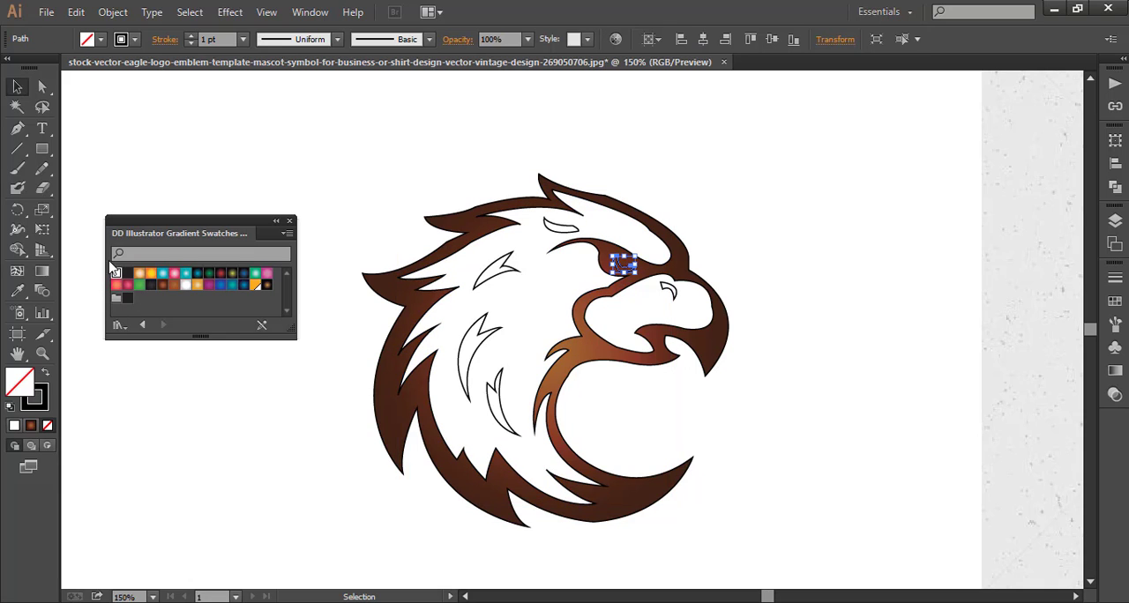
click(117, 274)
click(190, 408)
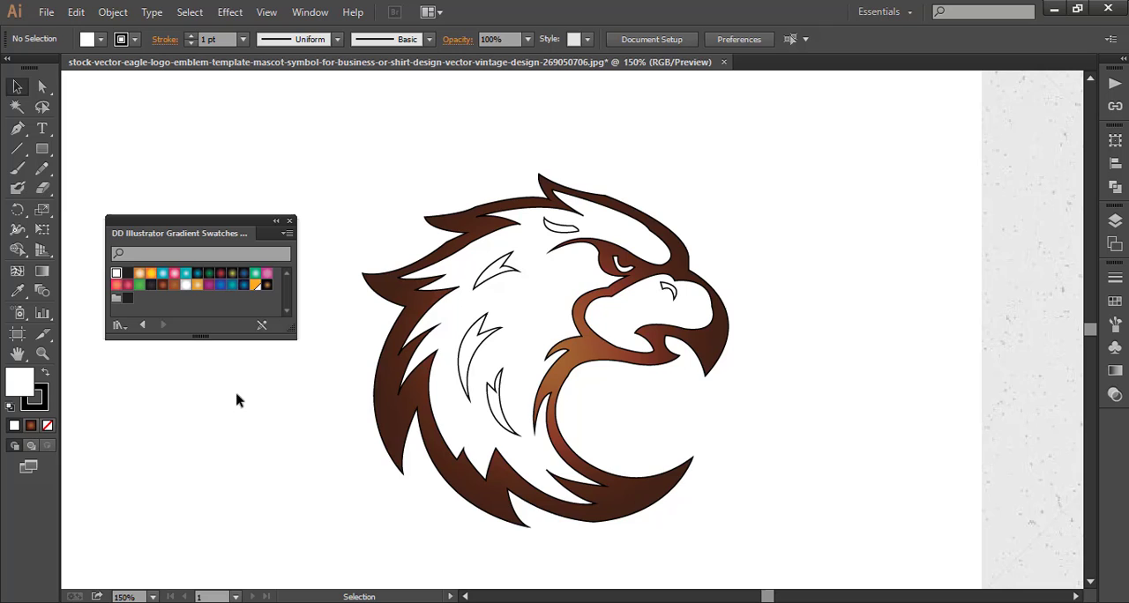
Fill the three feather marks on the eagle's neck and cheek with the reddish-brown radial gradient.
click(494, 277)
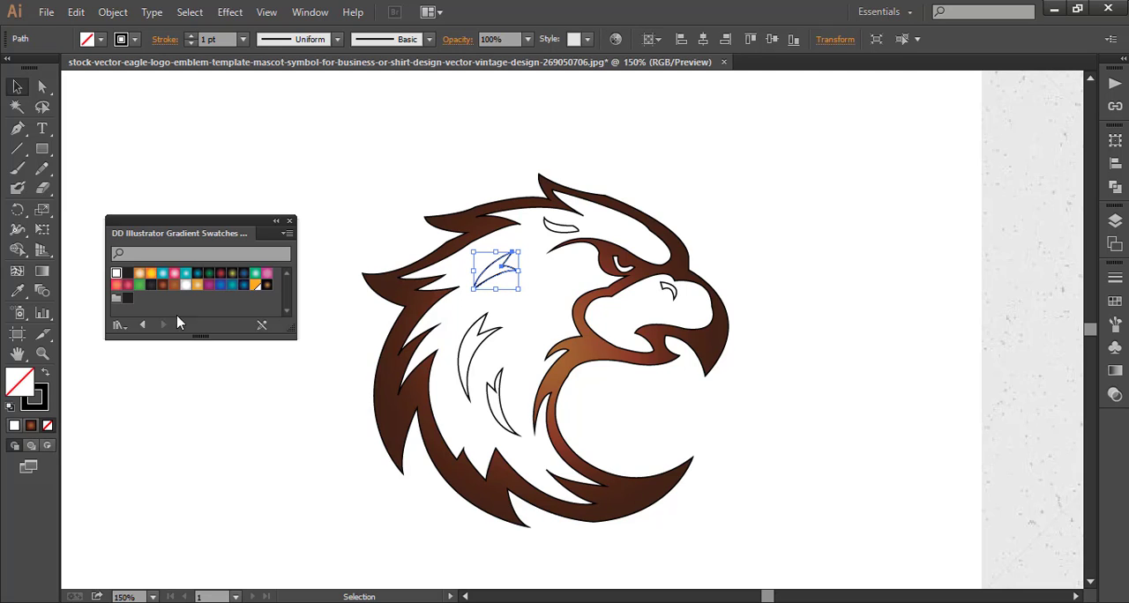
click(161, 287)
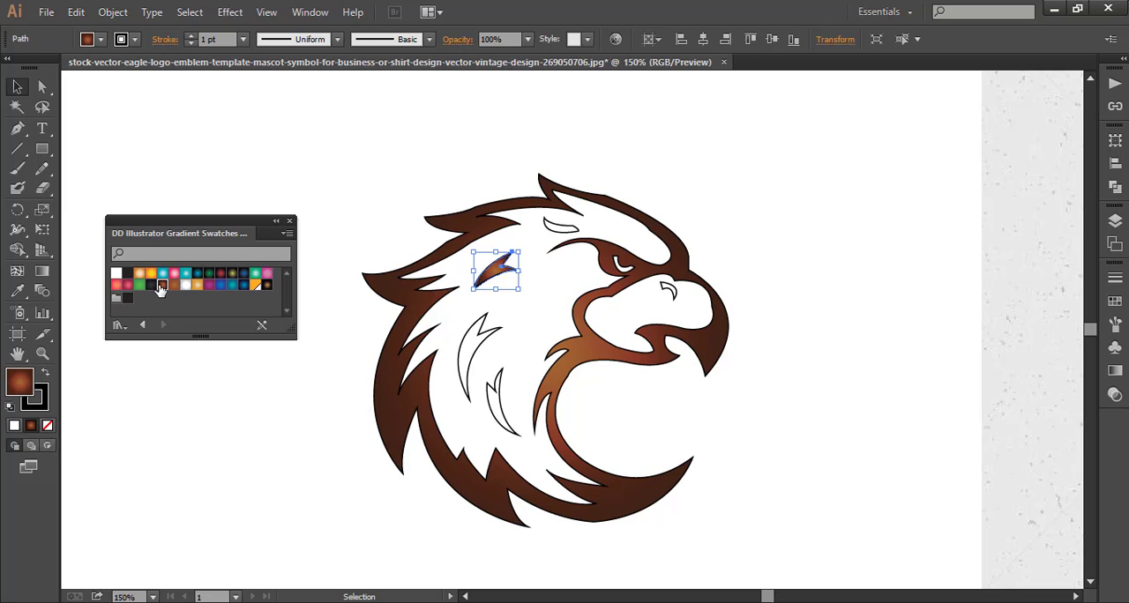
click(221, 390)
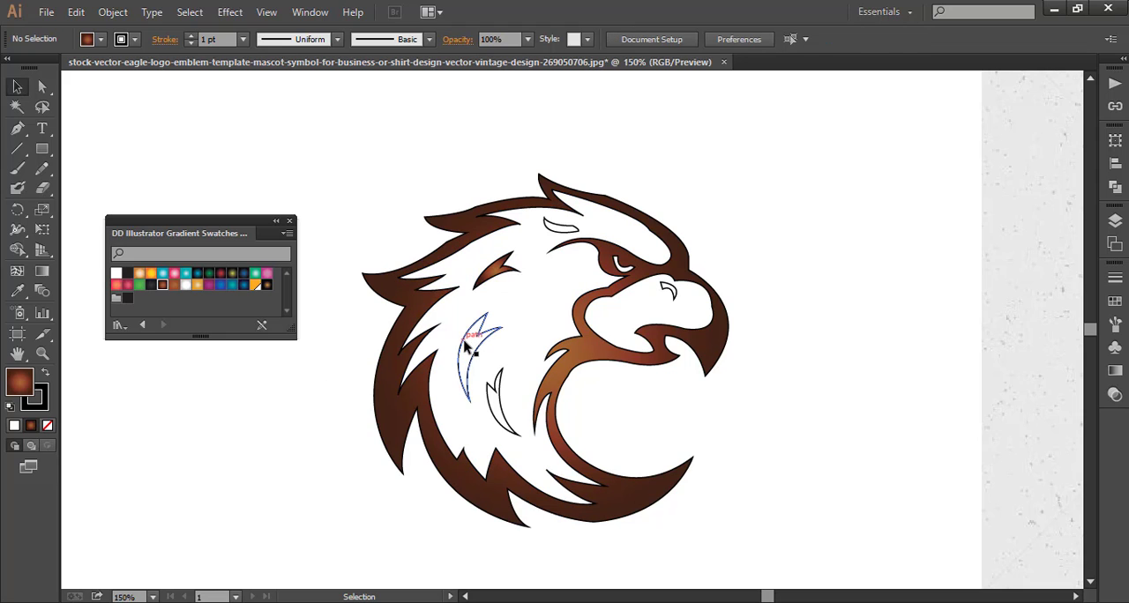
click(466, 347)
click(164, 289)
click(232, 406)
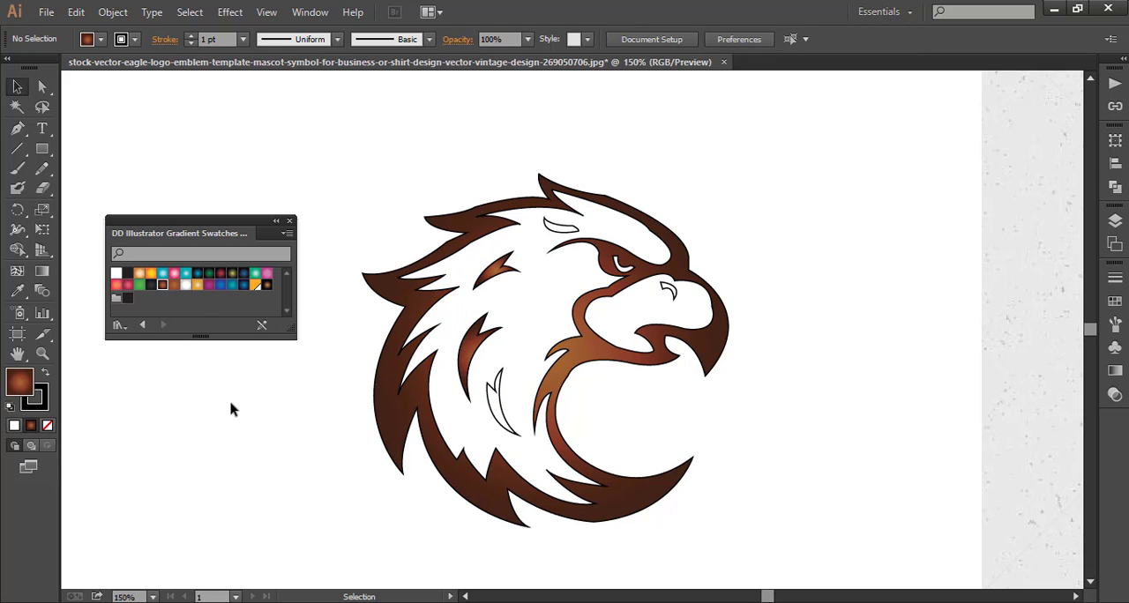
click(494, 419)
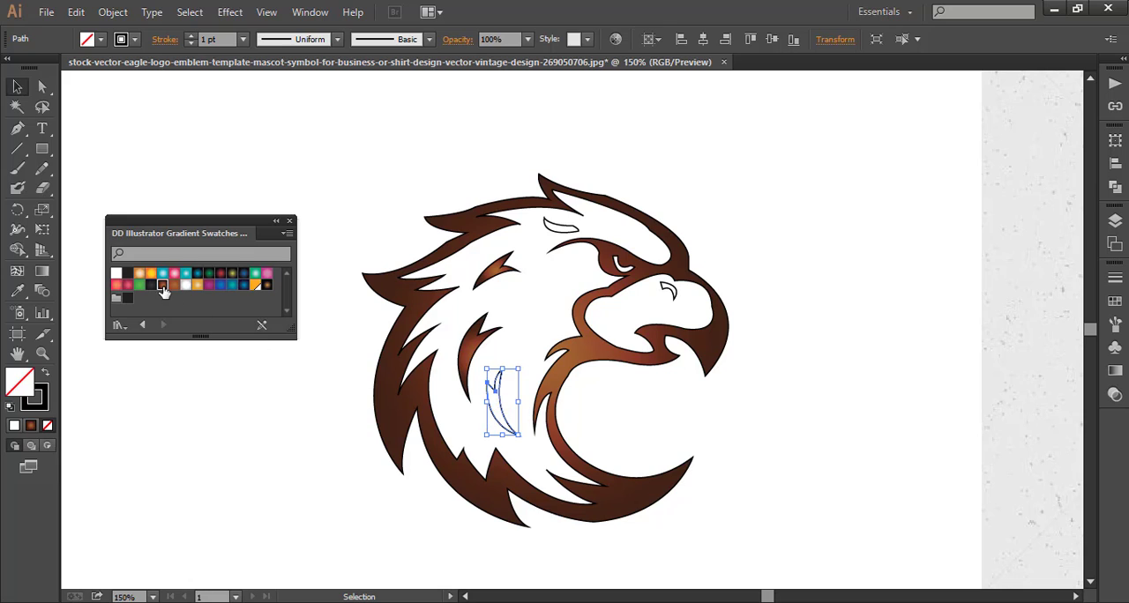
click(162, 288)
click(201, 402)
Fill the small mark above the eyebrow and the nostril with the reddish-brown radial gradient.
click(552, 224)
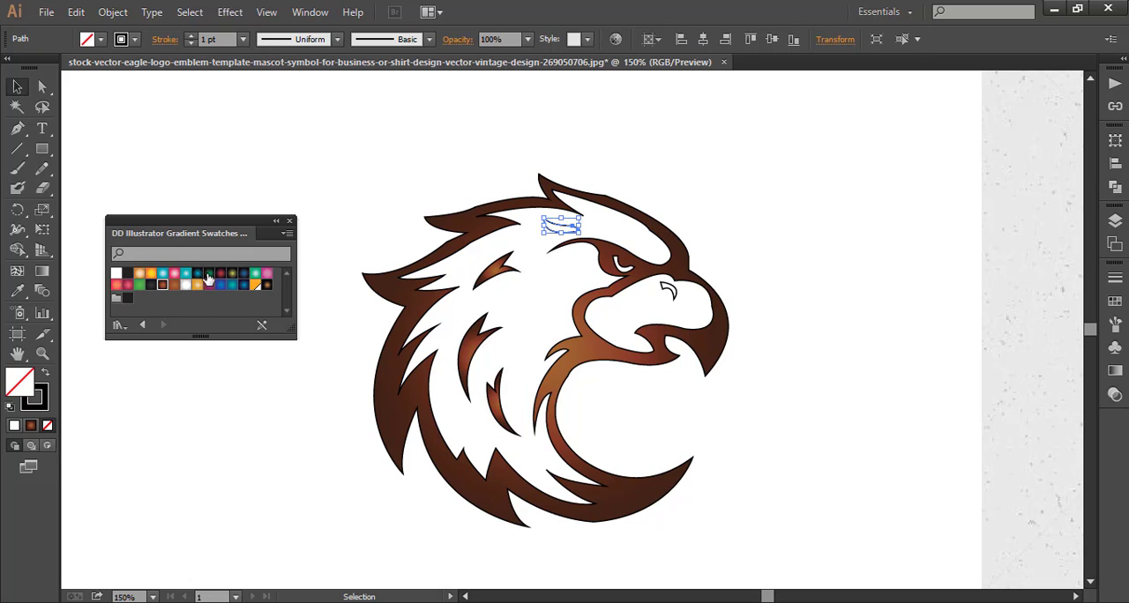
click(162, 288)
click(232, 385)
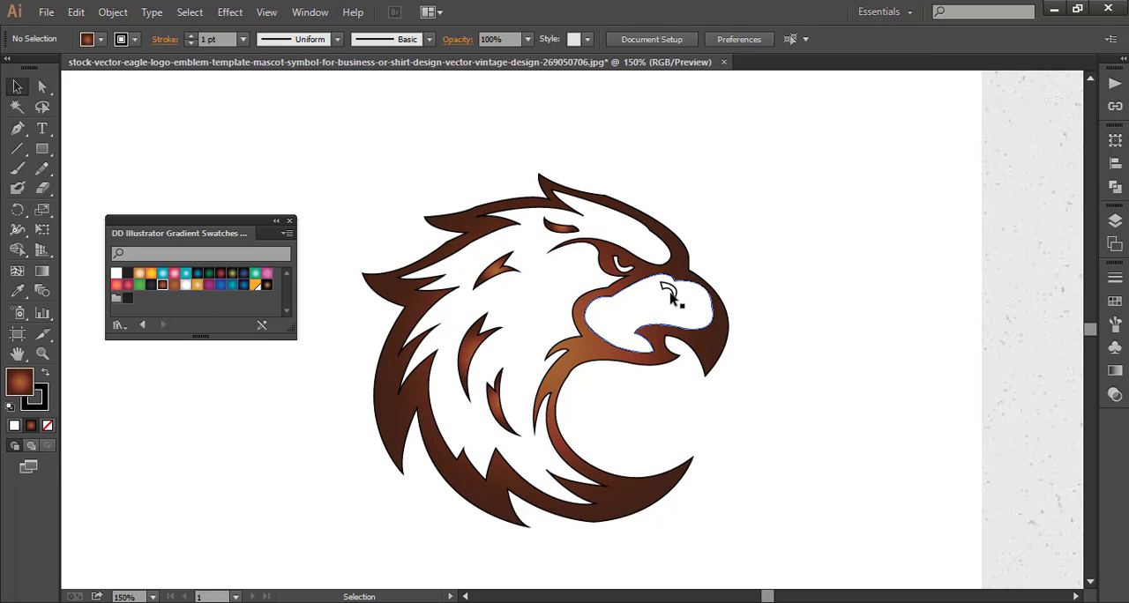
click(669, 293)
click(164, 289)
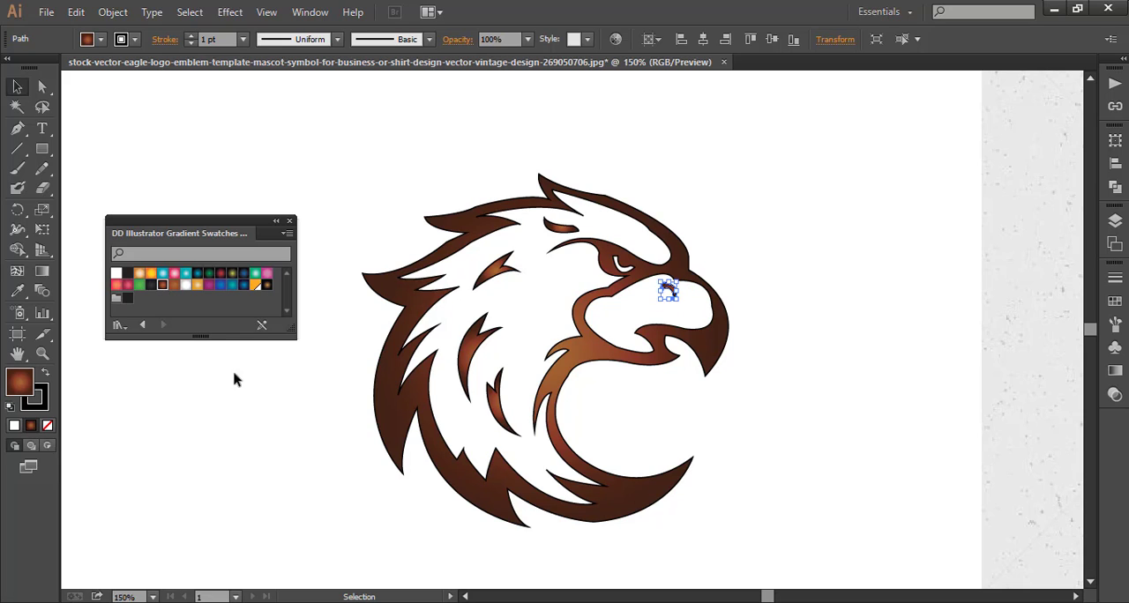
click(245, 400)
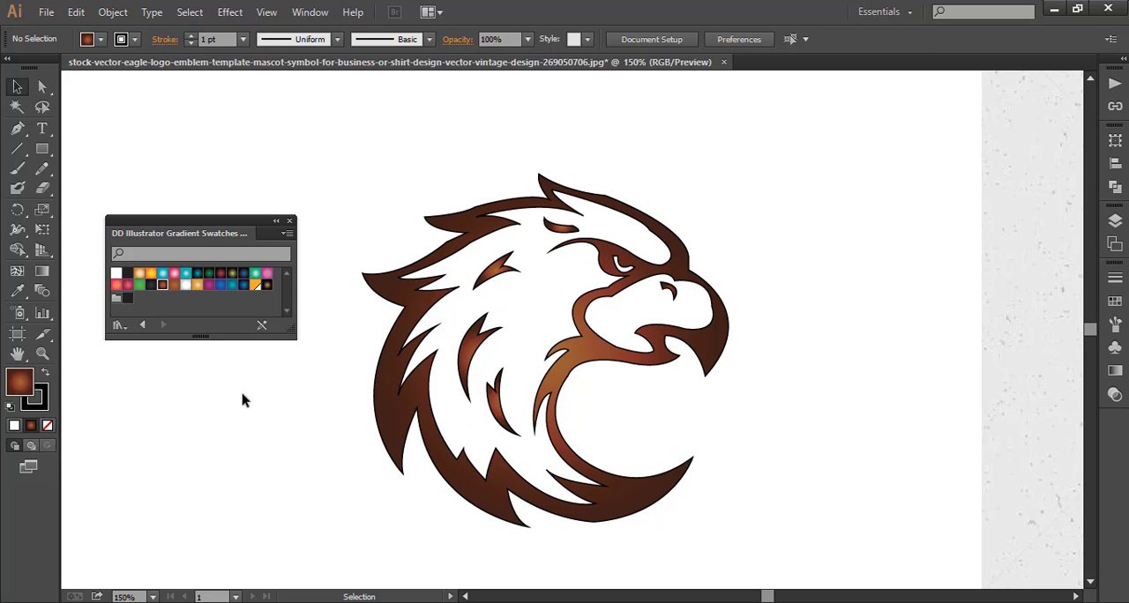
Fill the outer eagle outline with the dark New Gradient Swatch 48 and deselect it.
scroll(244, 400, down, 1)
click(386, 407)
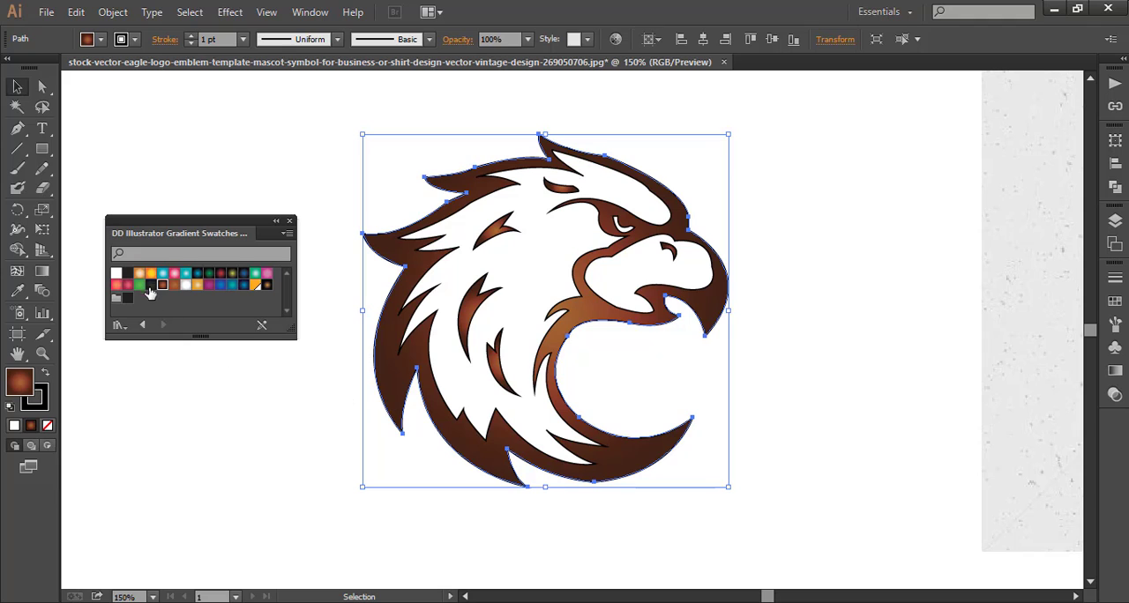
click(150, 286)
click(202, 405)
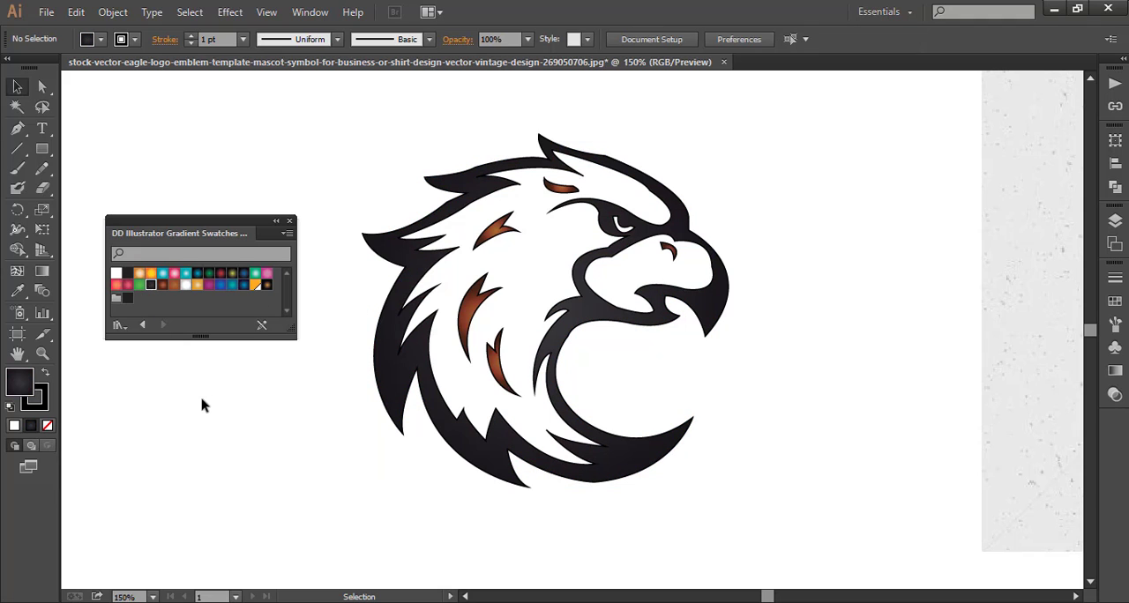
Select the four feather marks and the nostril together and fill them with the dark New Gradient Swatch 48.
click(468, 319)
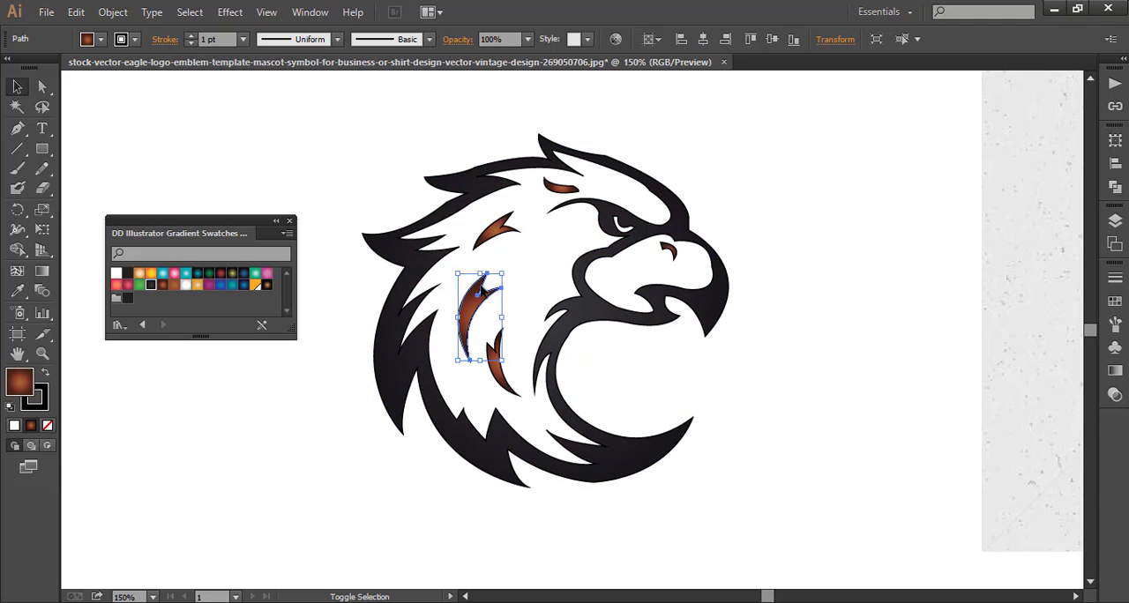
shift+click(496, 233)
shift+click(562, 189)
shift+click(504, 362)
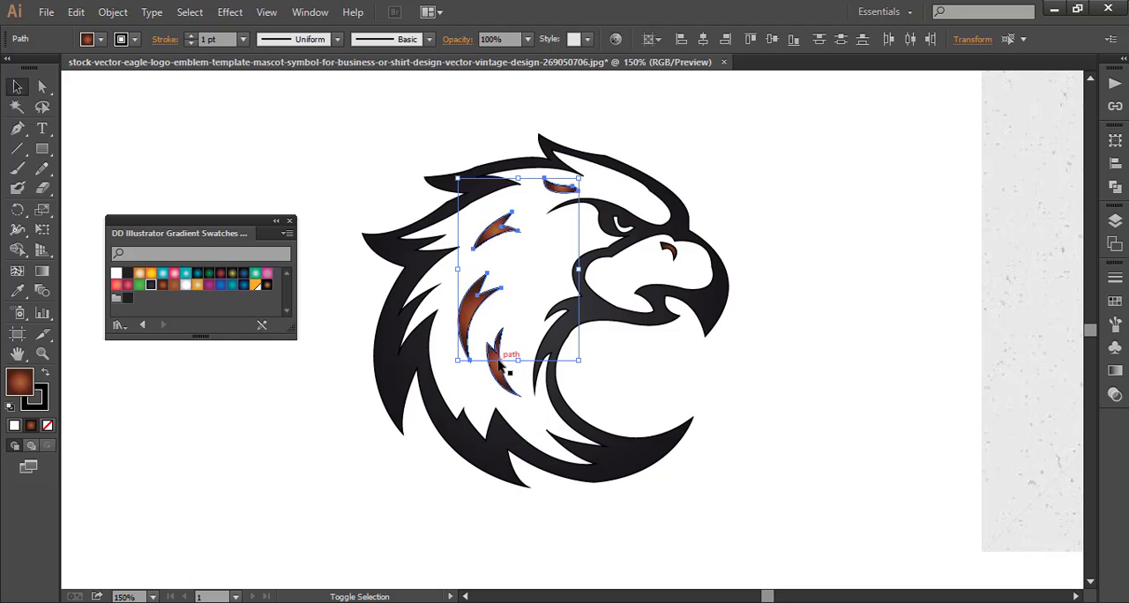
shift+click(671, 251)
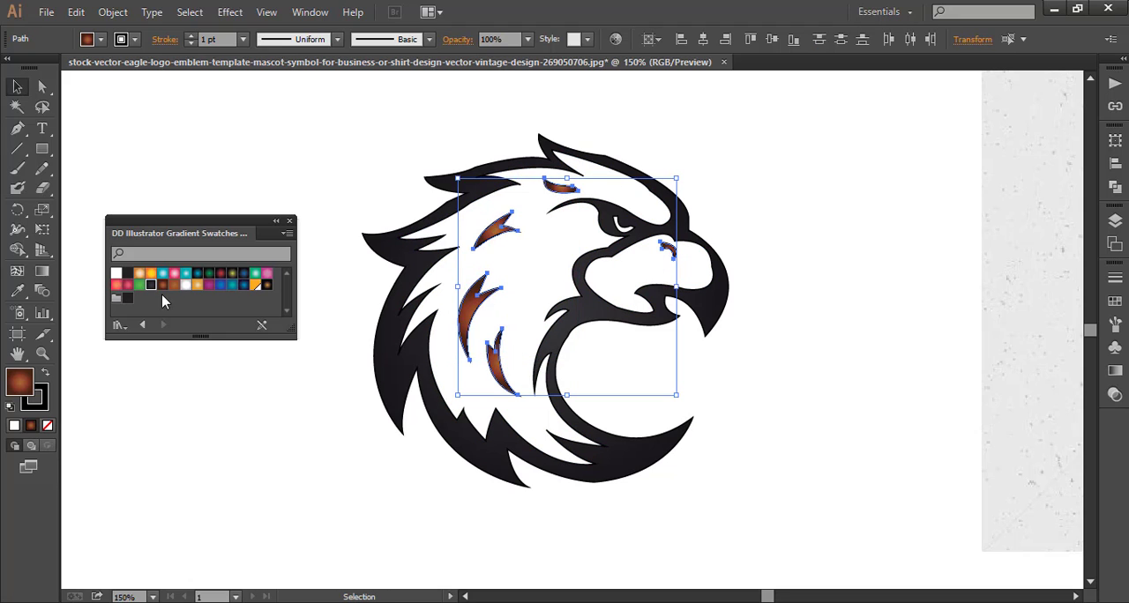
click(151, 287)
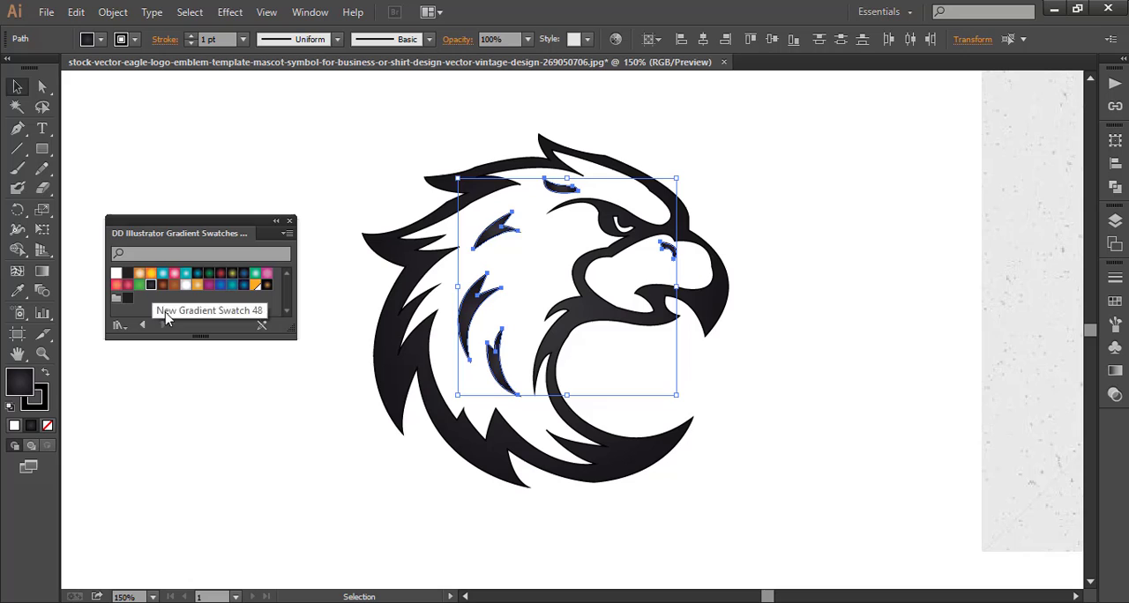
click(187, 392)
Remove the stroke from the white inner head shape and from the dark outer eagle outline.
scroll(187, 392, down, 1)
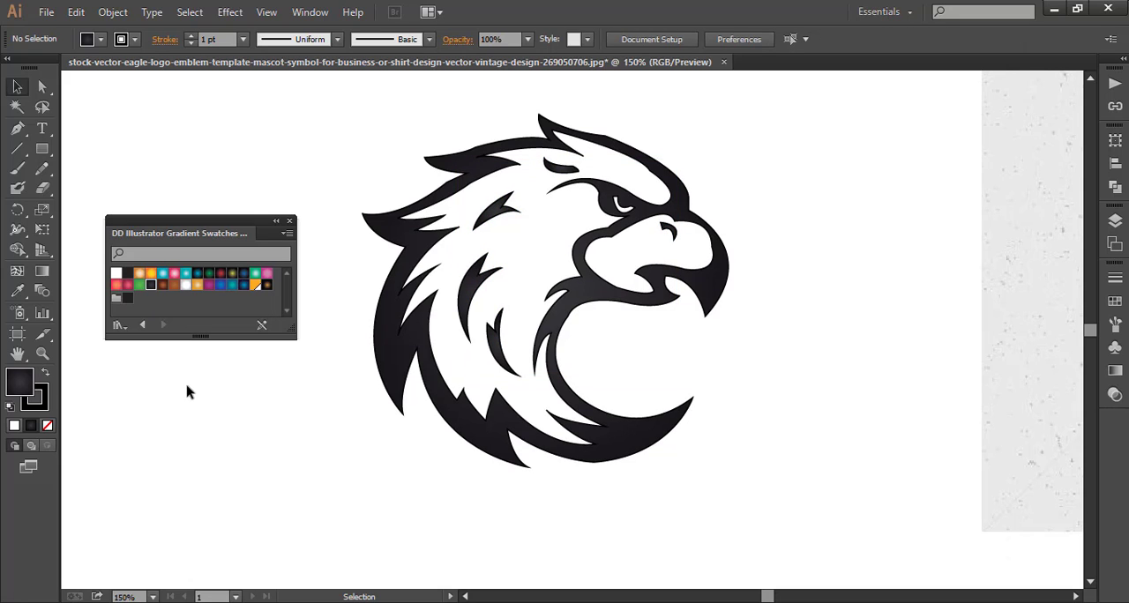
click(475, 200)
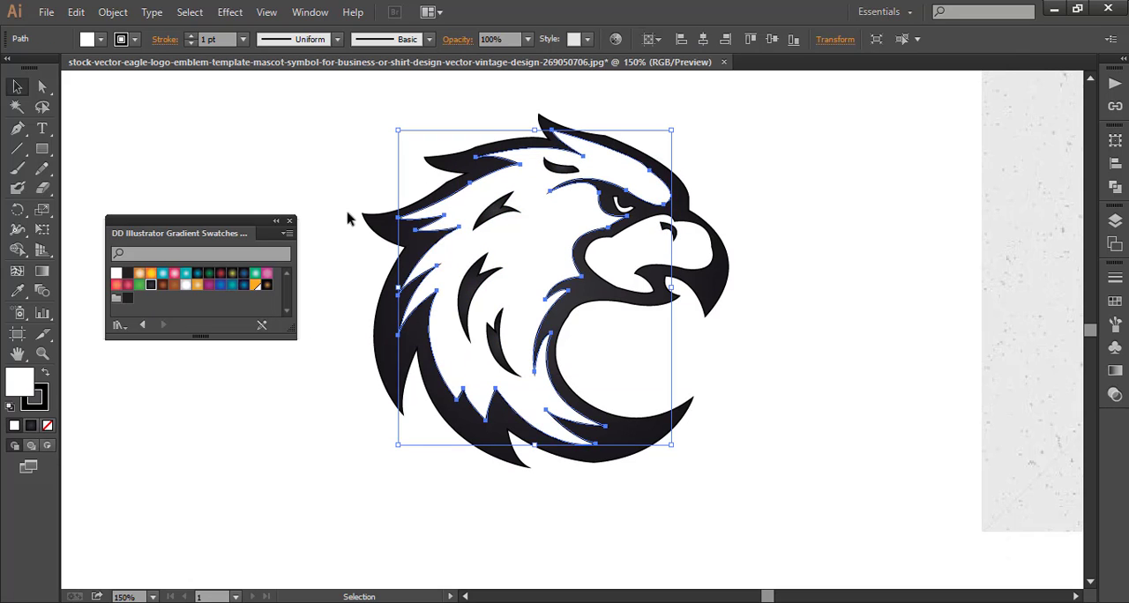
click(249, 126)
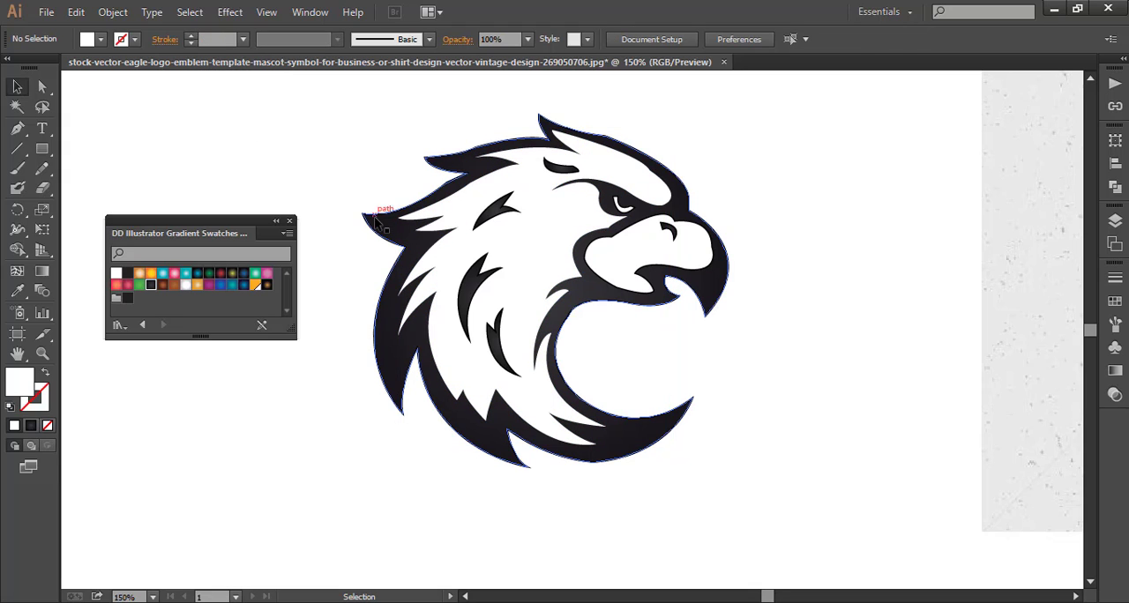
click(375, 211)
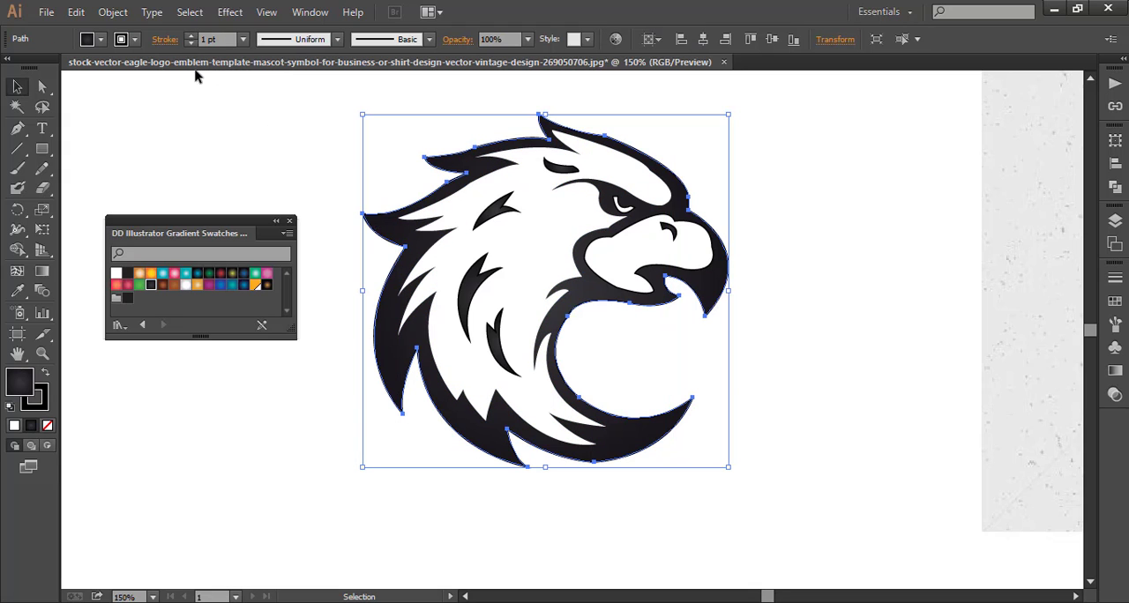
click(243, 132)
Remove the stroke from the four feather marks, the nostril and the white beak shape together, and deselect them.
click(509, 215)
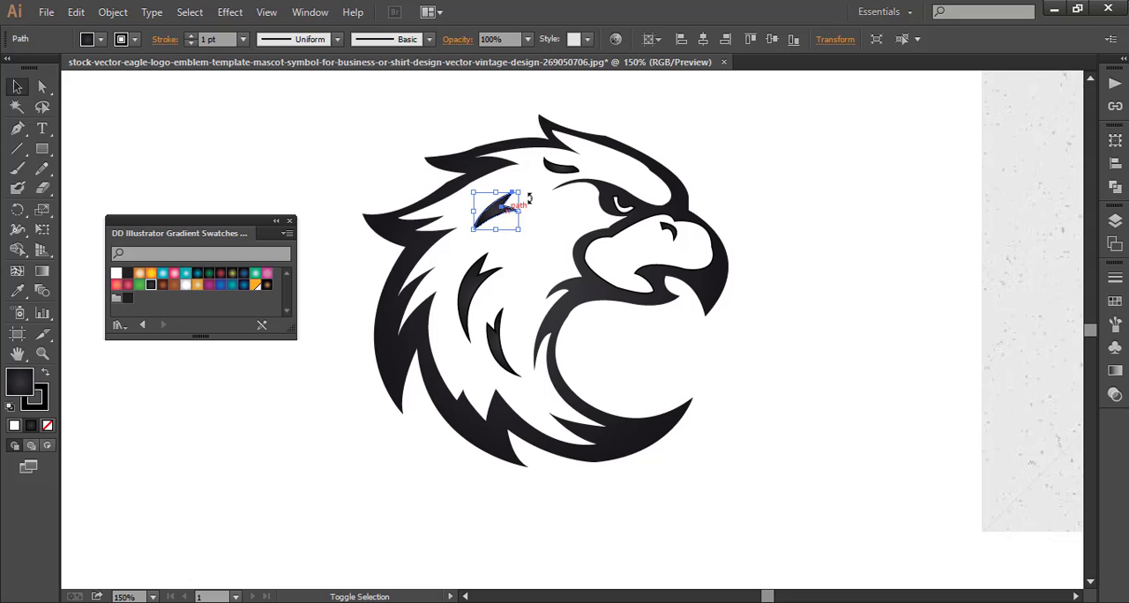
shift+click(552, 173)
shift+click(473, 291)
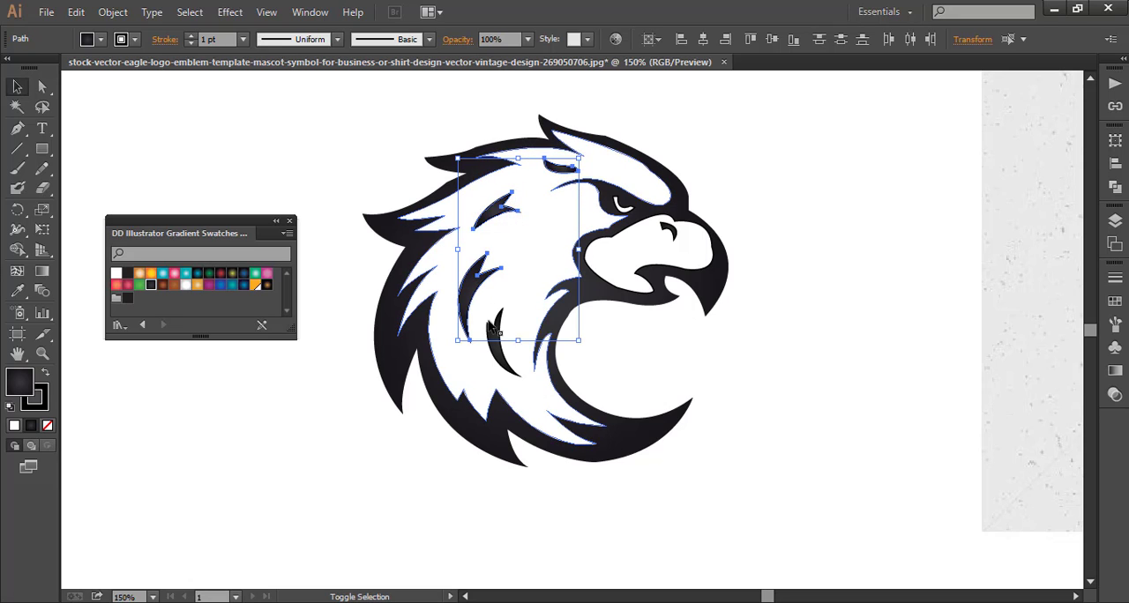
shift+click(499, 340)
shift+click(668, 231)
shift+click(670, 233)
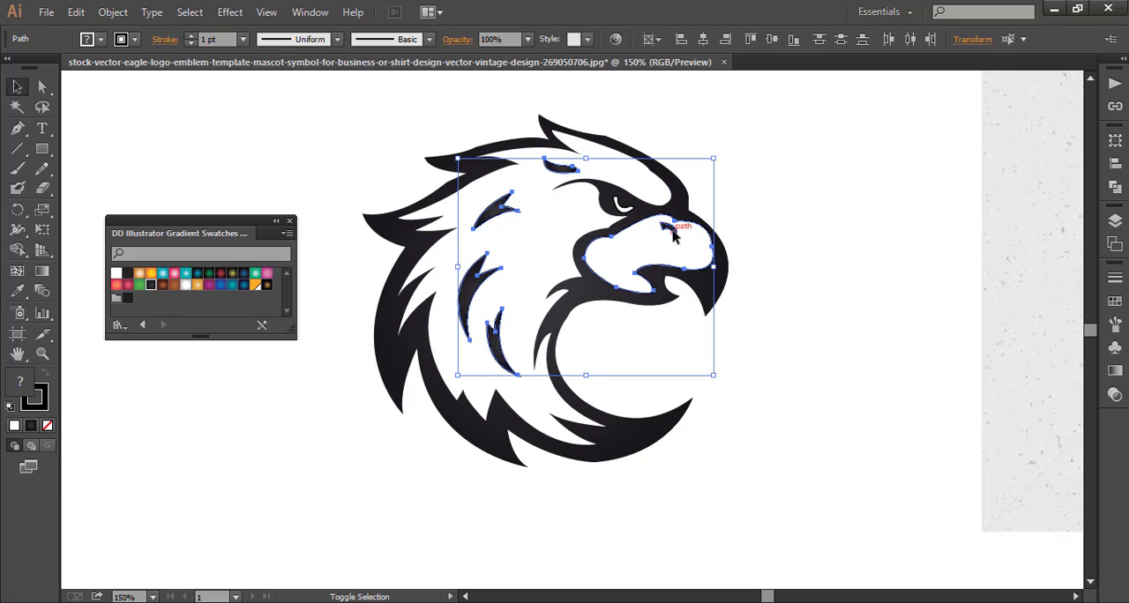
click(192, 43)
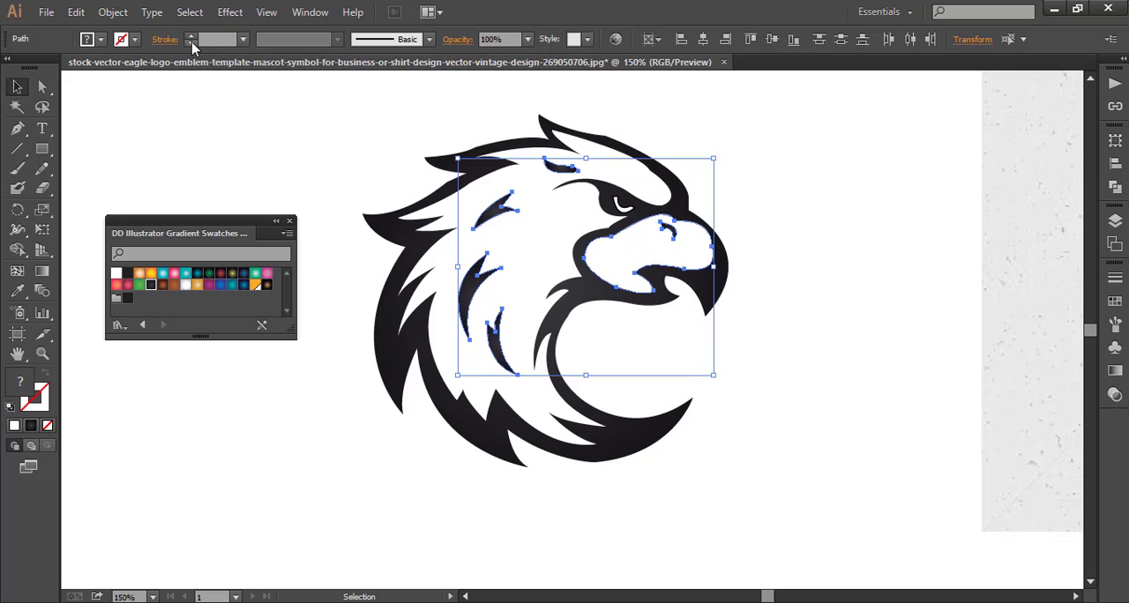
click(253, 135)
Remove the stroke from the small white eye shape and nudge it up slightly.
click(626, 208)
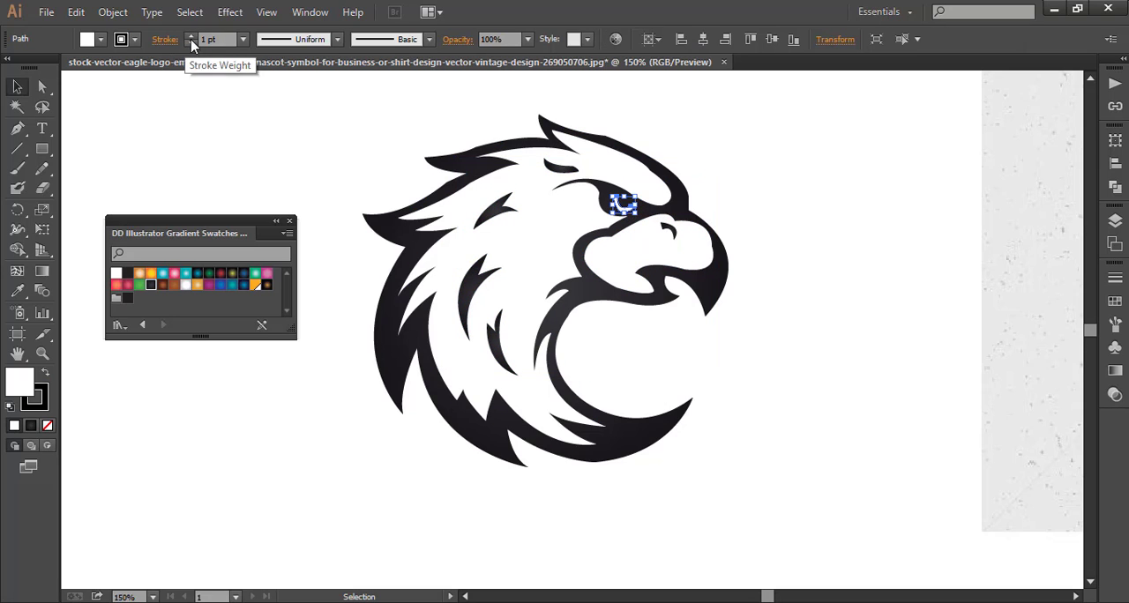
click(192, 44)
click(281, 181)
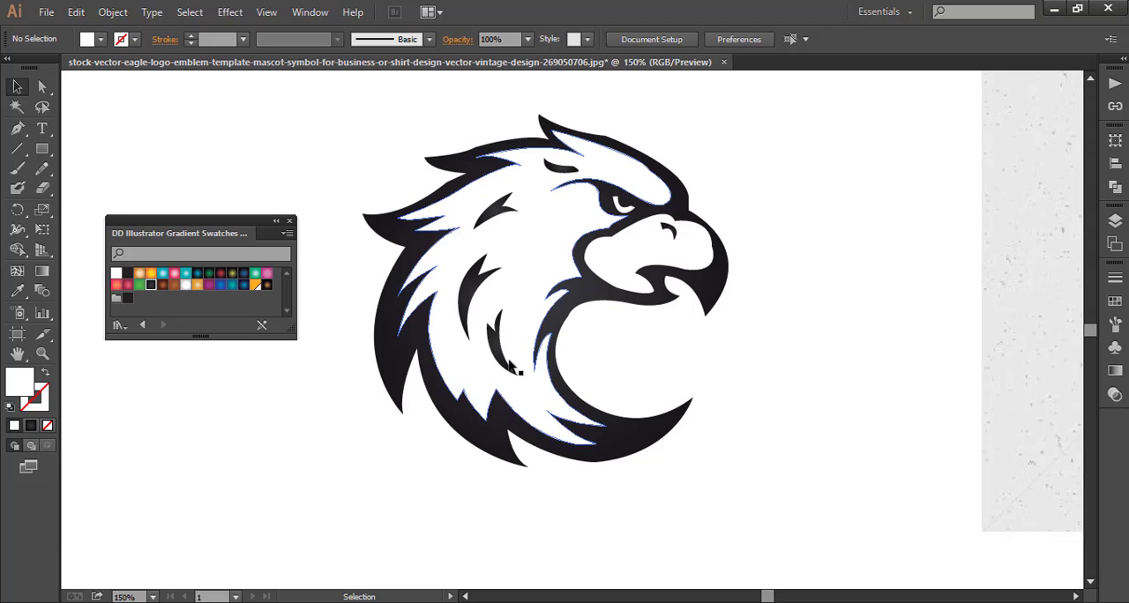
click(627, 292)
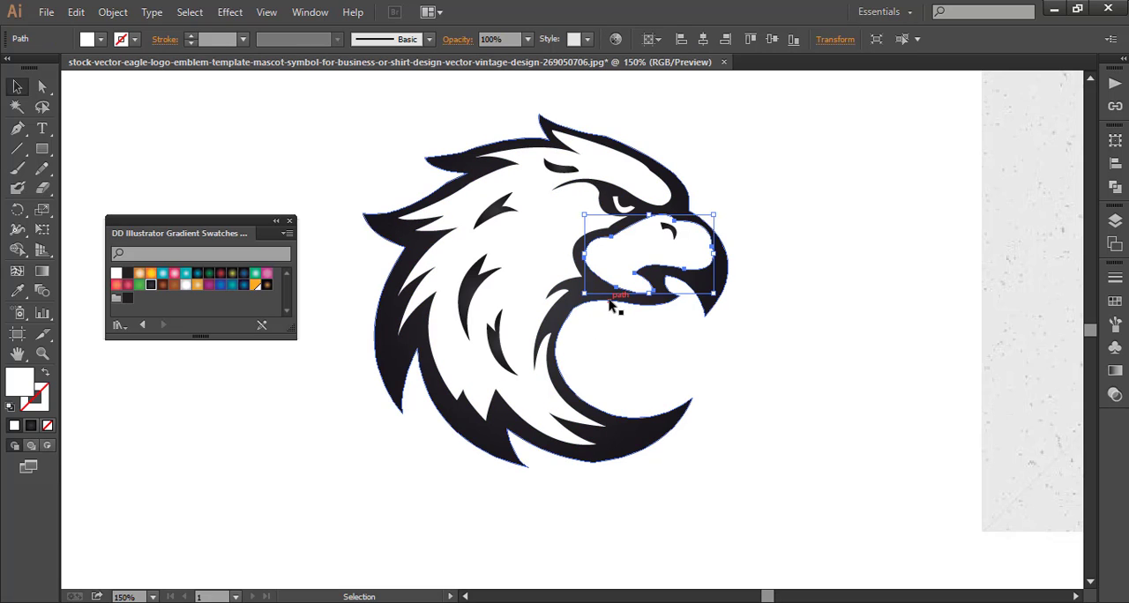
click(621, 312)
click(623, 204)
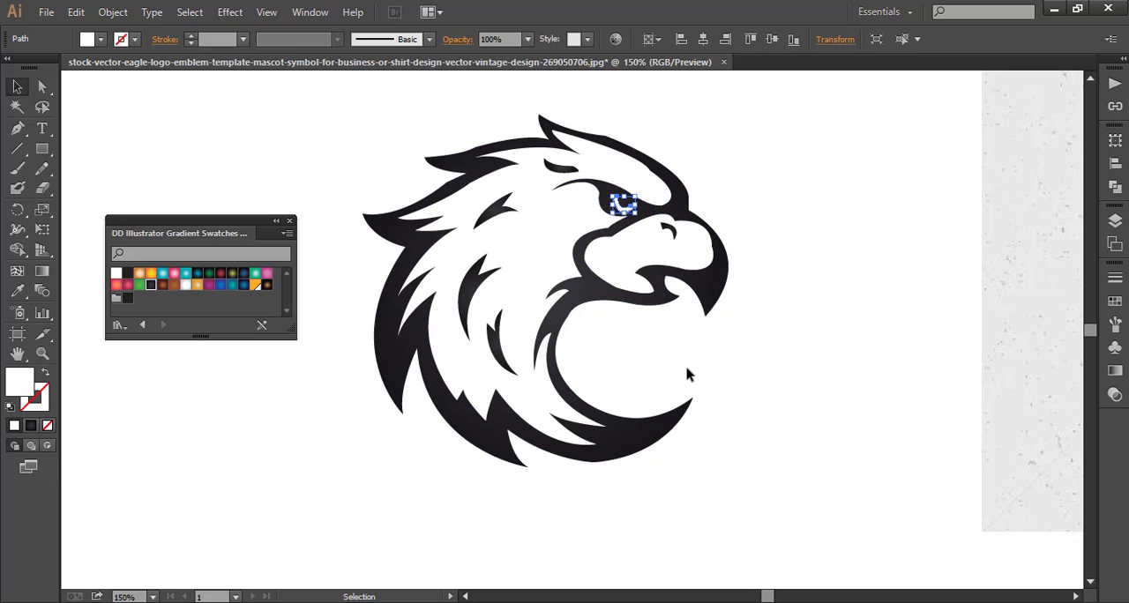
key(Up)
click(792, 371)
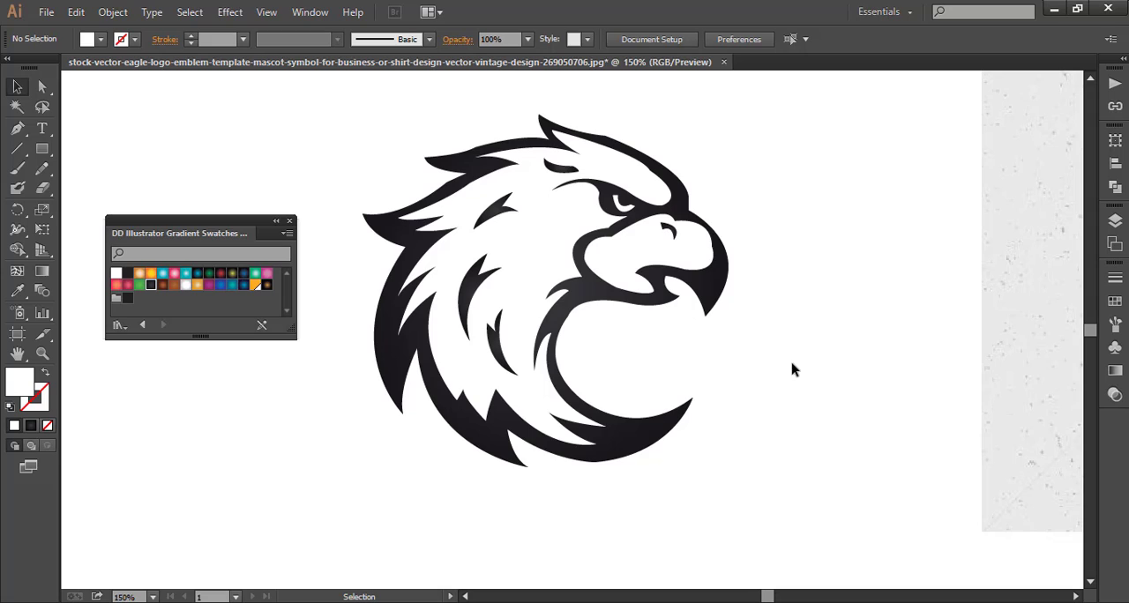
Fill the outer eagle outline with the pink-red New Gradient Swatch 12.
scroll(792, 370, down, 1)
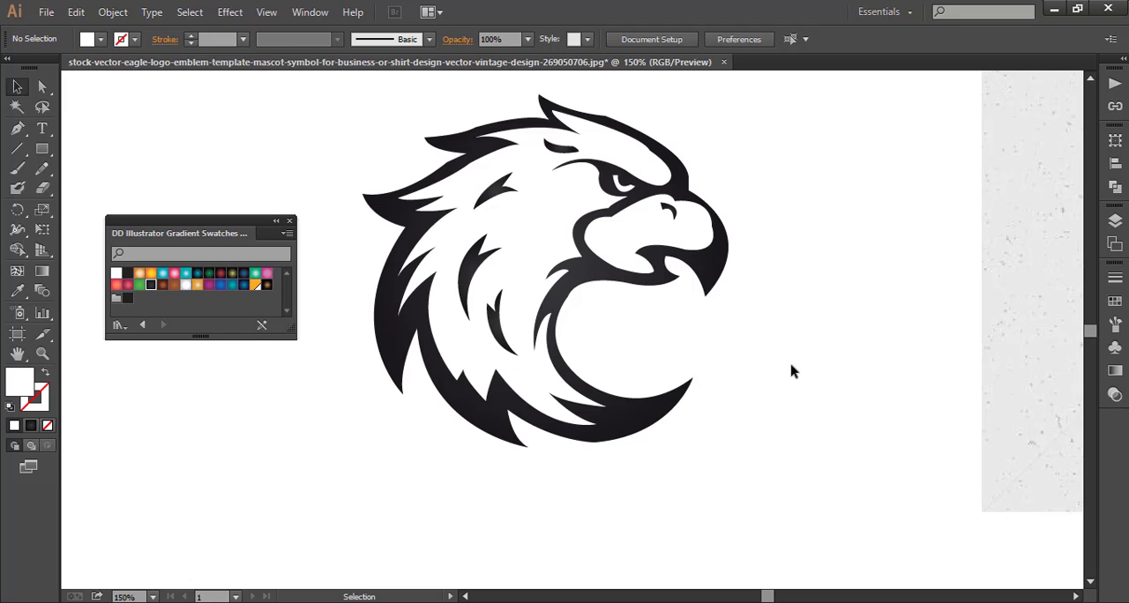
click(405, 390)
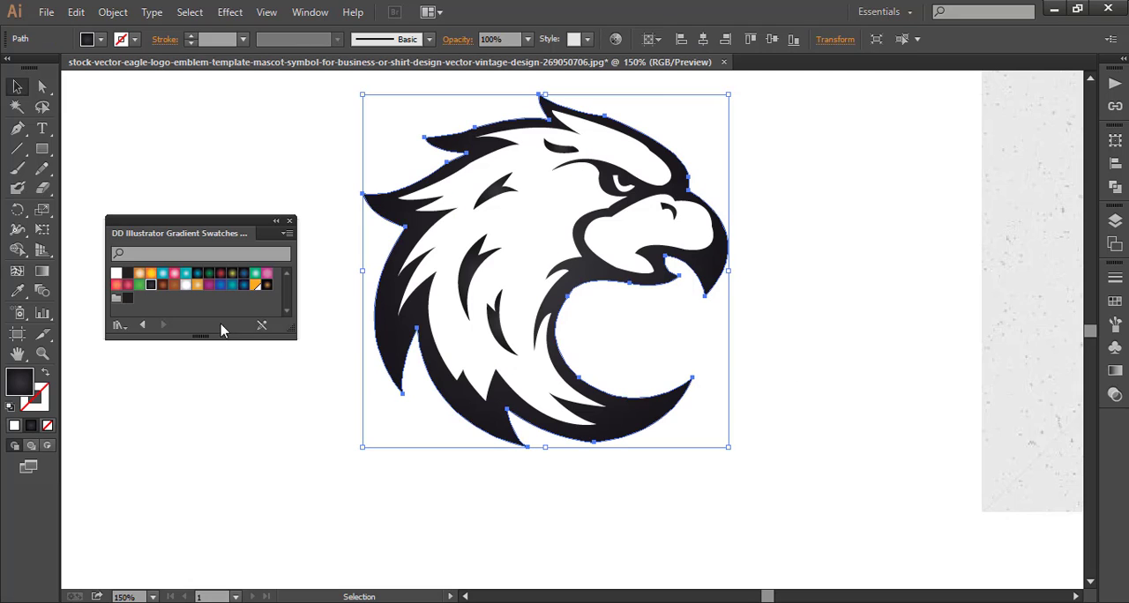
click(127, 287)
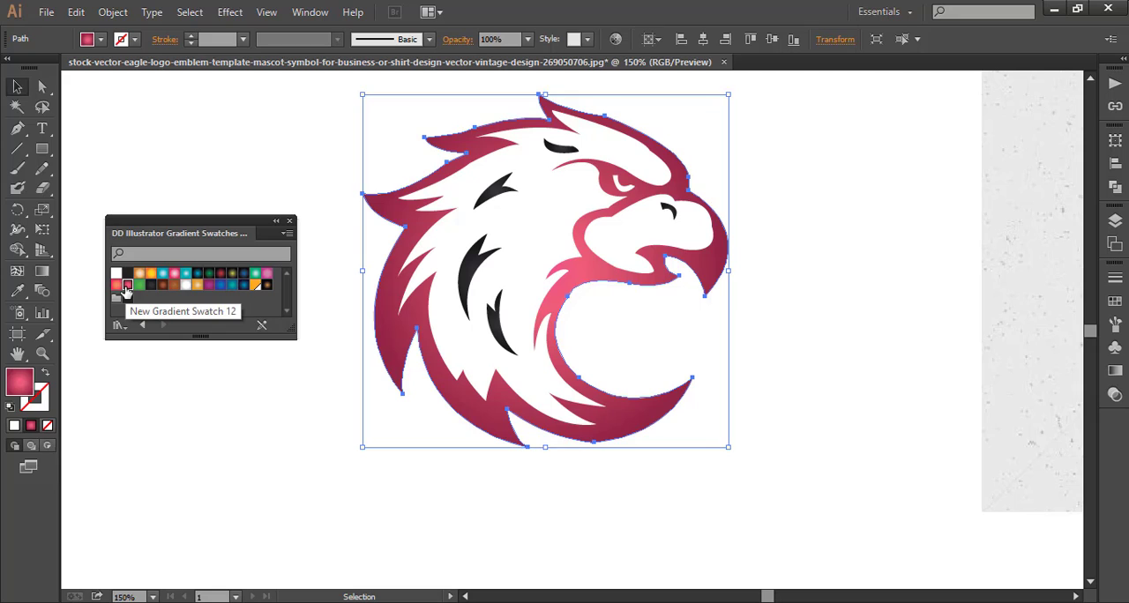
click(179, 377)
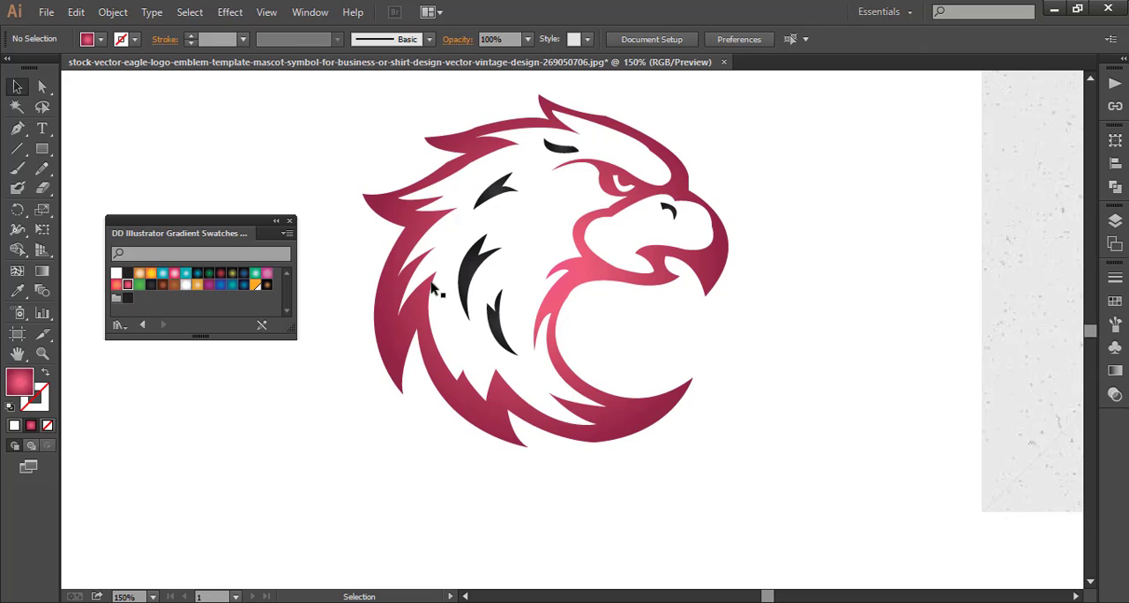
Select the four feather marks and the nostril together and fill them with New Gradient Swatch 12.
click(507, 198)
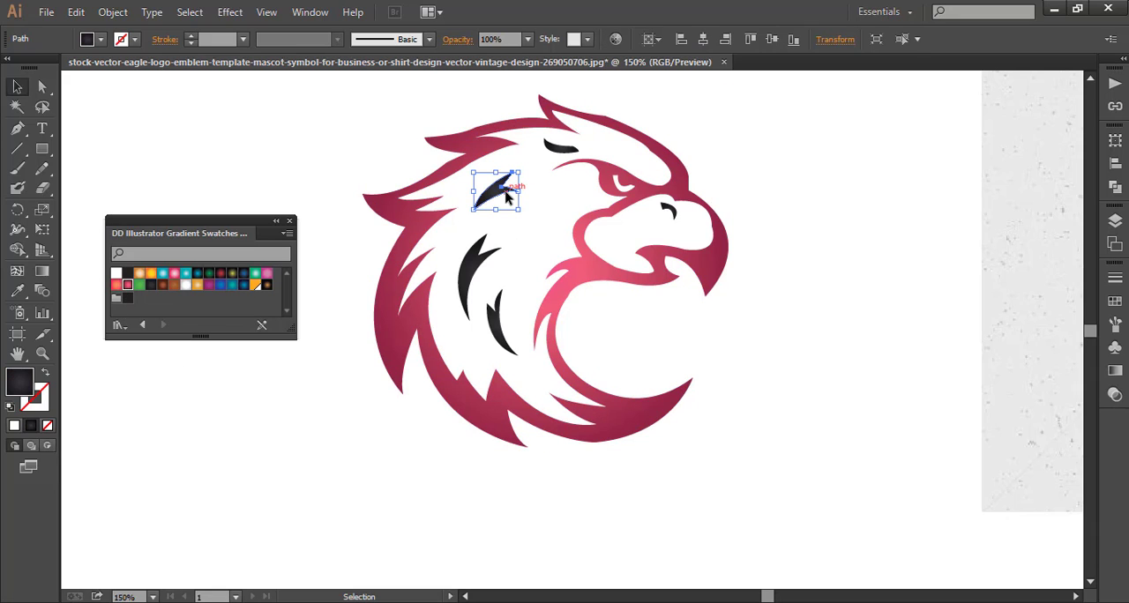
shift+click(560, 147)
shift+click(481, 264)
shift+click(494, 320)
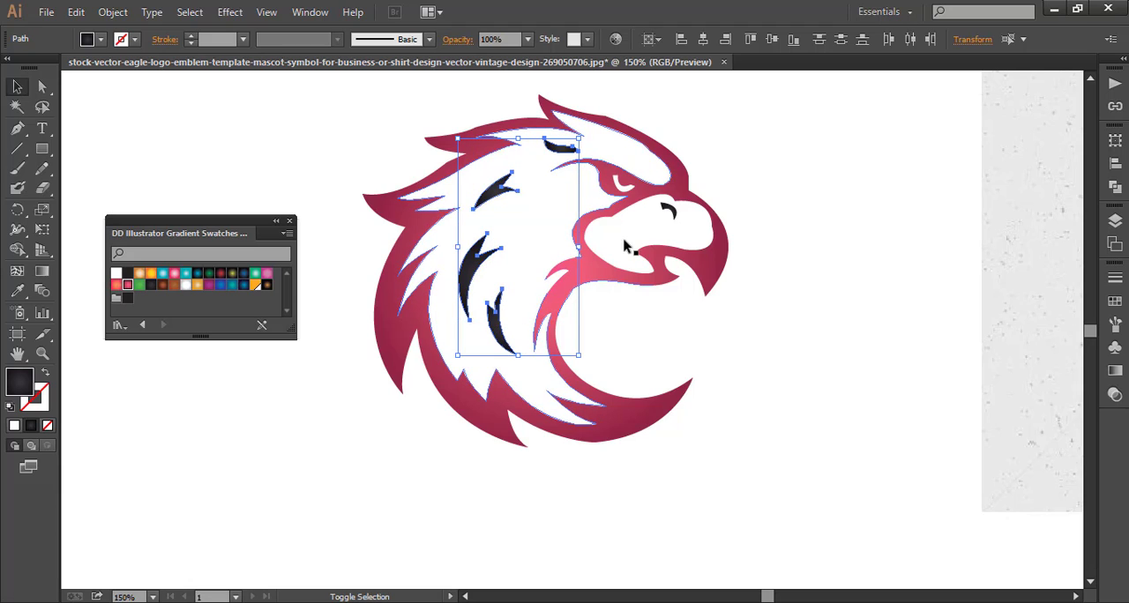
shift+click(667, 210)
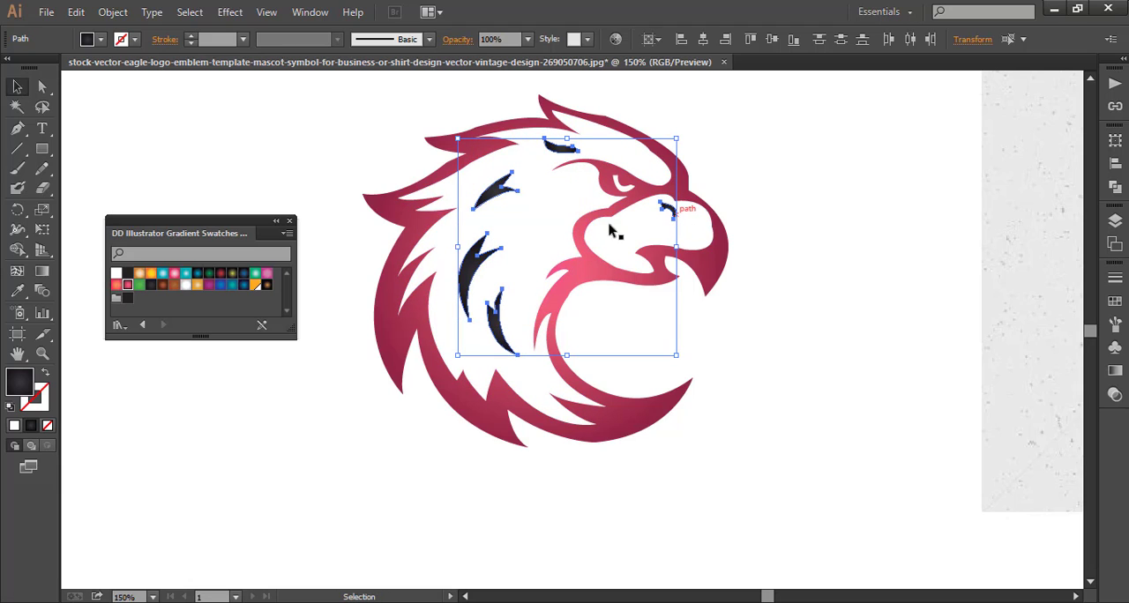
click(127, 286)
click(219, 407)
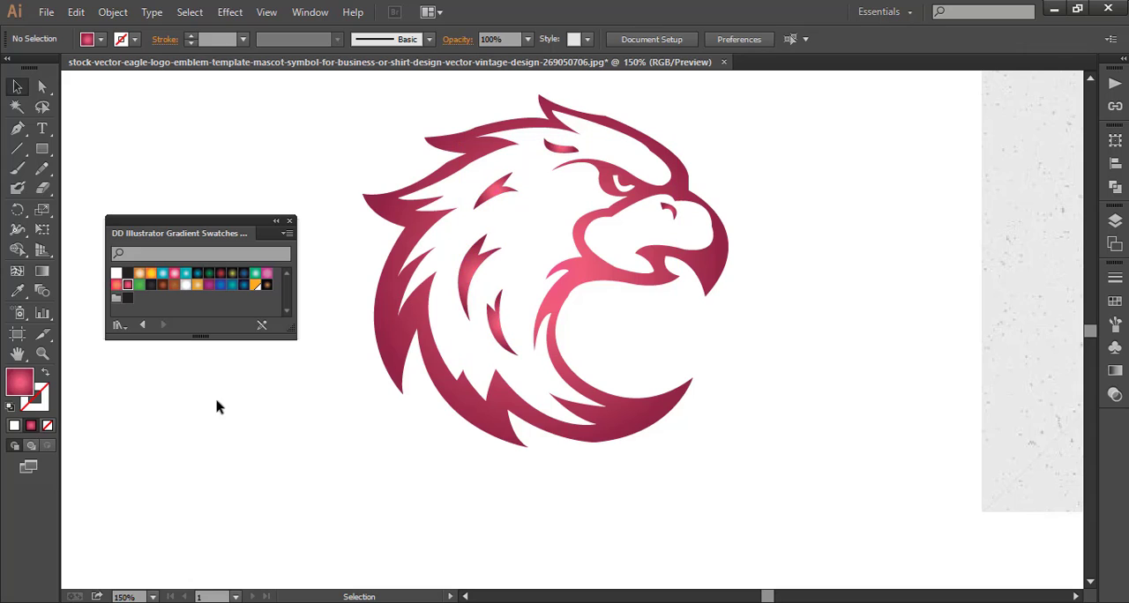
Stretch one gradient diagonally across all eagle paths with the Gradient tool, from below the neck feathers to beyond the forehead.
mouse_move(356, 130)
mouse_down()
mouse_move(691, 343)
mouse_move(746, 446)
mouse_up()
click(42, 271)
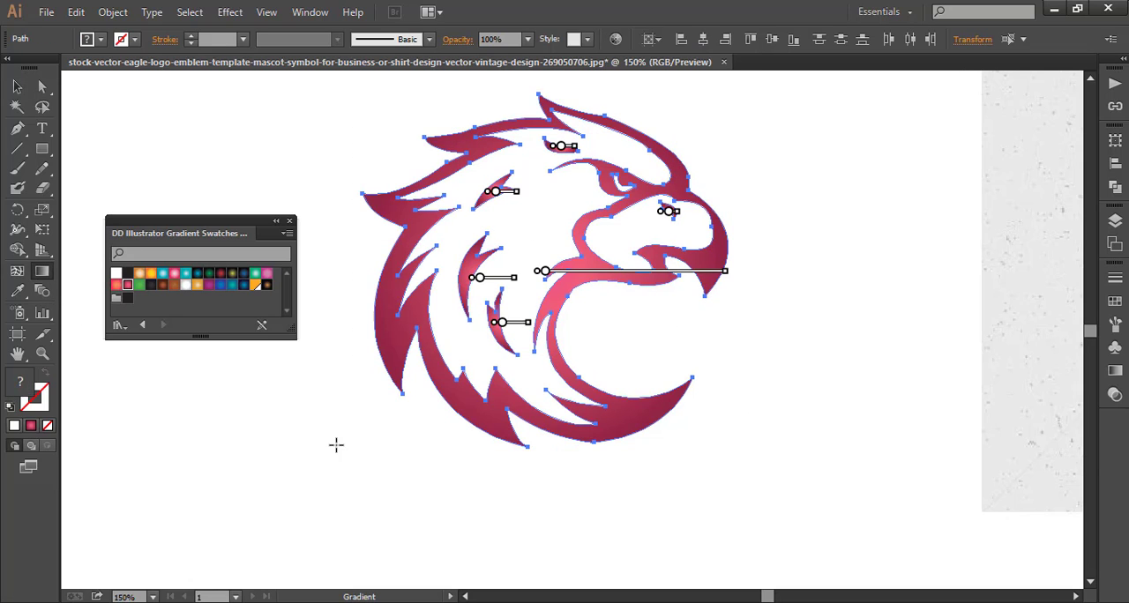
drag(337, 445, 759, 129)
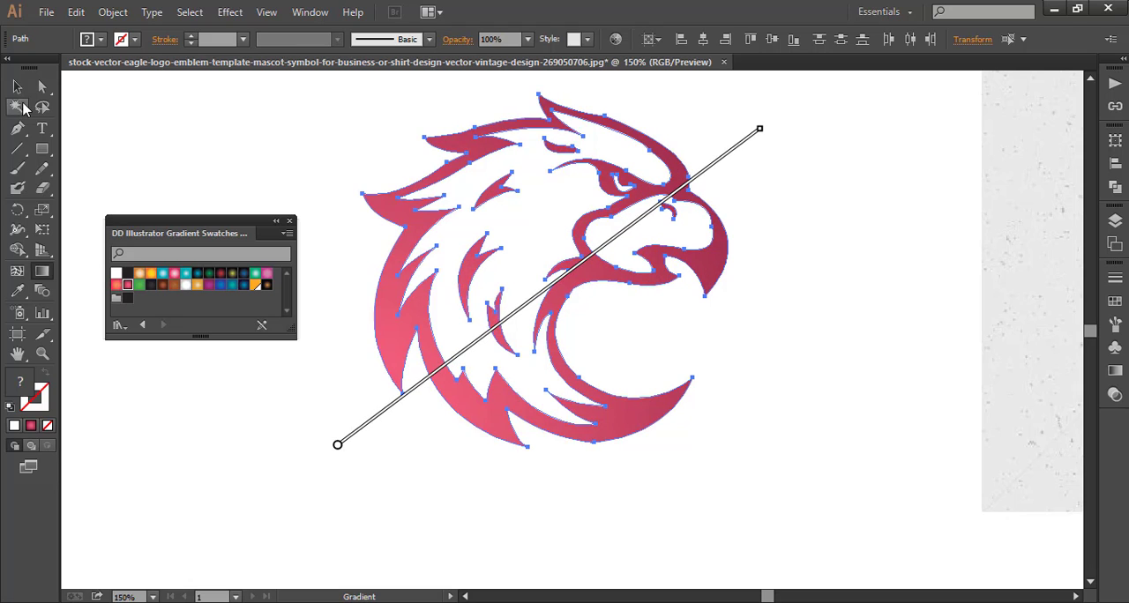
click(17, 86)
click(196, 138)
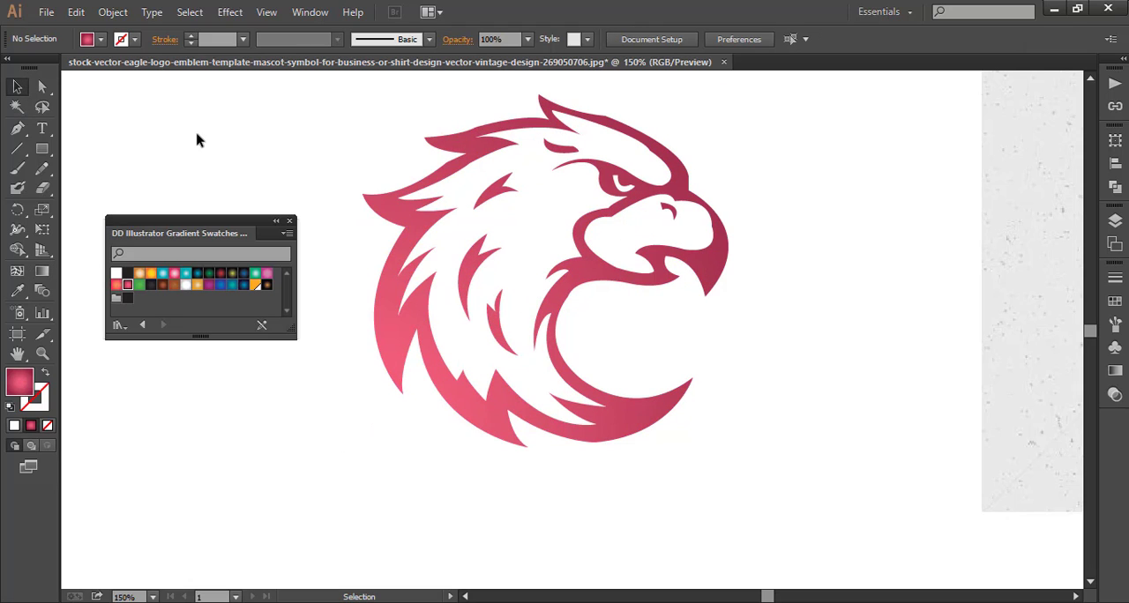
Close the gradient swatch library and delete the reference image beside the eagle.
click(289, 220)
click(1015, 355)
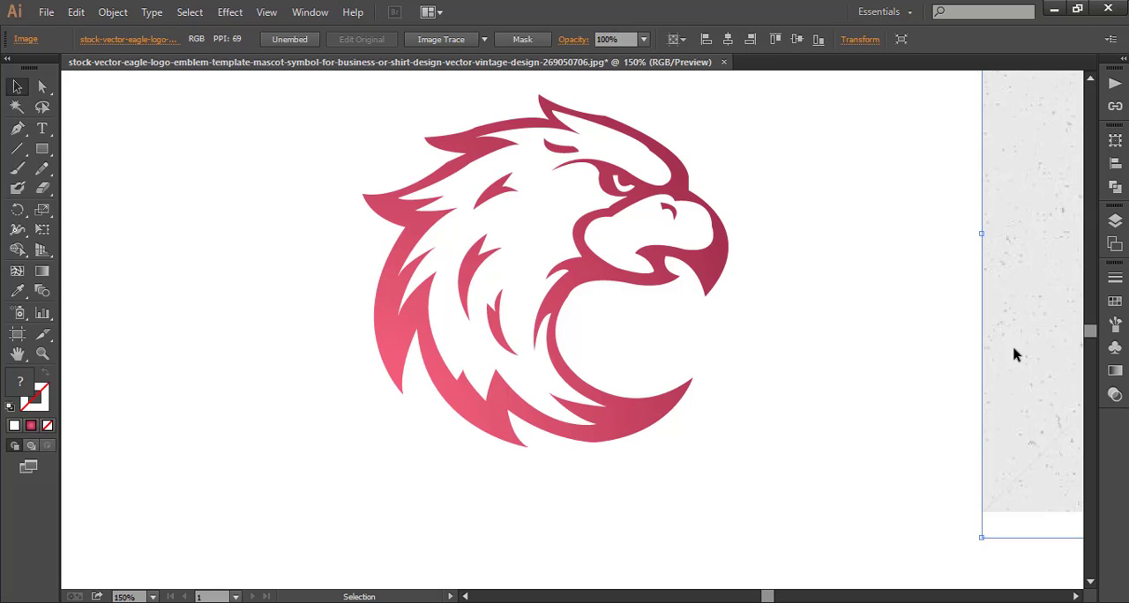
key(Delete)
Group all the eagle paths and move the group toward the left side of the canvas.
scroll(1008, 353, up, 1)
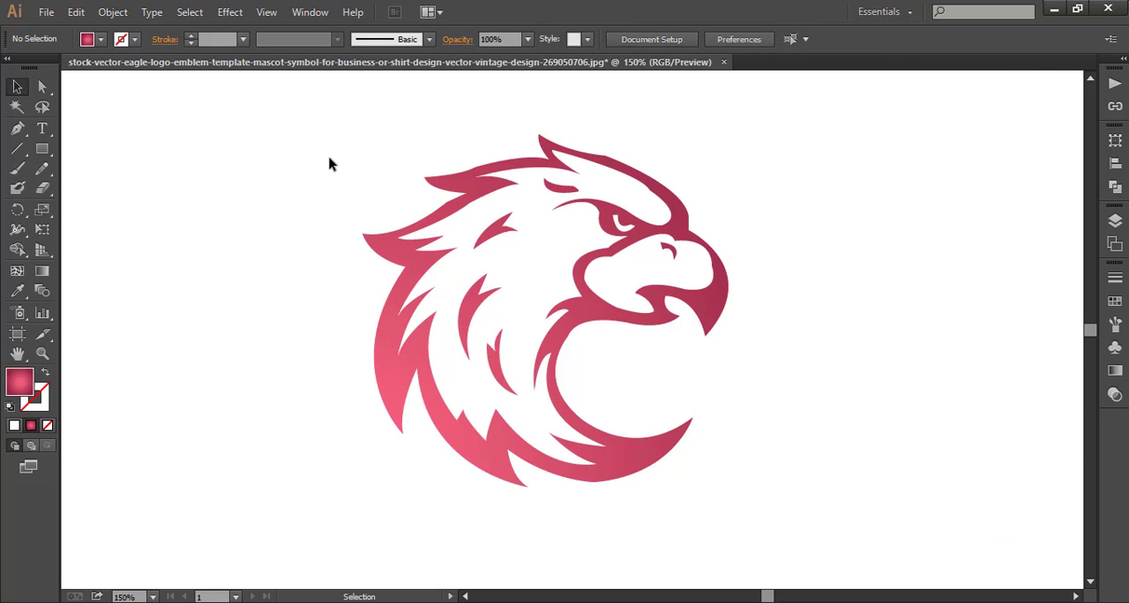
drag(348, 139, 738, 491)
right_click(542, 321)
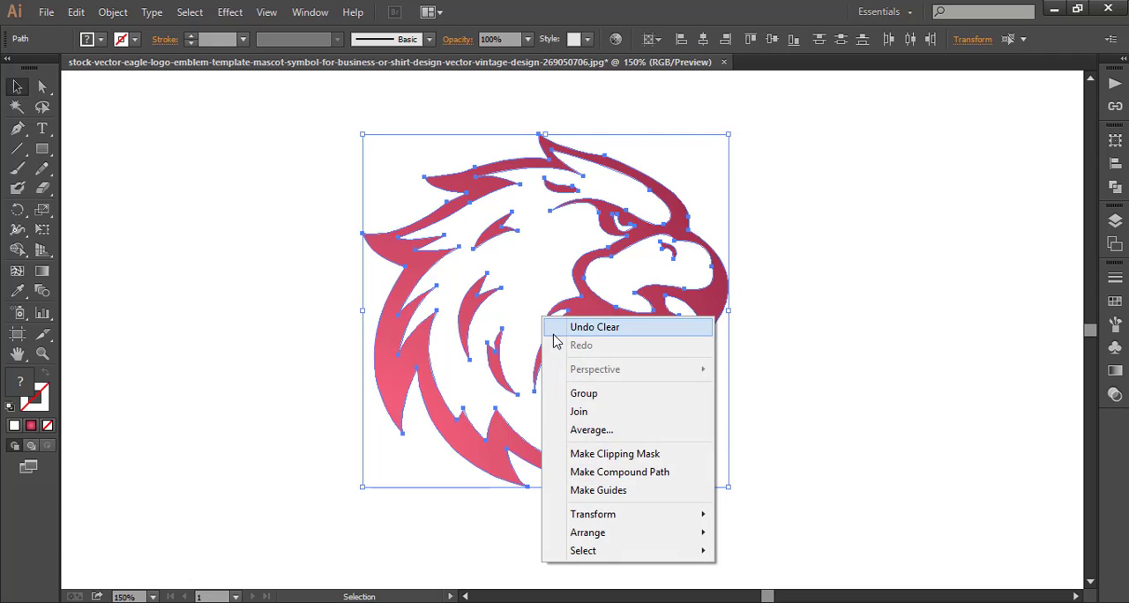
click(582, 398)
drag(413, 369, 198, 345)
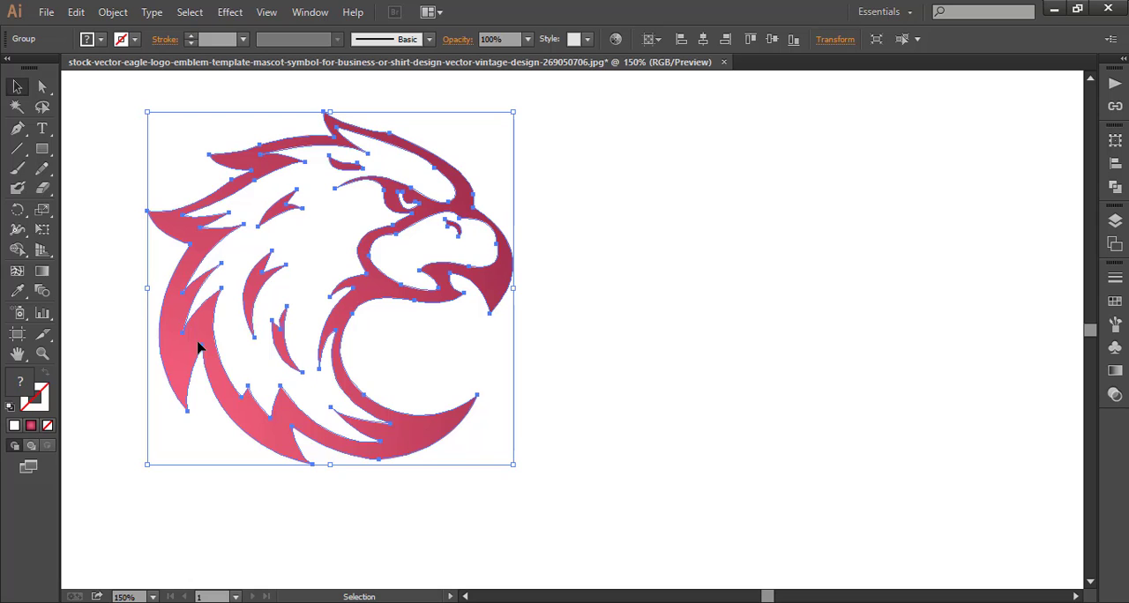
Duplicate the eagle group and place the copy to the right of the original.
key(ctrl+c)
key(ctrl+v)
drag(649, 256, 804, 232)
Offset the paths of the eagle copy by 10 px with Miter joins and a miter limit of 4.
click(113, 12)
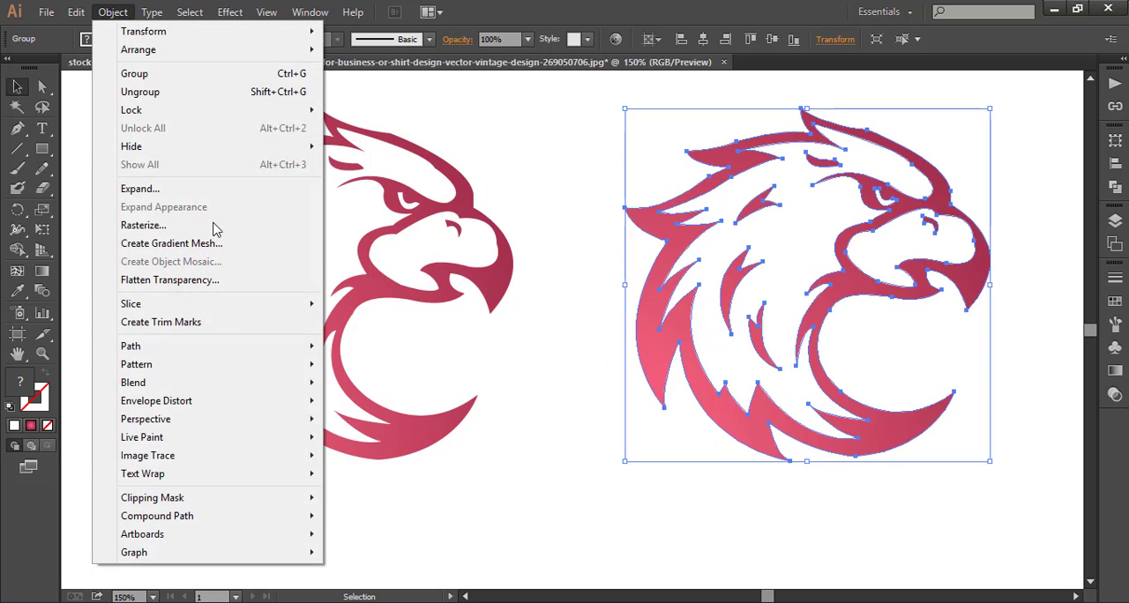
mouse_move(248, 349)
click(375, 407)
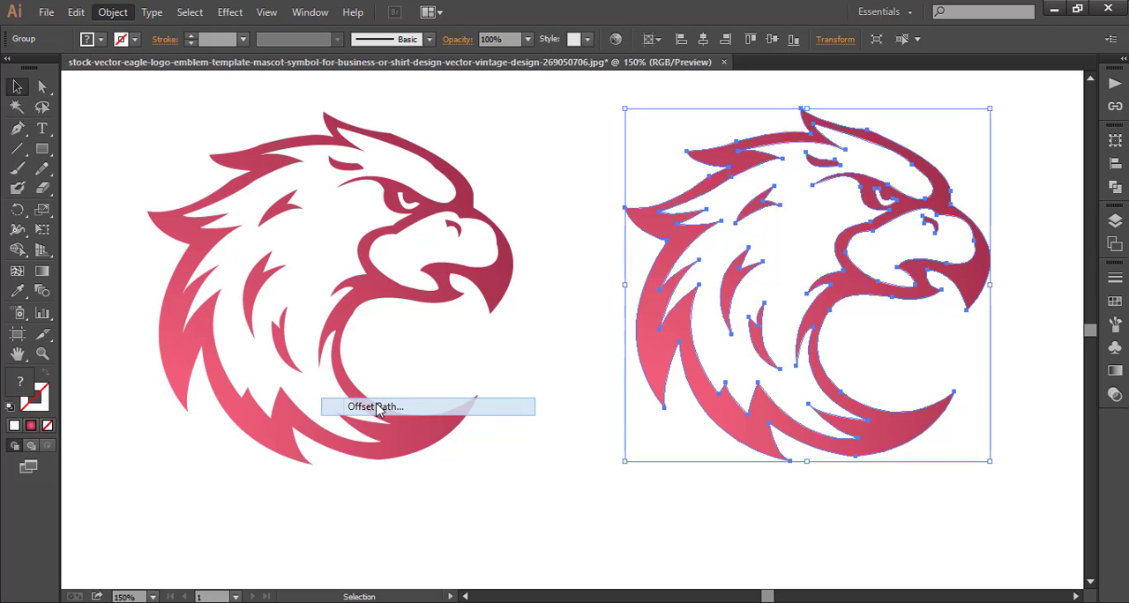
click(833, 439)
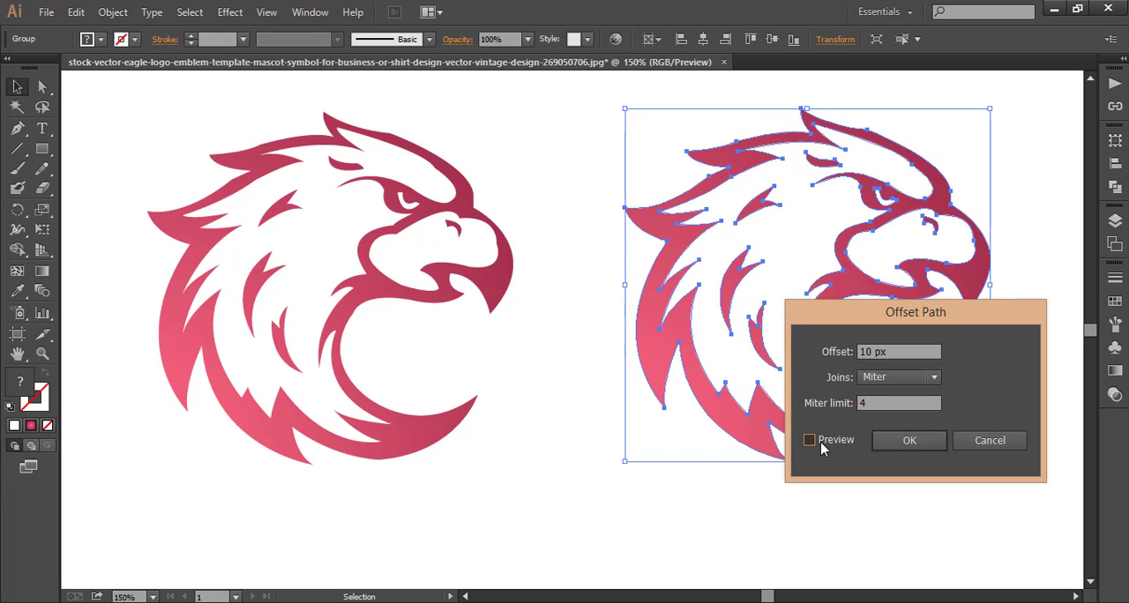
click(882, 377)
click(888, 409)
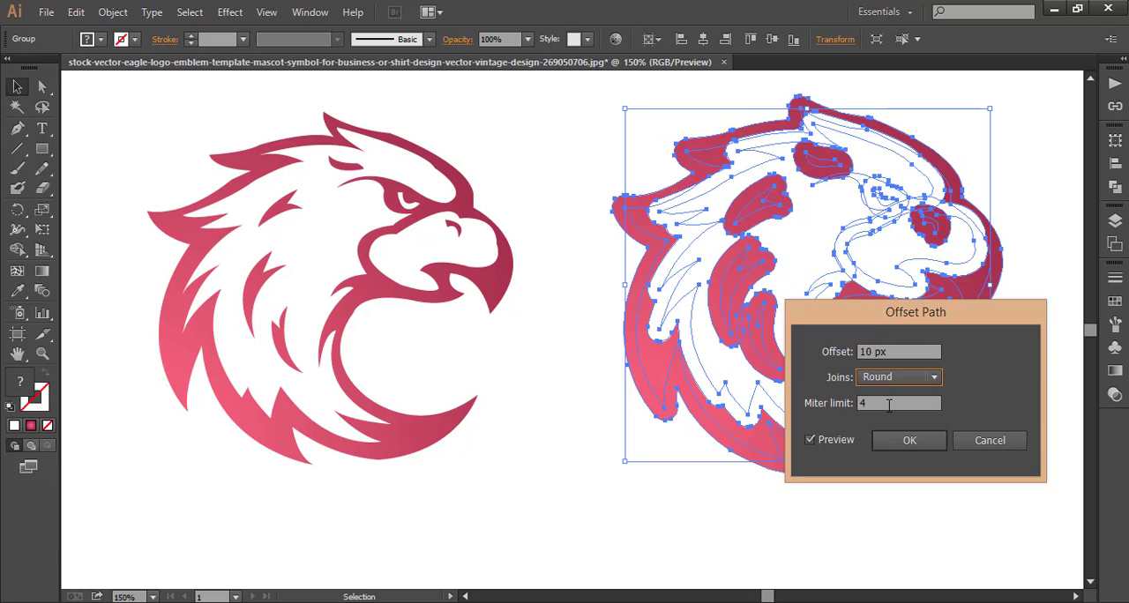
click(887, 378)
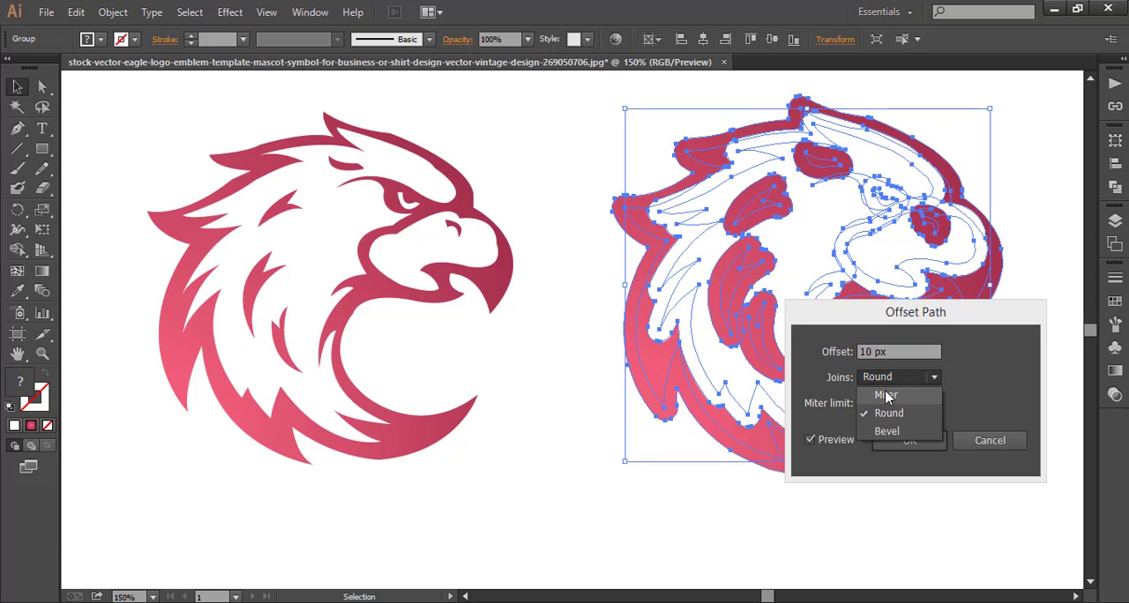
click(886, 394)
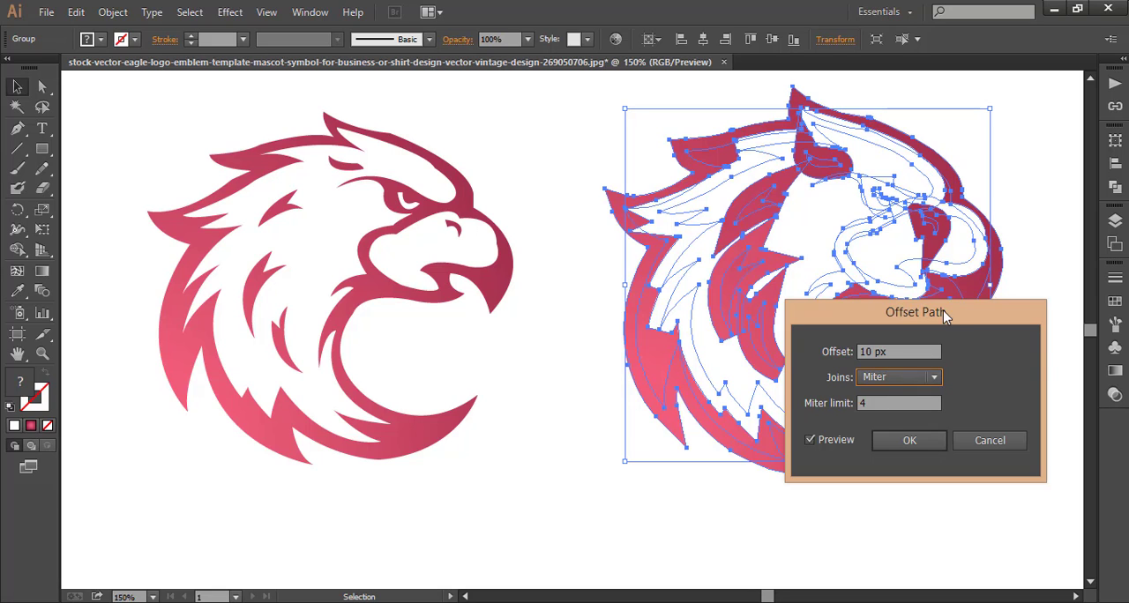
drag(943, 312, 951, 377)
click(918, 504)
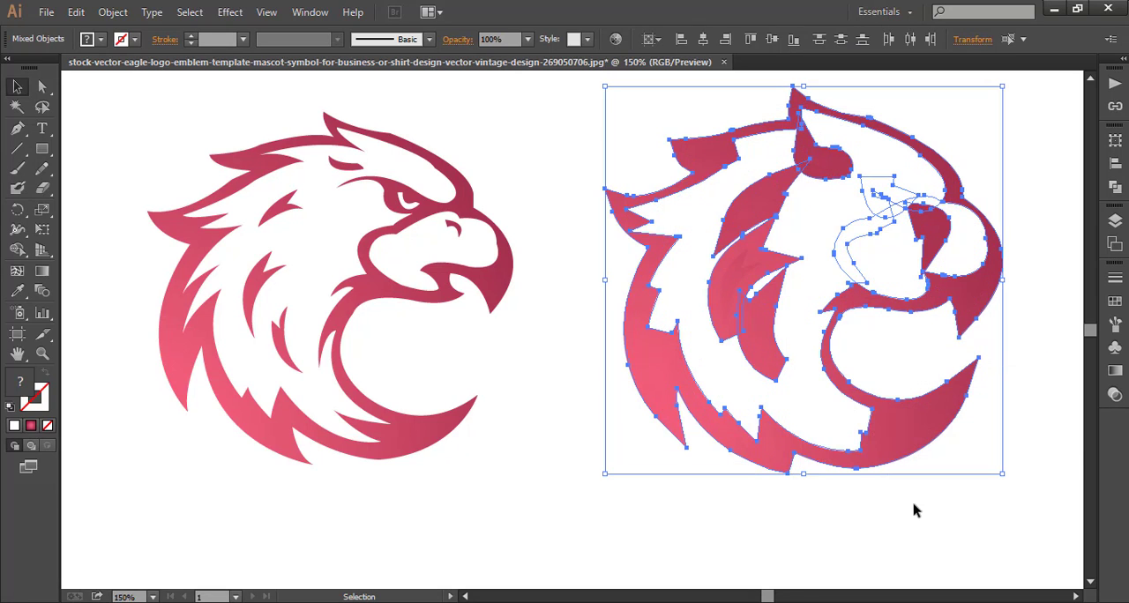
Unite the offset shapes of the eagle copy into a single silhouette with Pathfinder.
click(1115, 186)
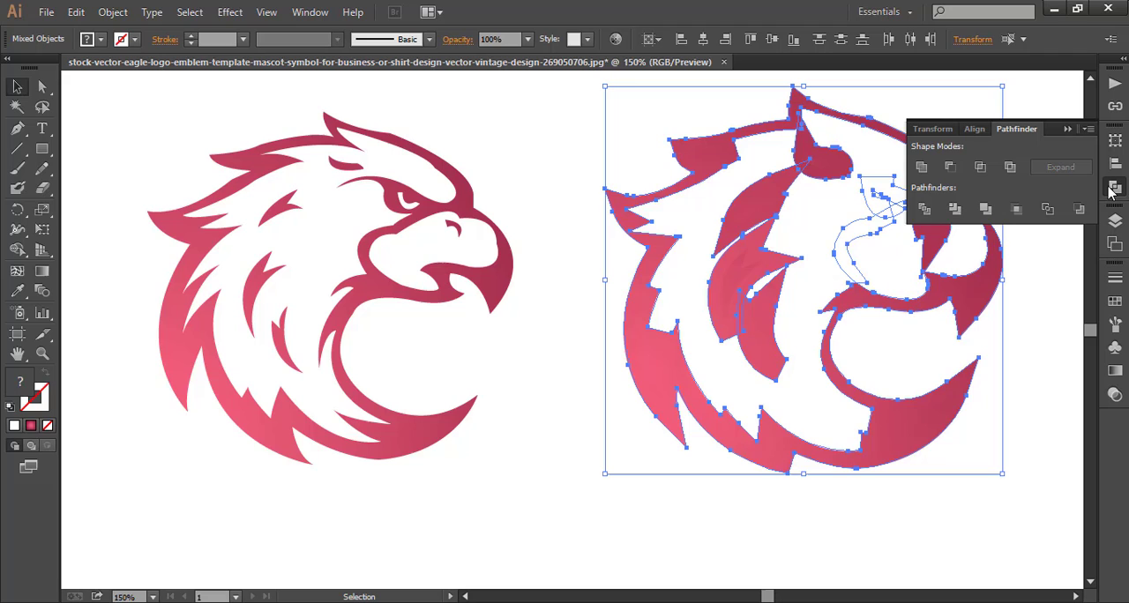
click(922, 166)
click(580, 173)
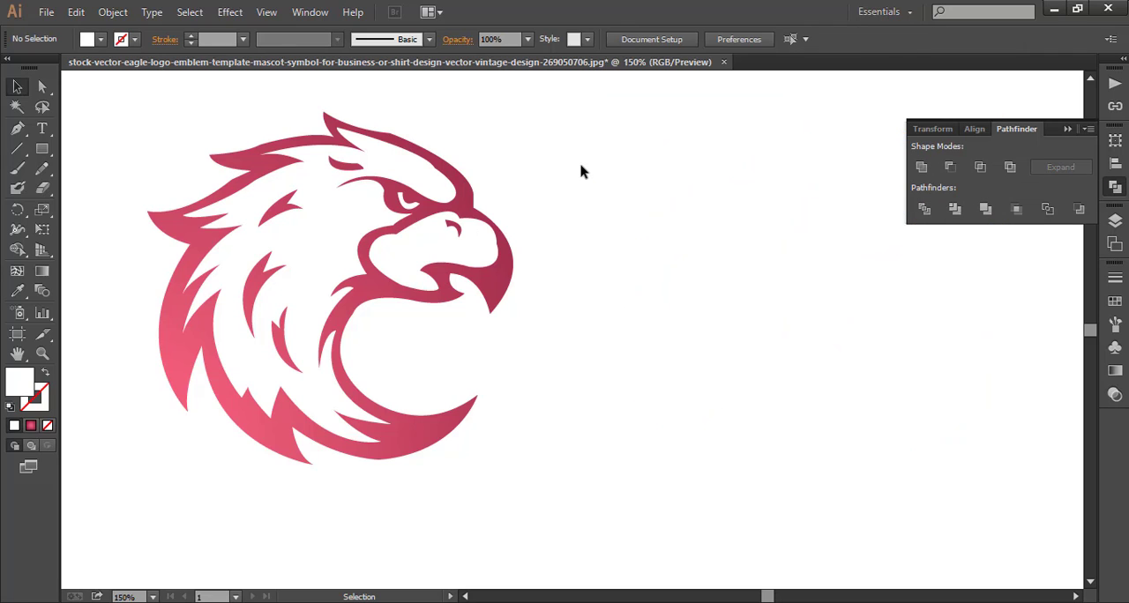
click(676, 220)
click(921, 167)
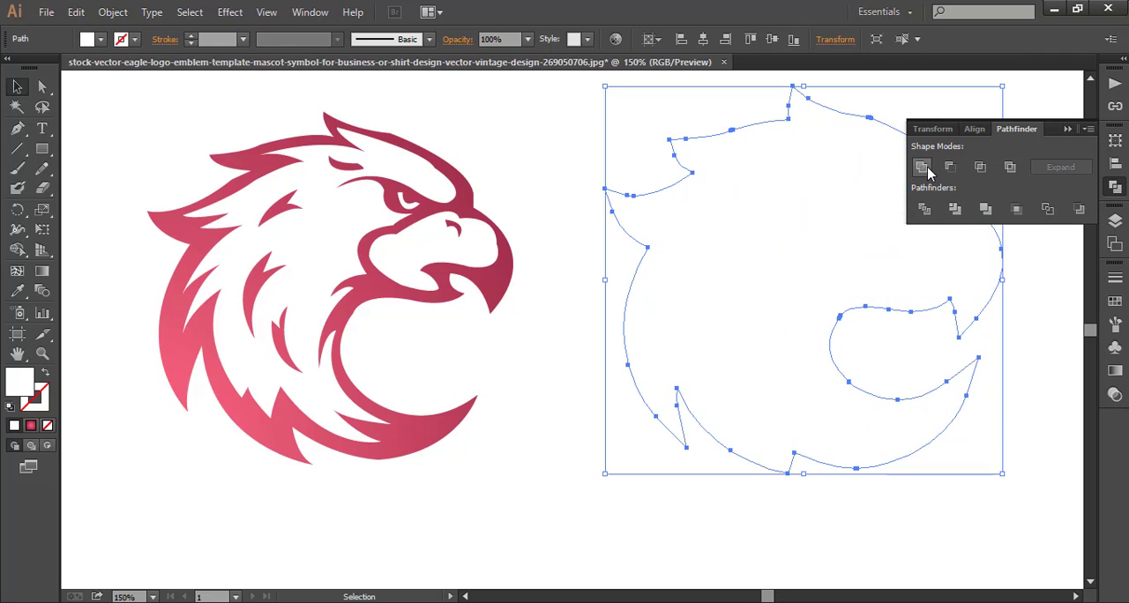
click(645, 494)
Fill the united eagle silhouette with the dark radial gradient swatch.
click(715, 379)
click(100, 39)
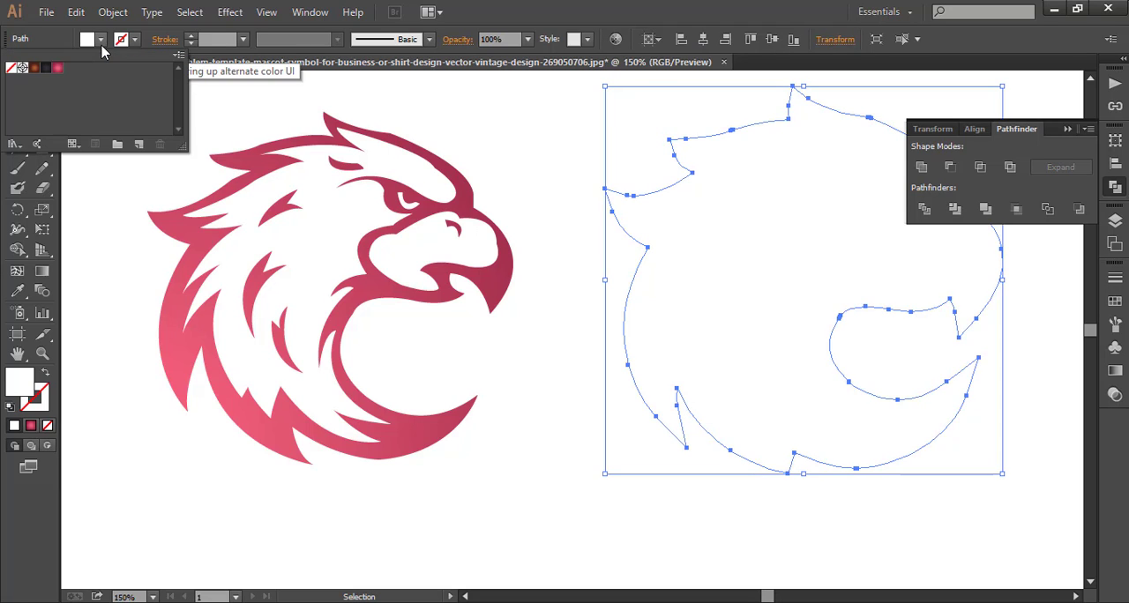
click(46, 67)
click(403, 108)
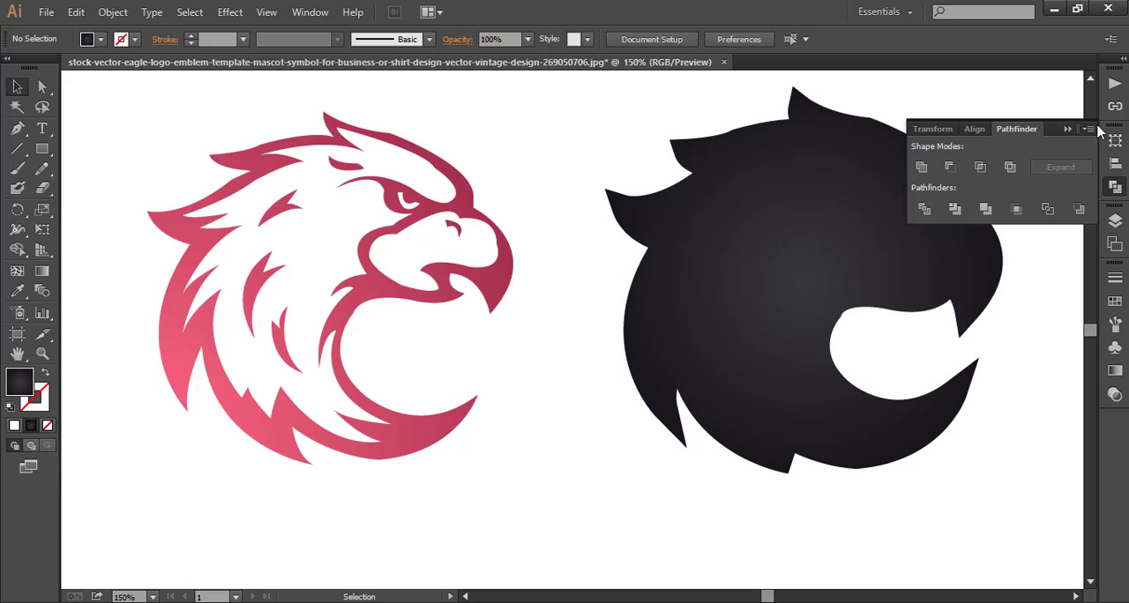
click(1068, 129)
Bring the pink eagle group to the front and move the dark silhouette behind it as an outline.
right_click(483, 225)
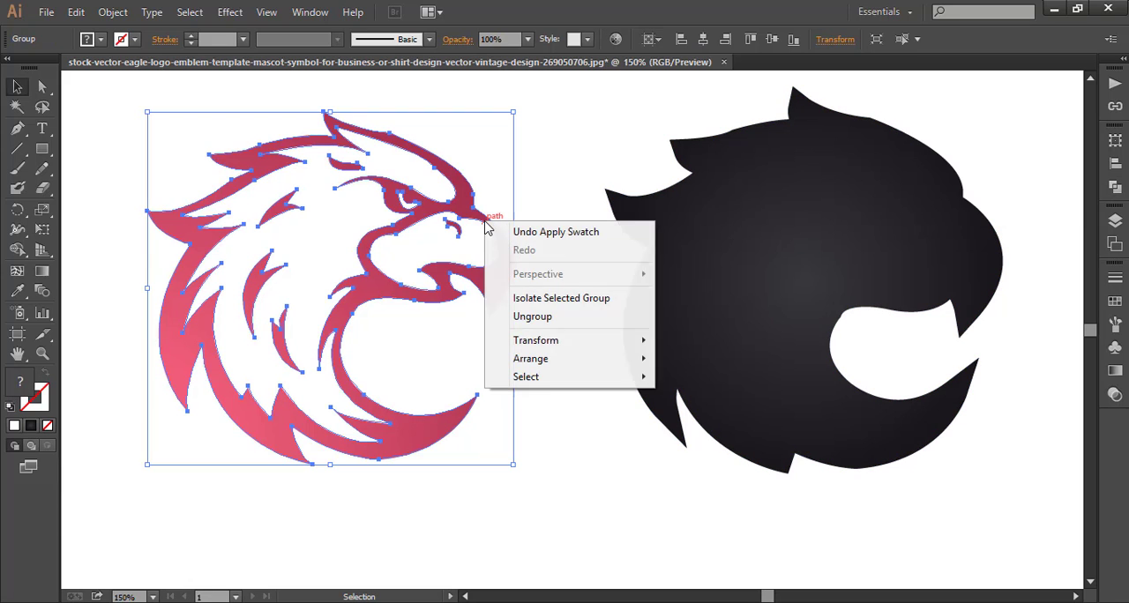
mouse_move(597, 362)
click(675, 364)
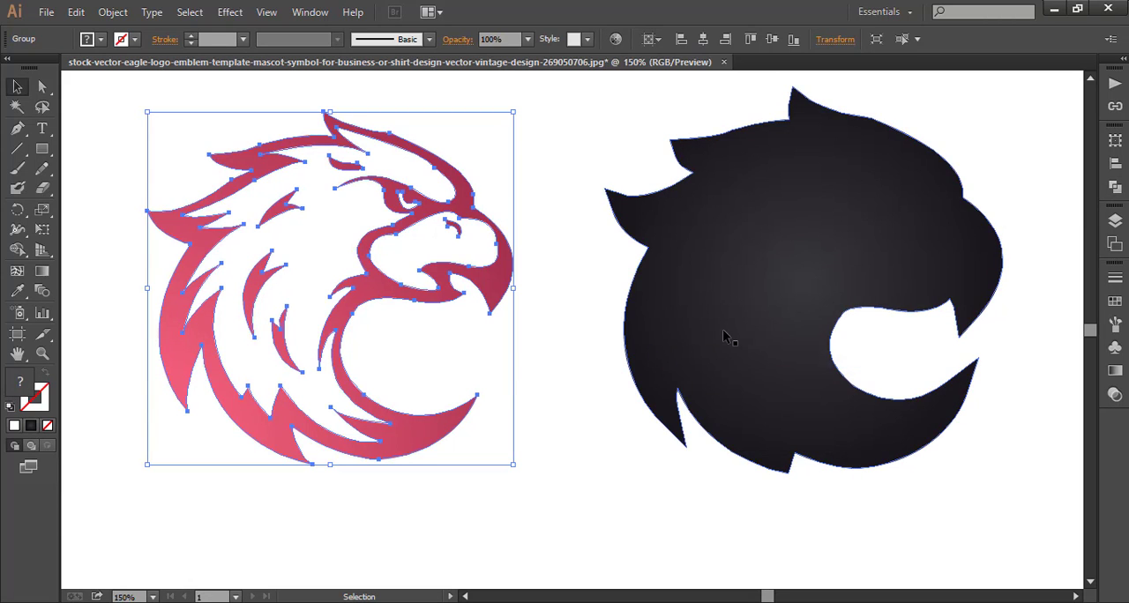
drag(724, 335, 250, 342)
click(641, 337)
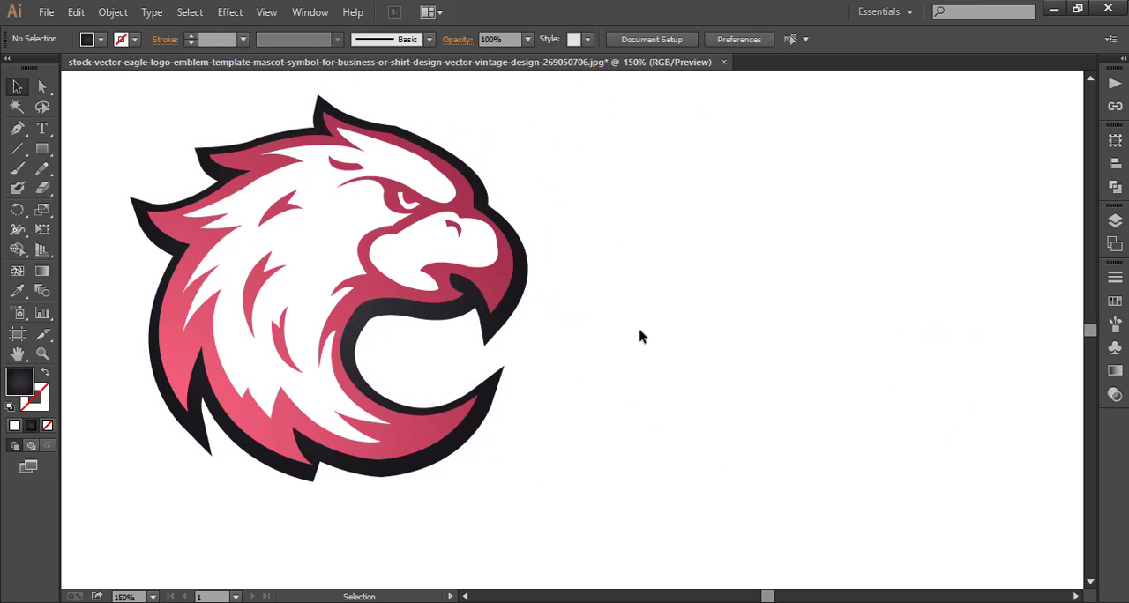
Align the eagle and its dark silhouette on their horizontal centers, and nudge the eagle group slightly down.
drag(209, 198, 318, 280)
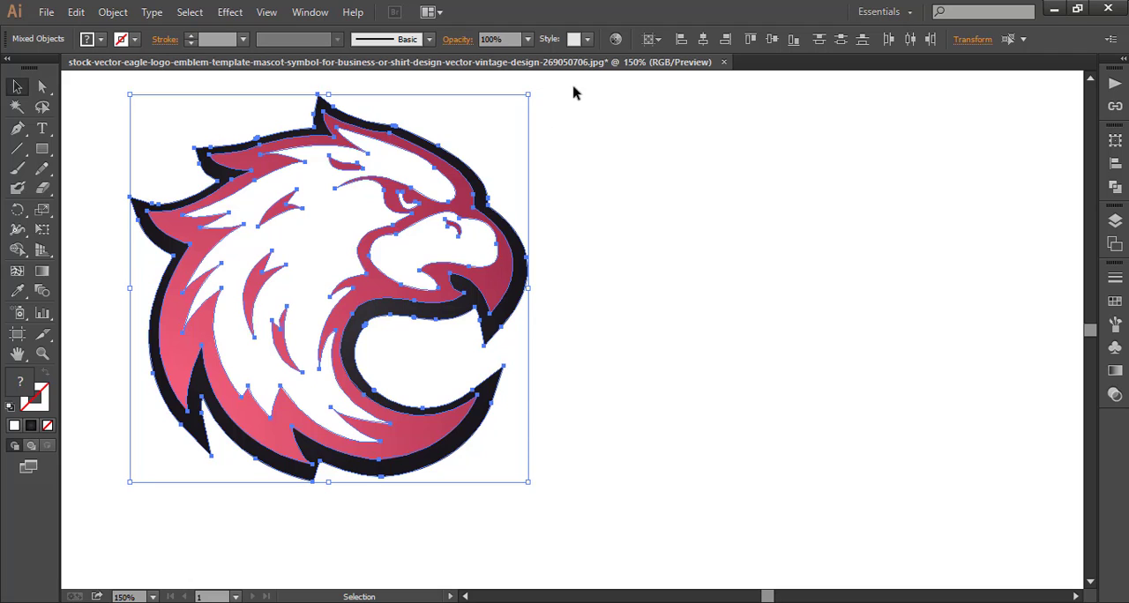
click(703, 38)
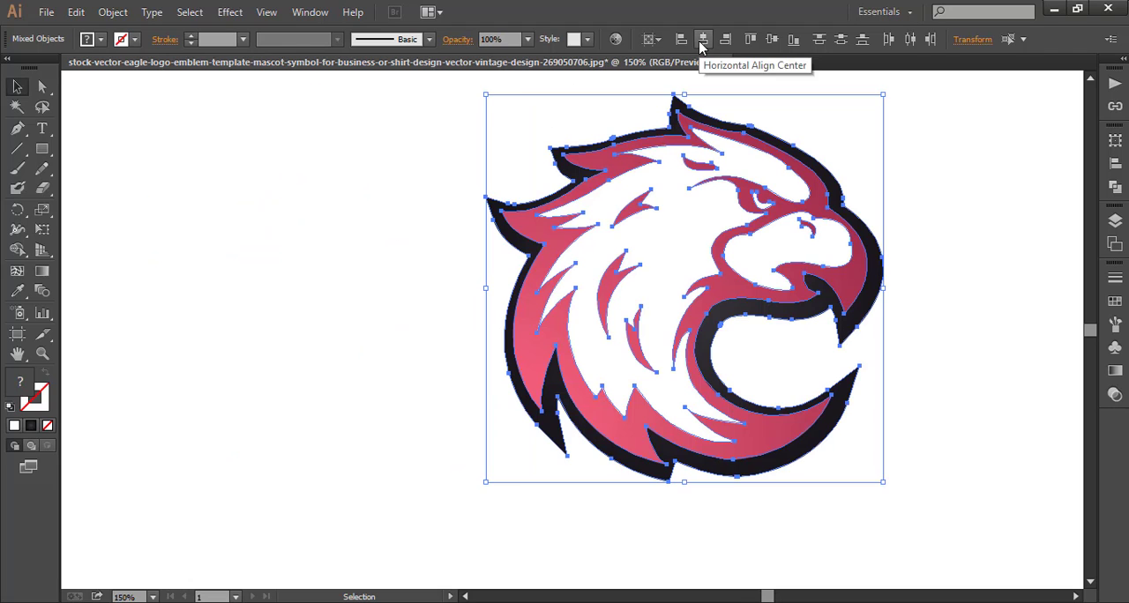
click(328, 238)
click(612, 293)
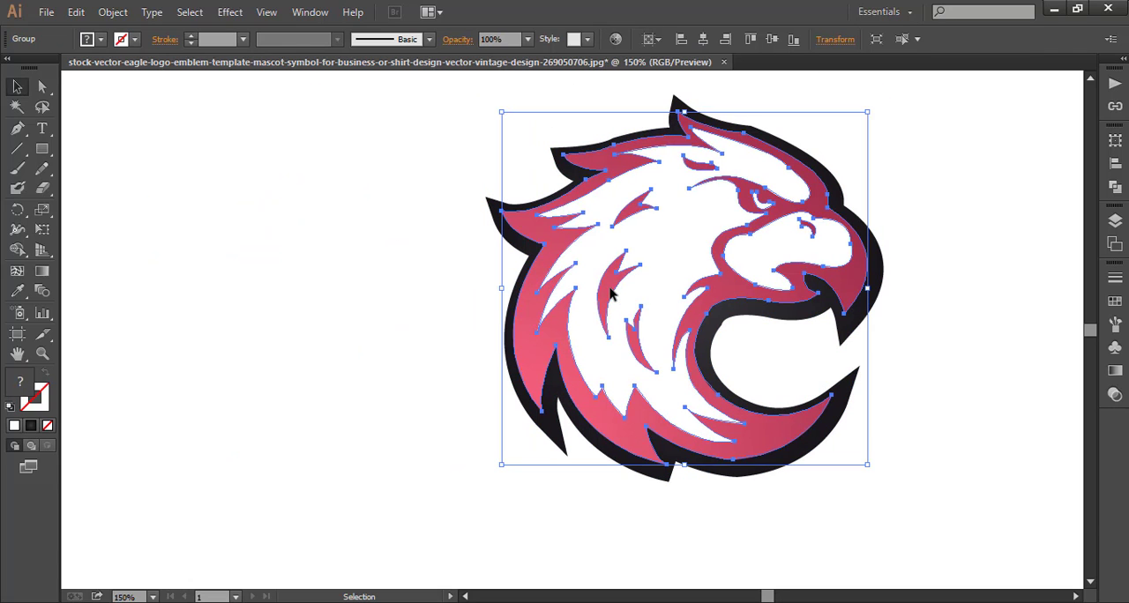
key(Down)
key(Down)
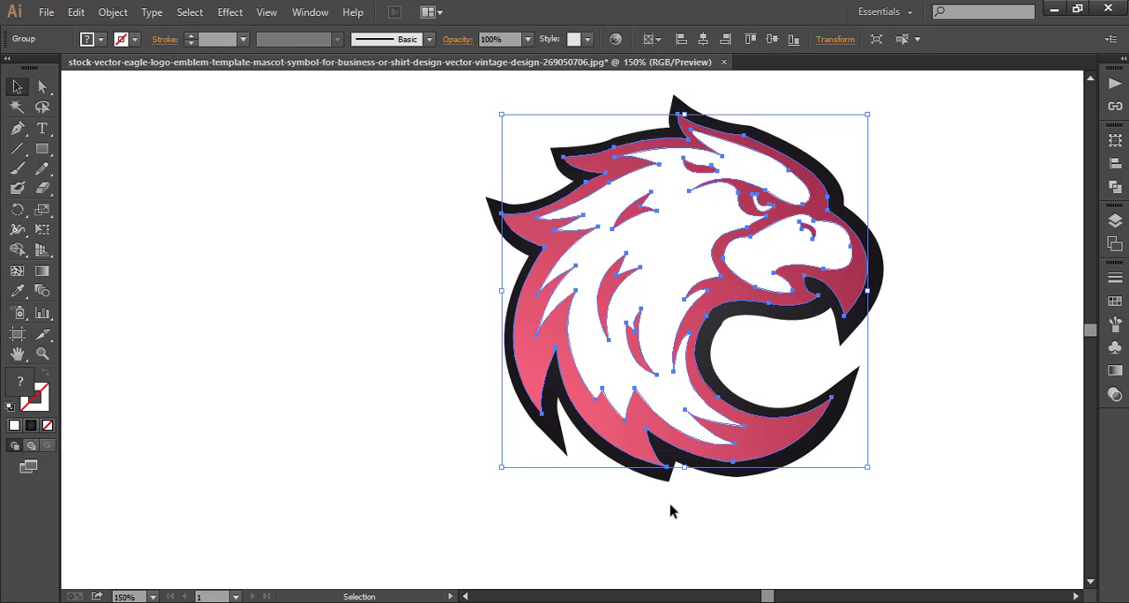
click(670, 512)
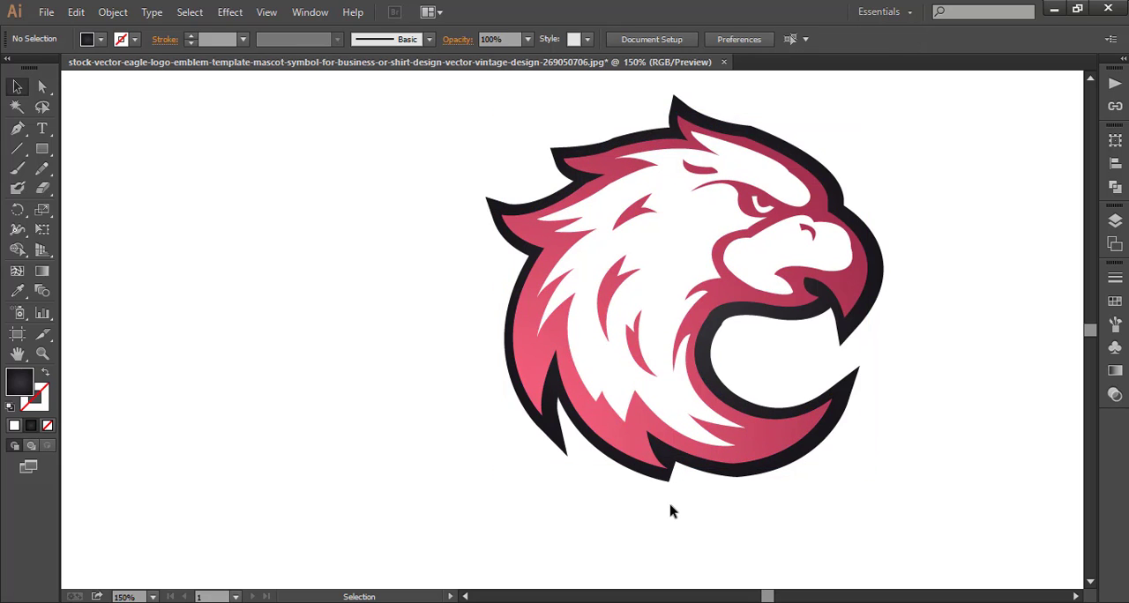
Delete the dark silhouette and place a new copy of the eagle group to the right of the original.
click(563, 449)
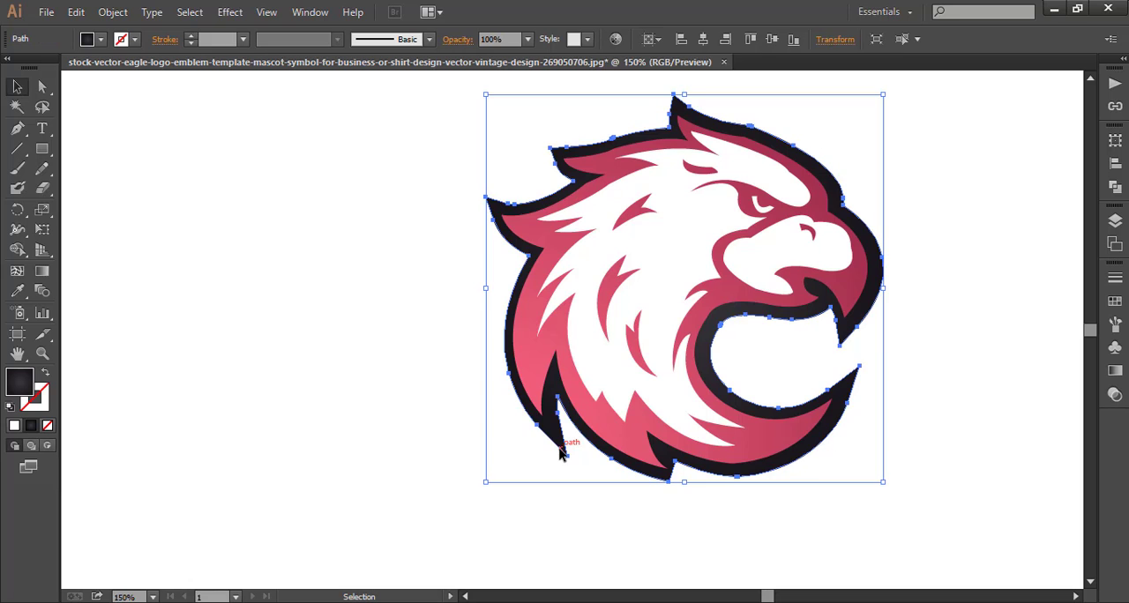
key(Delete)
drag(641, 362, 711, 386)
Offset the paths of the eagle copy by 5 px with Round joins and a miter limit of 4.
click(101, 15)
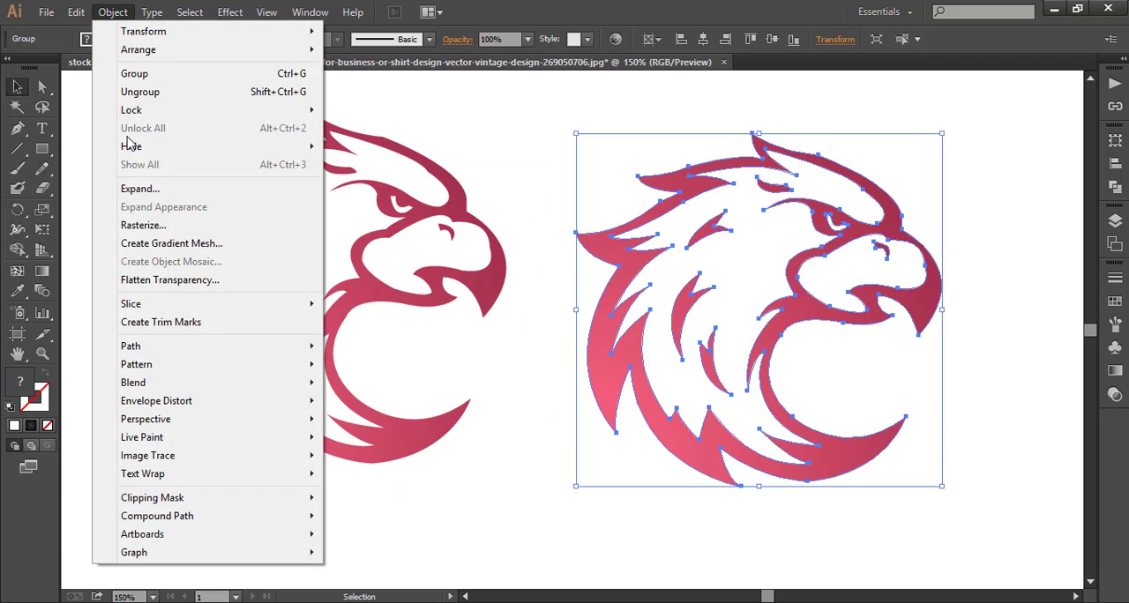
mouse_move(305, 348)
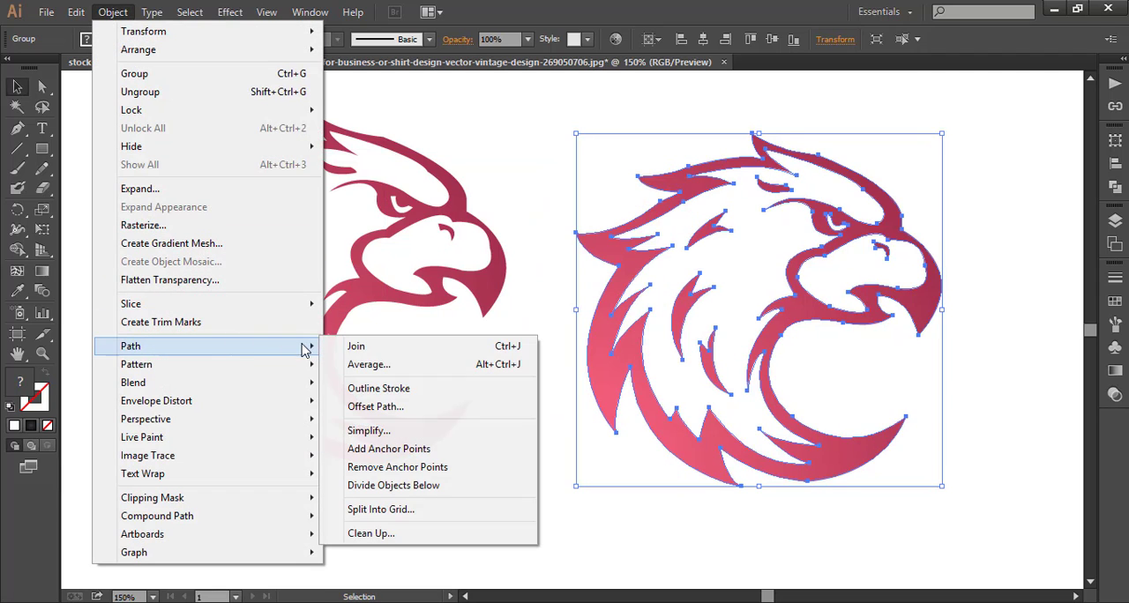
click(362, 405)
click(886, 438)
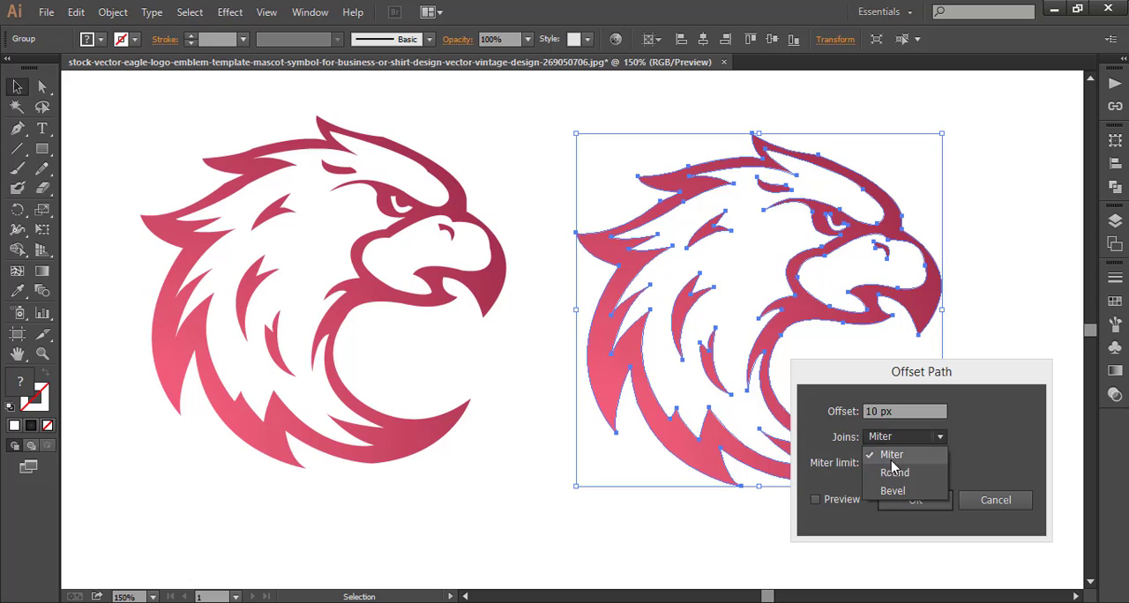
click(894, 472)
double_click(867, 411)
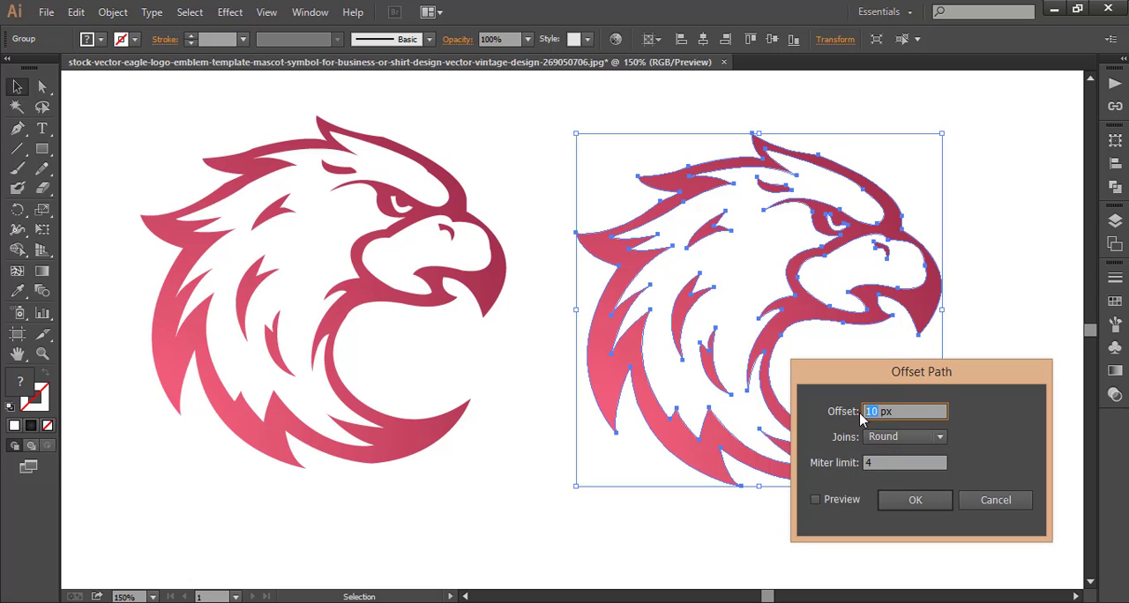
click(843, 500)
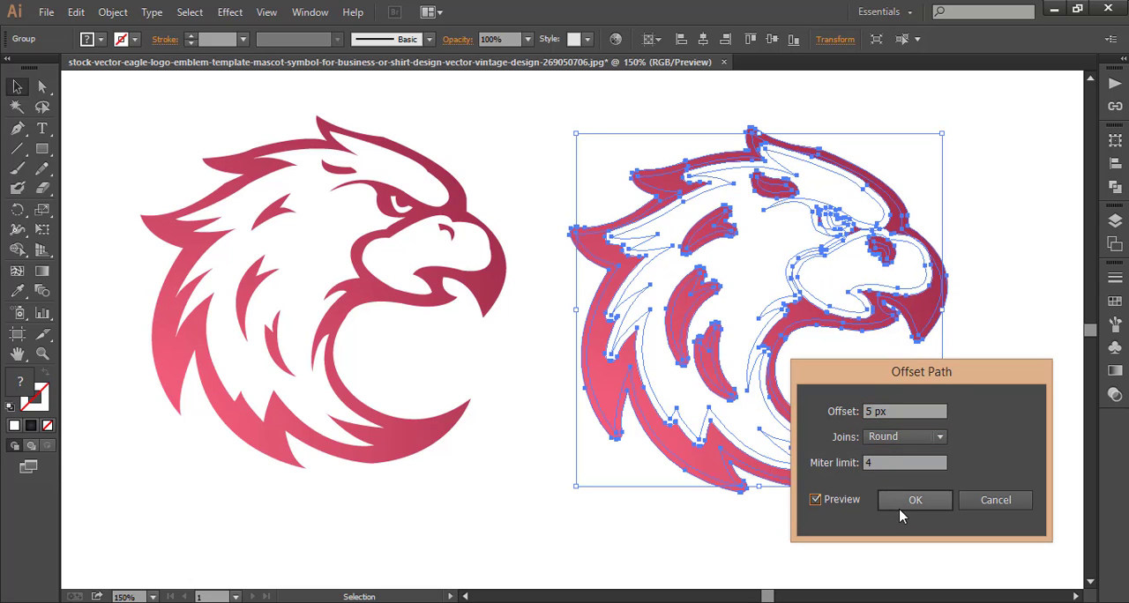
click(916, 500)
click(836, 536)
Unite all the offset paths of the right eagle copy into one silhouette with Pathfinder.
drag(617, 156, 893, 472)
click(1114, 187)
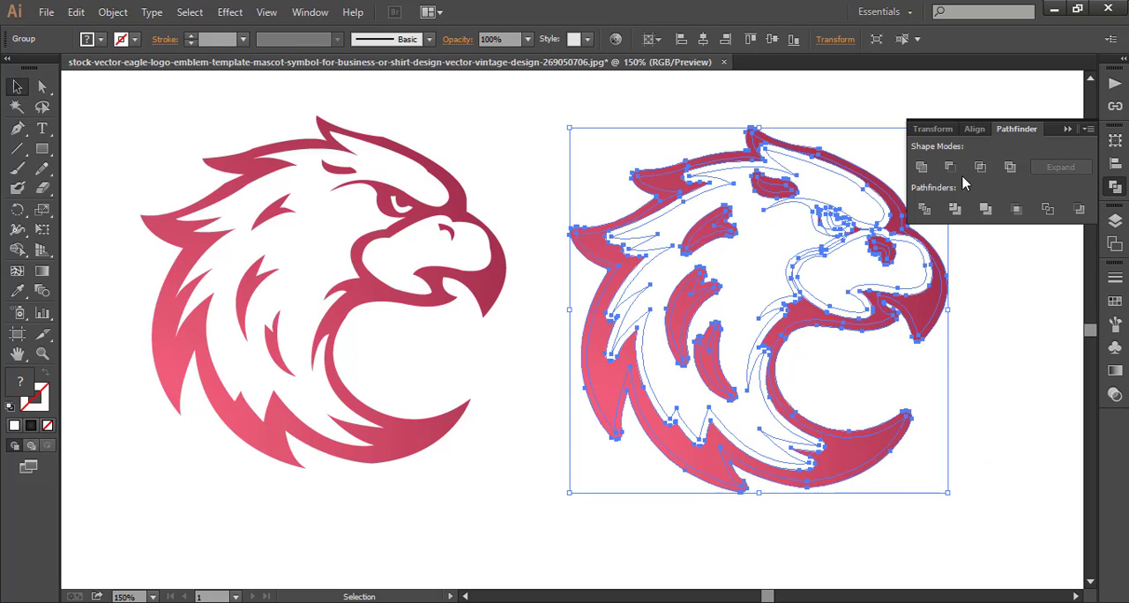
click(921, 166)
click(1019, 295)
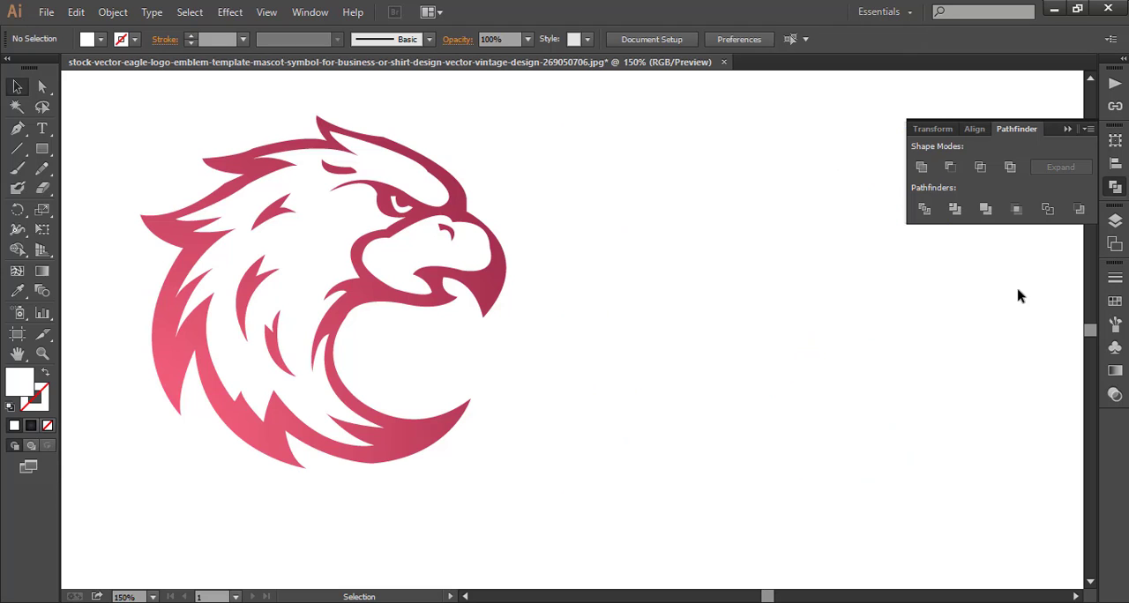
Move the white silhouette over the original eagle and bring the eagle group to the front.
click(720, 316)
drag(720, 316, 371, 295)
click(660, 321)
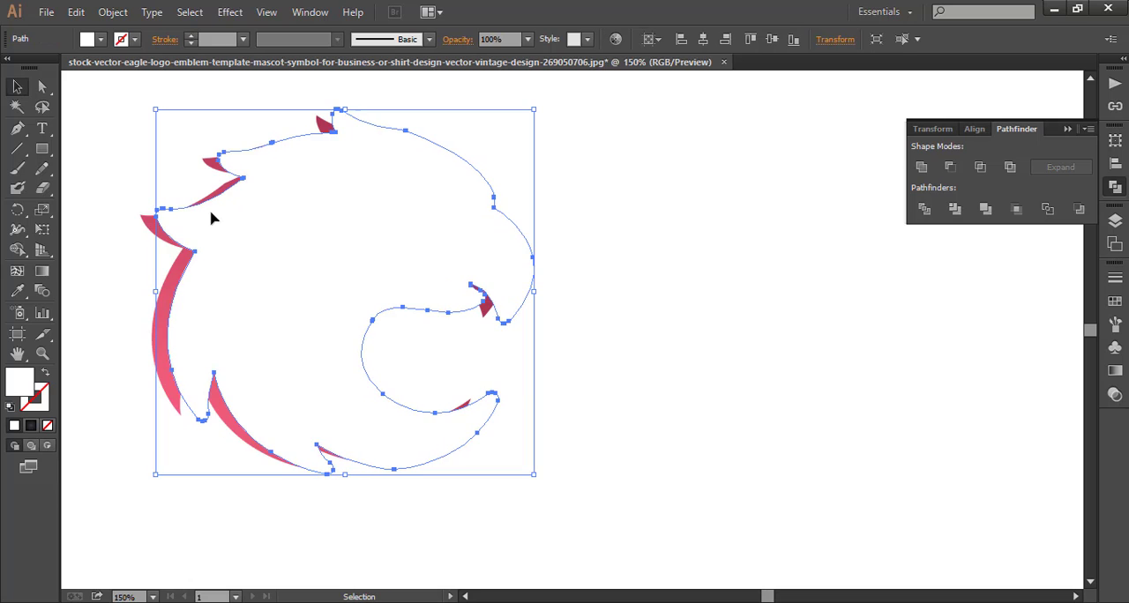
right_click(153, 231)
mouse_move(265, 368)
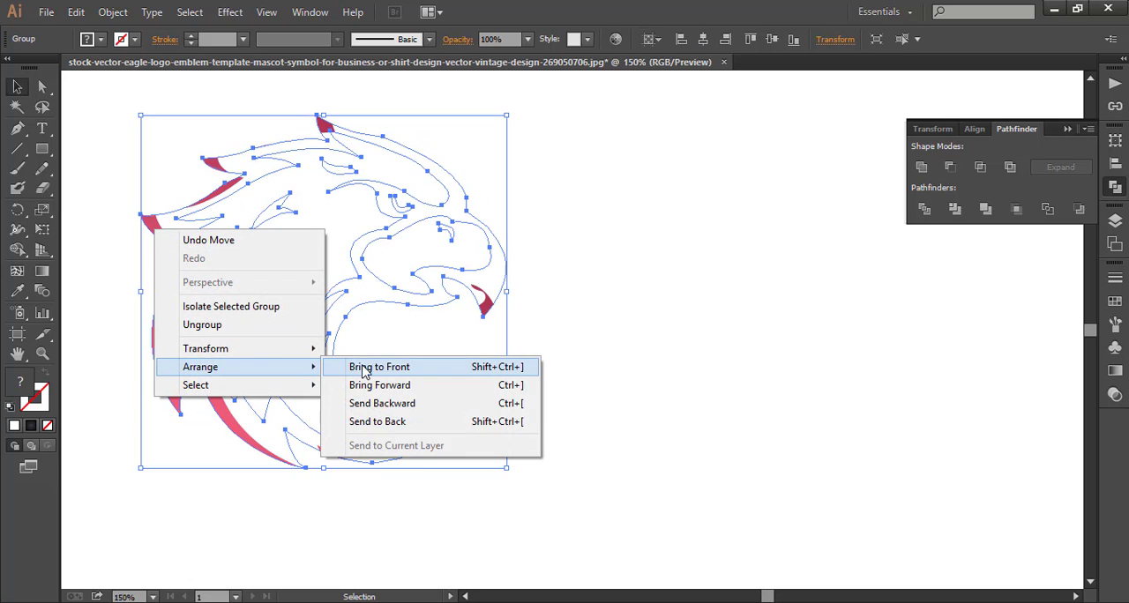
click(365, 368)
click(620, 376)
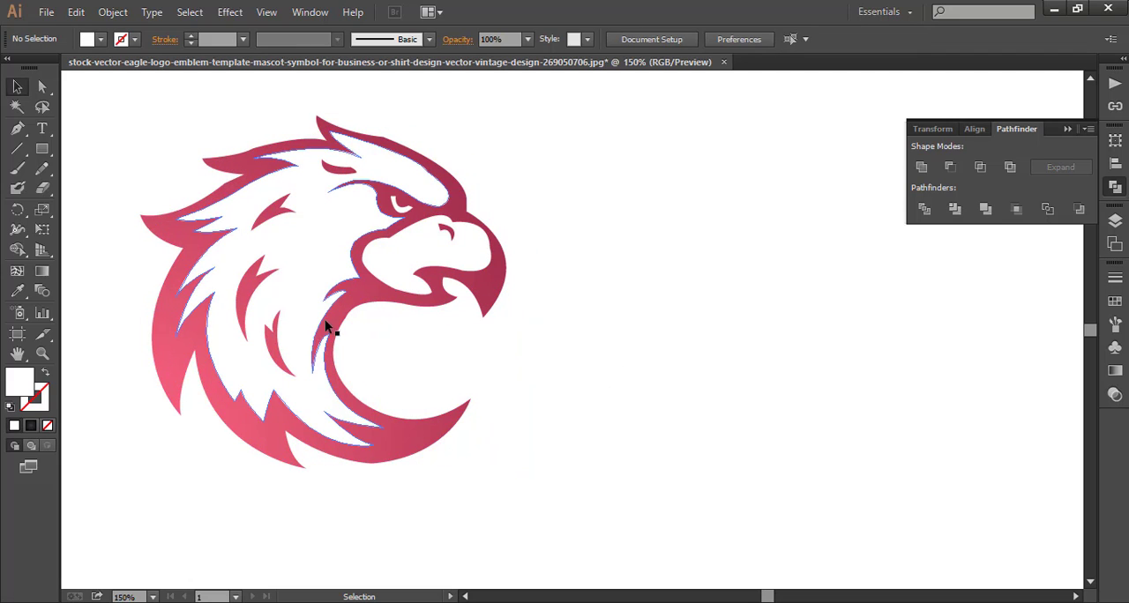
Fill the silhouette behind the eagle with the dark gradient swatch.
click(366, 353)
click(101, 40)
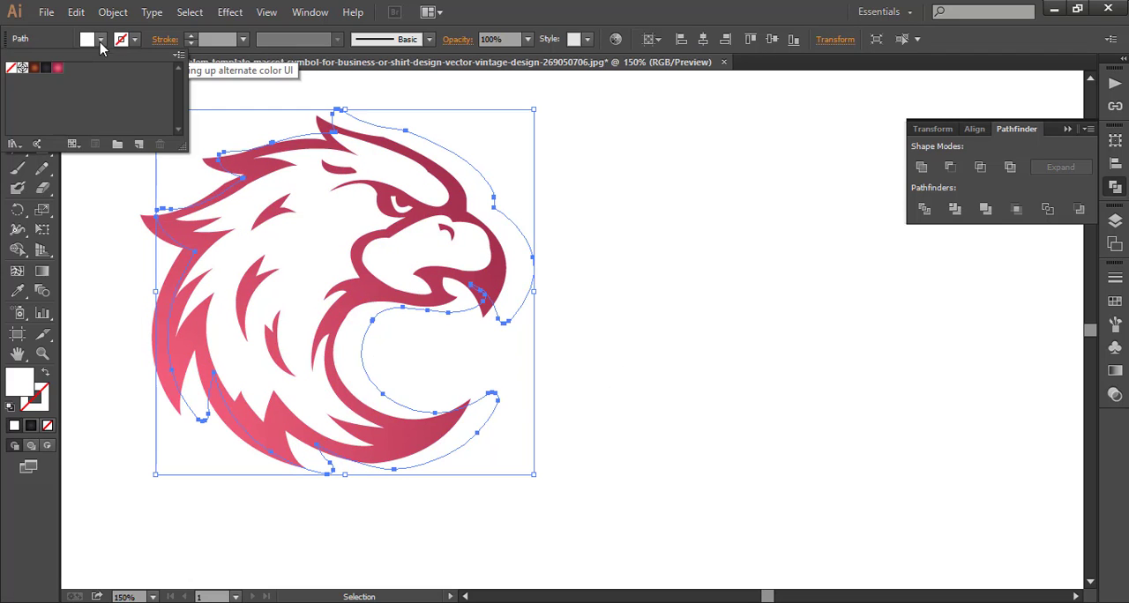
click(50, 69)
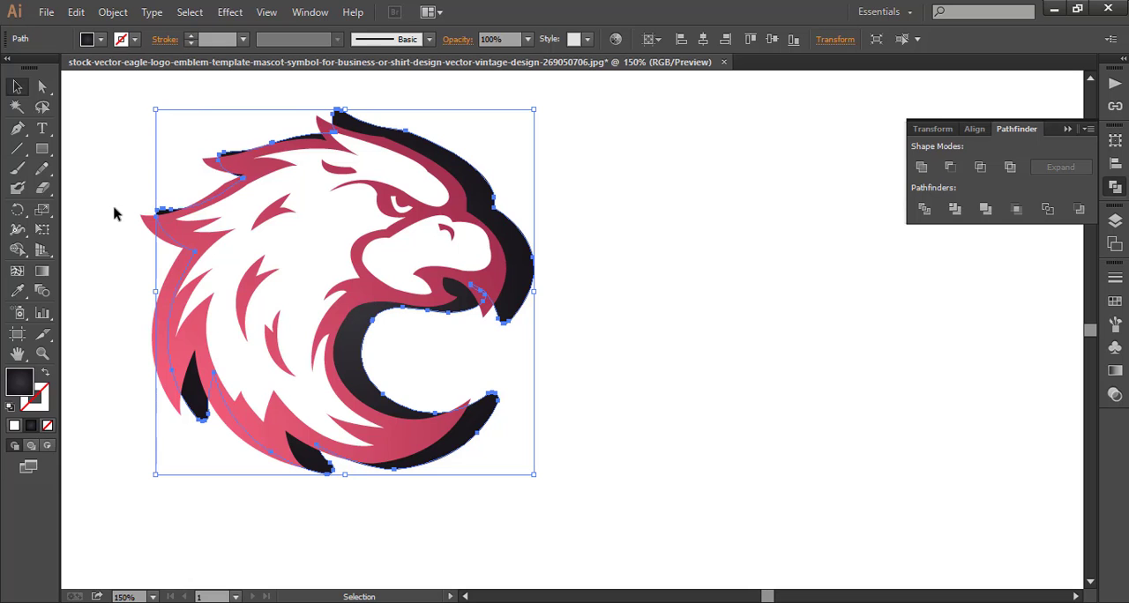
Move the eagle group onto the silhouette and nudge it slightly up to even out the border around it.
drag(254, 260, 275, 262)
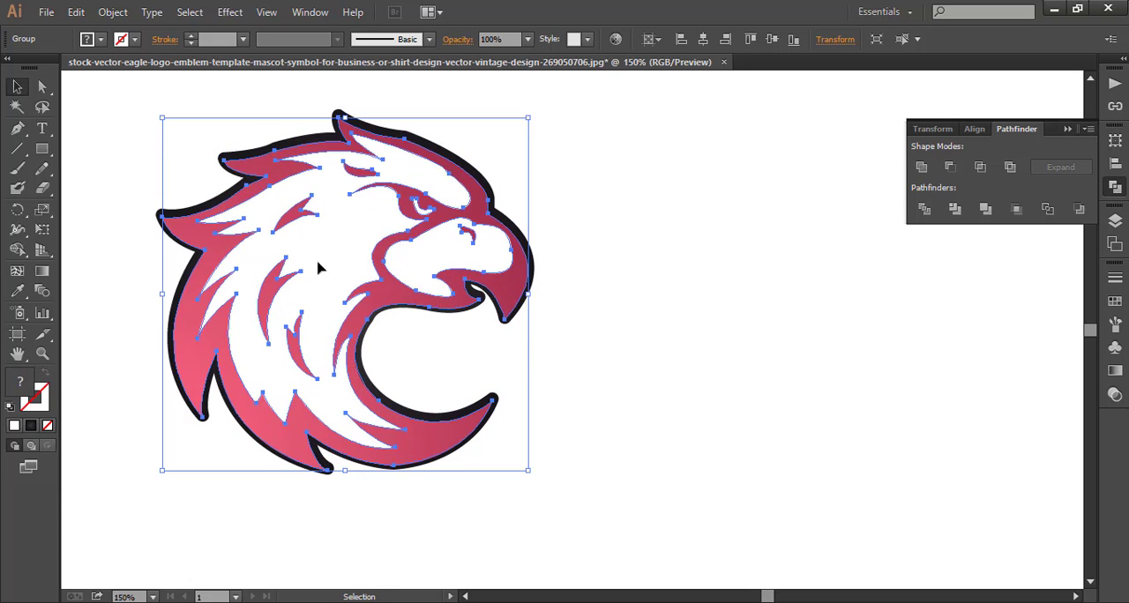
click(678, 359)
click(239, 355)
key(Up)
key(Up)
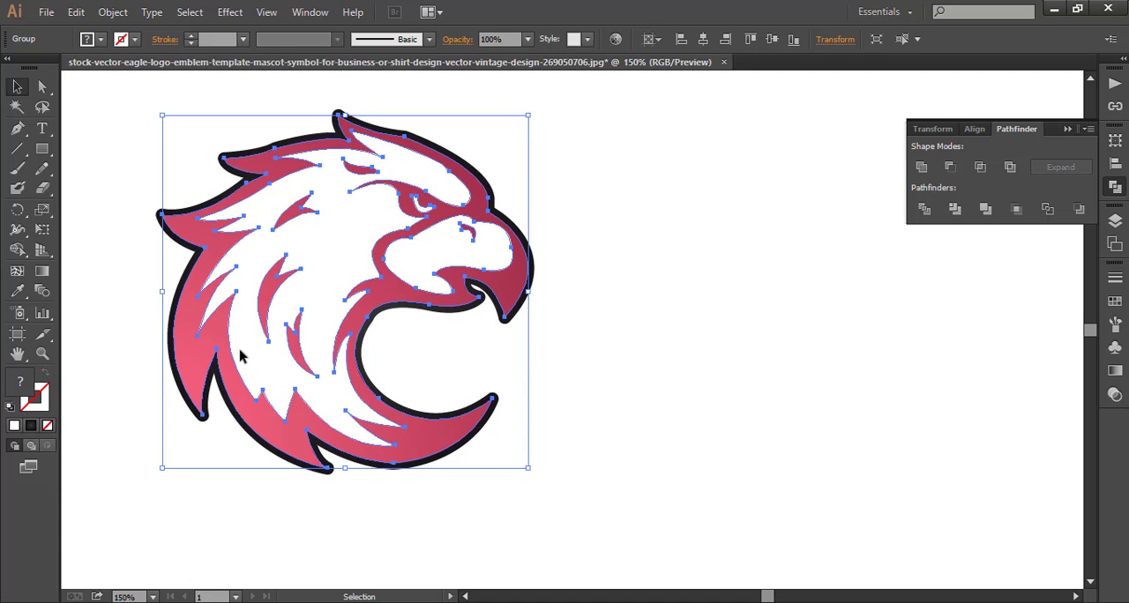
click(641, 344)
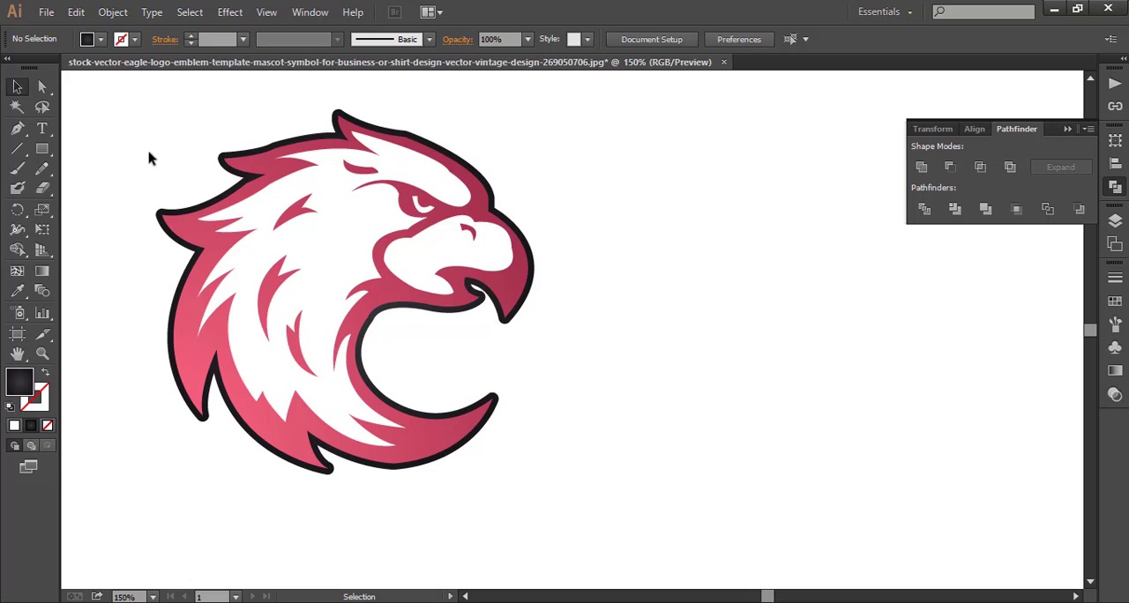
Fill the silhouette behind the eagle with plain white from the DD Illustrator Gradient Swatches library.
click(178, 210)
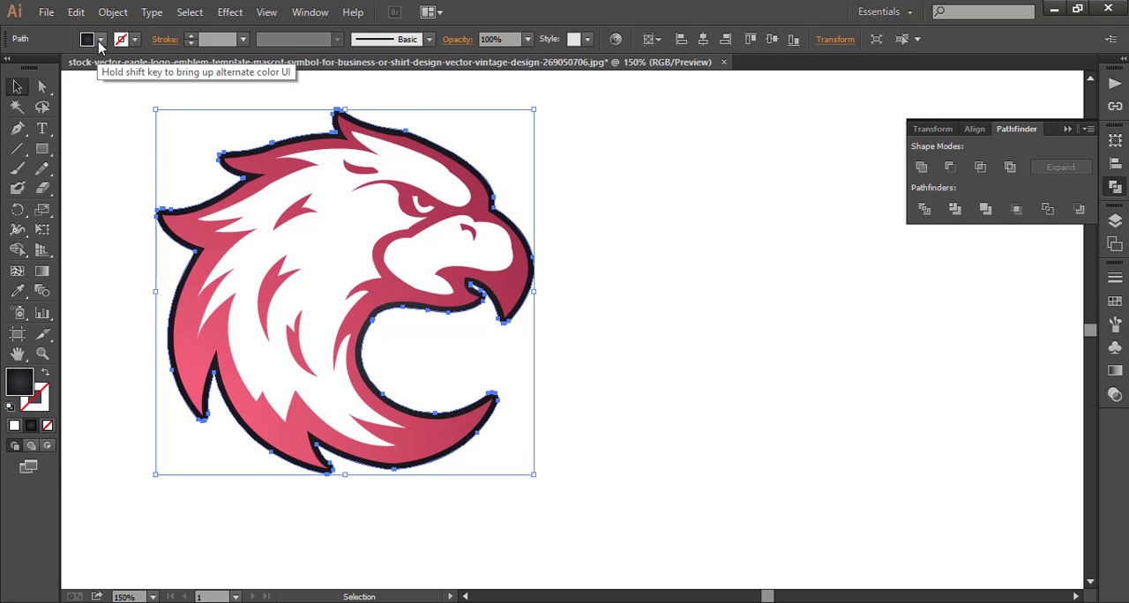
click(100, 40)
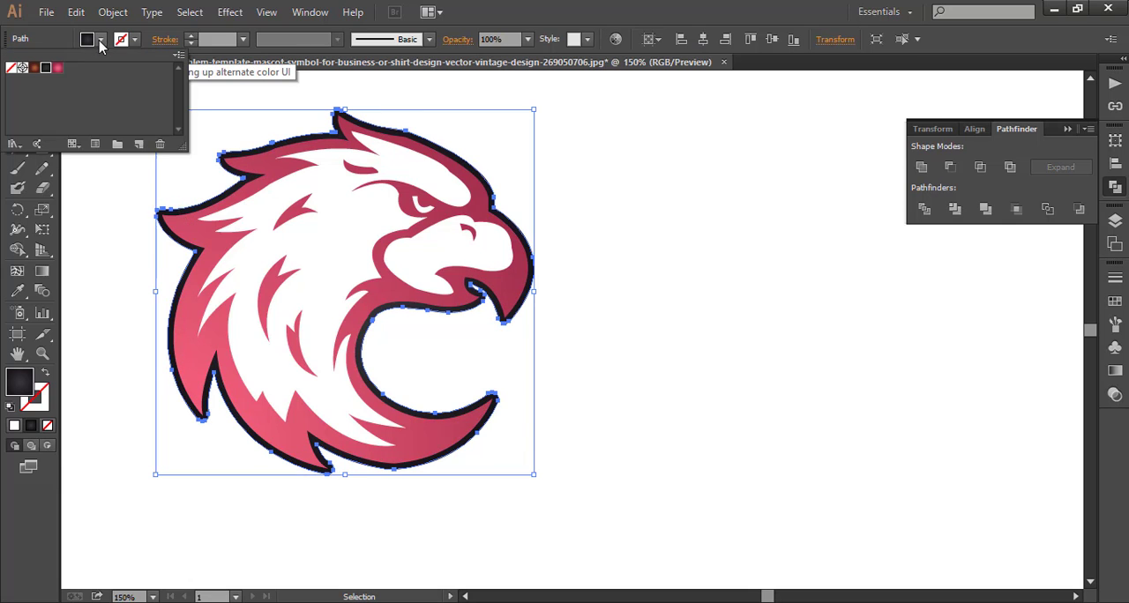
click(15, 143)
click(110, 566)
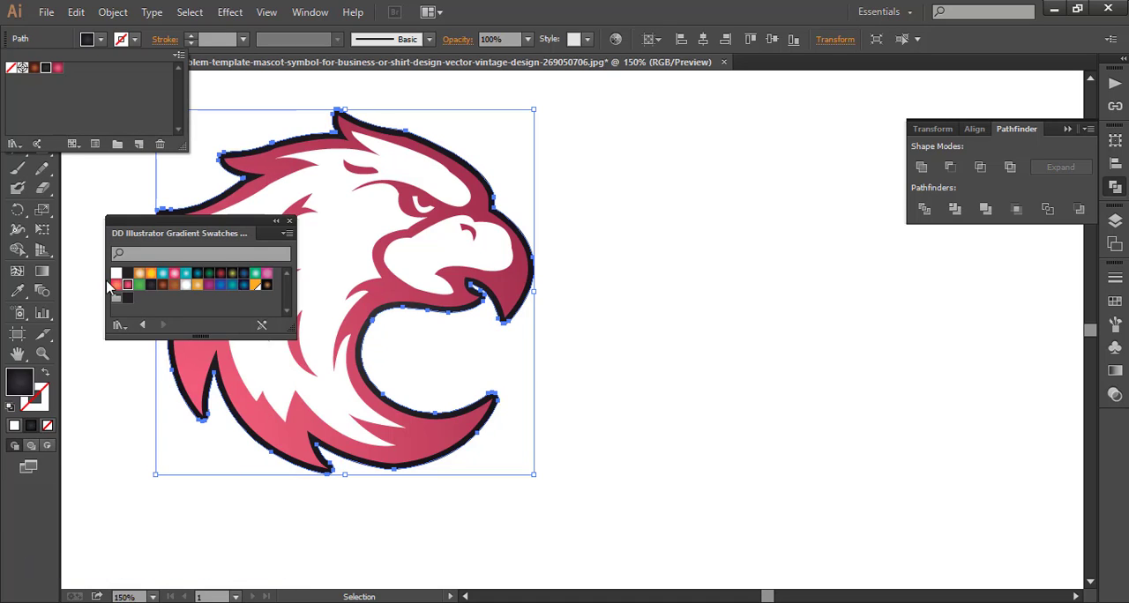
click(187, 287)
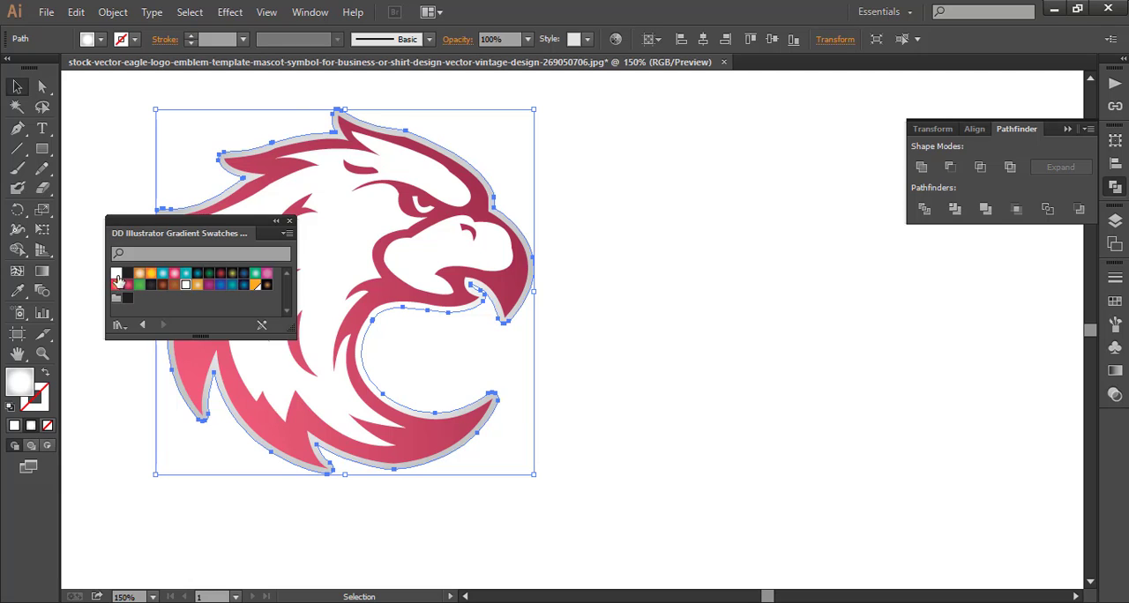
click(117, 276)
click(288, 224)
click(735, 316)
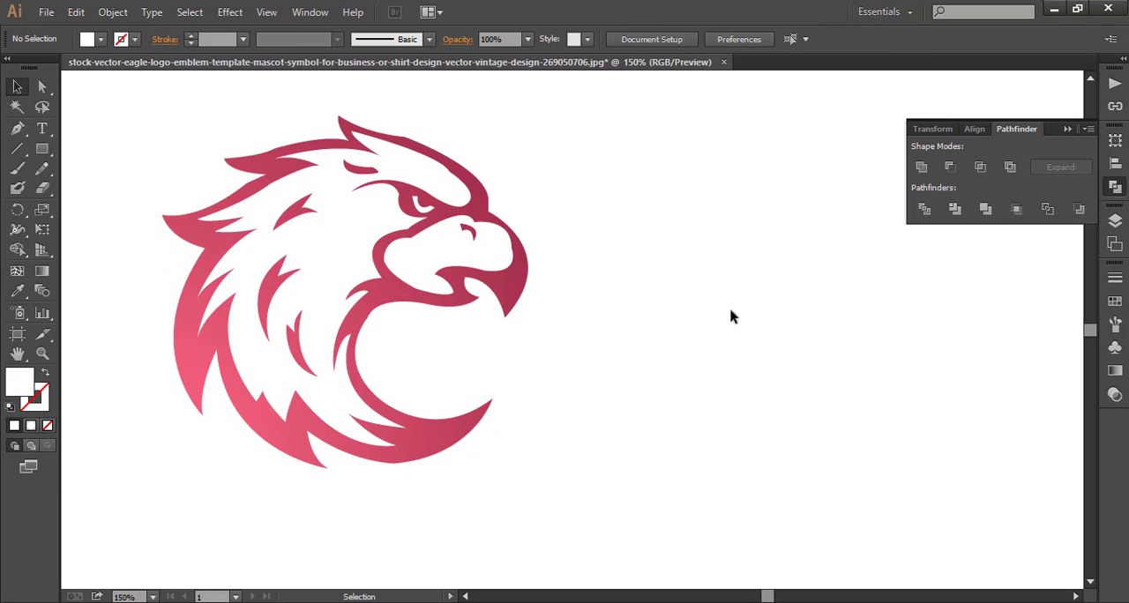
Group the eagle together with its white silhouette.
drag(152, 150, 356, 303)
right_click(345, 261)
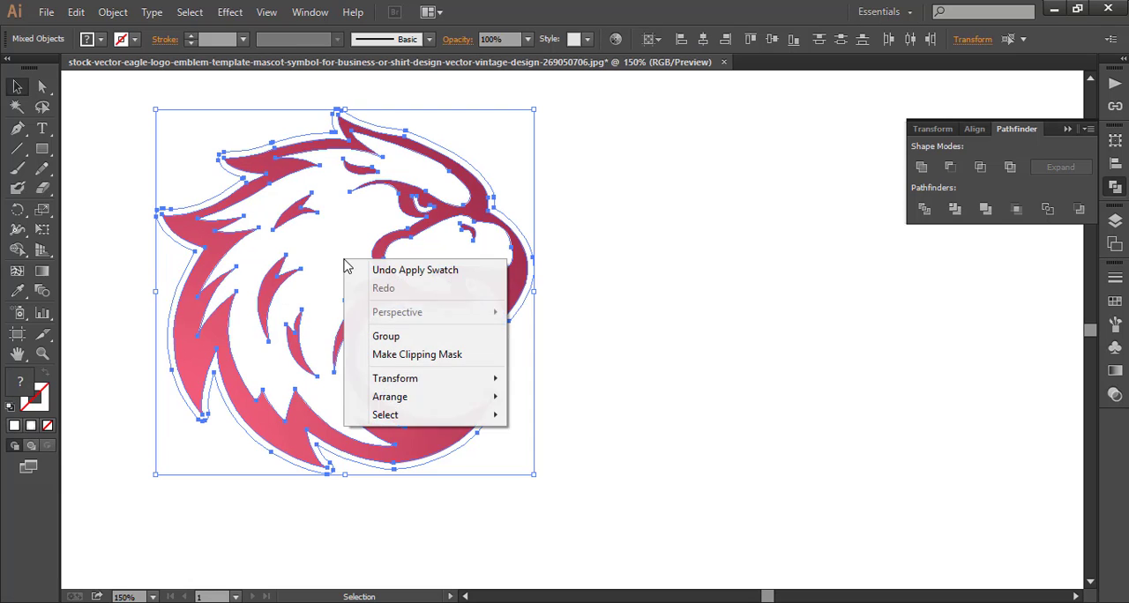
click(382, 337)
click(751, 333)
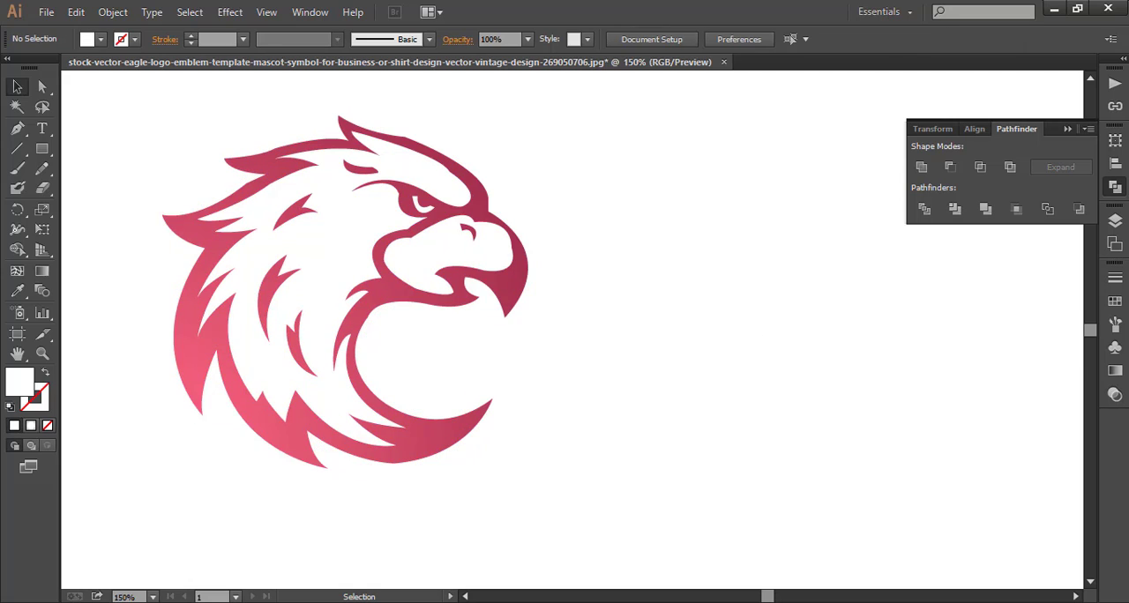
click(1070, 130)
Draw a large white rectangle without stroke on the empty canvas to the right of the eagle.
drag(768, 597, 772, 597)
click(41, 149)
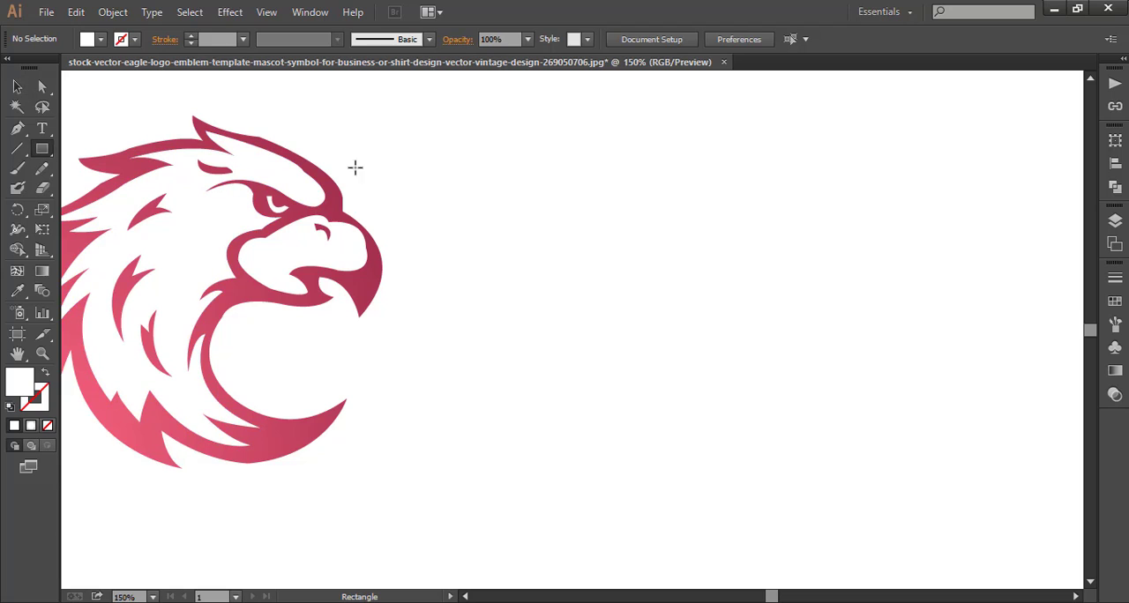
drag(447, 88, 1067, 489)
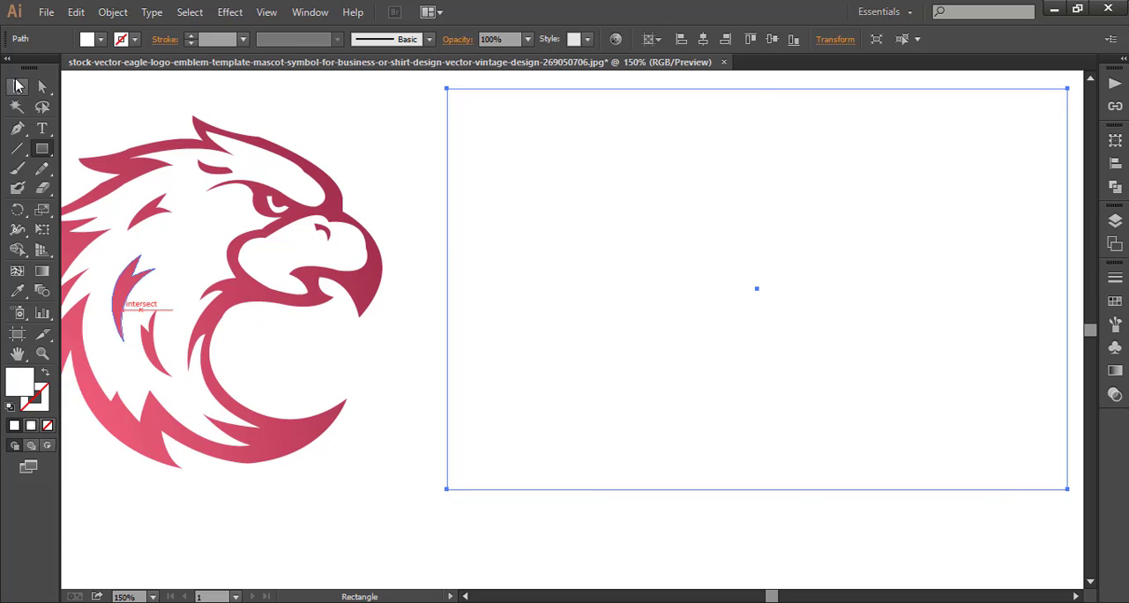
Fill the large rectangle with the near-black radial gradient, New Gradient Swatch 48.
click(17, 86)
click(110, 99)
click(580, 190)
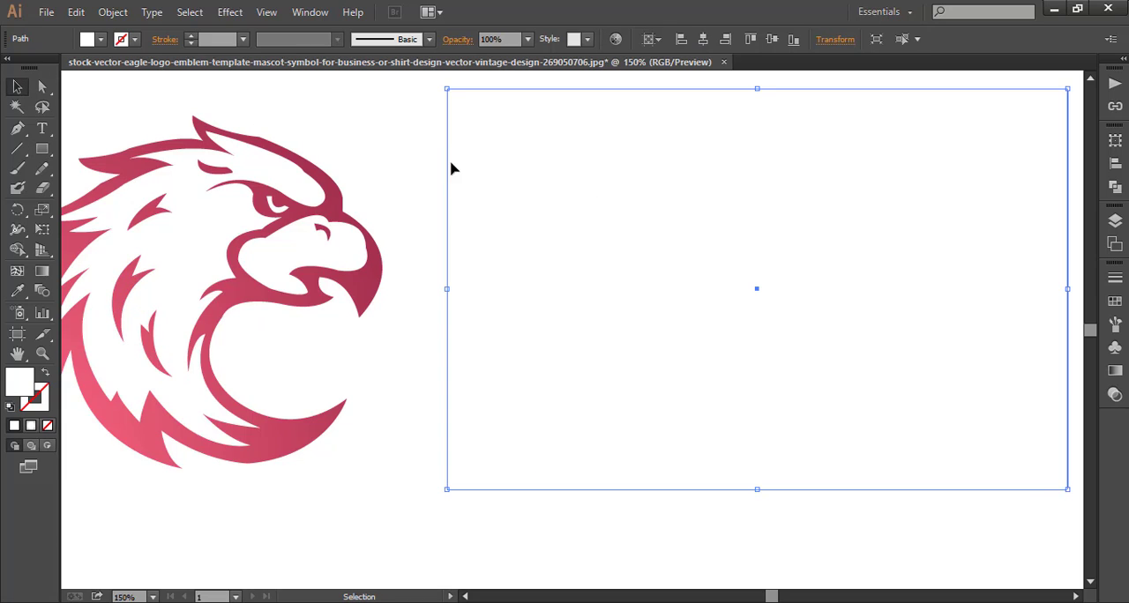
click(99, 40)
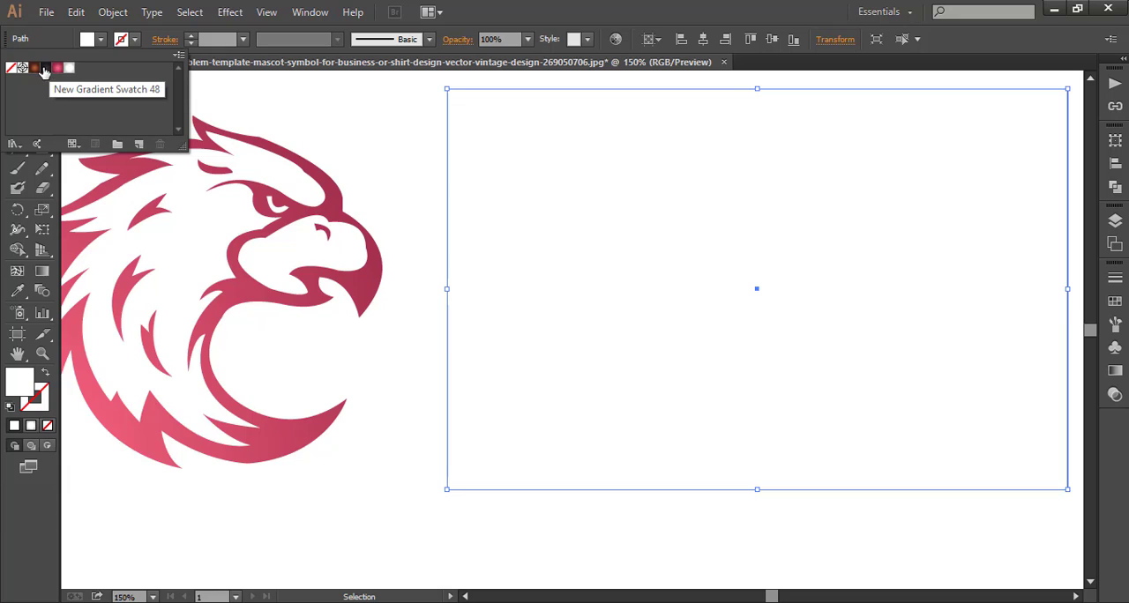
click(35, 69)
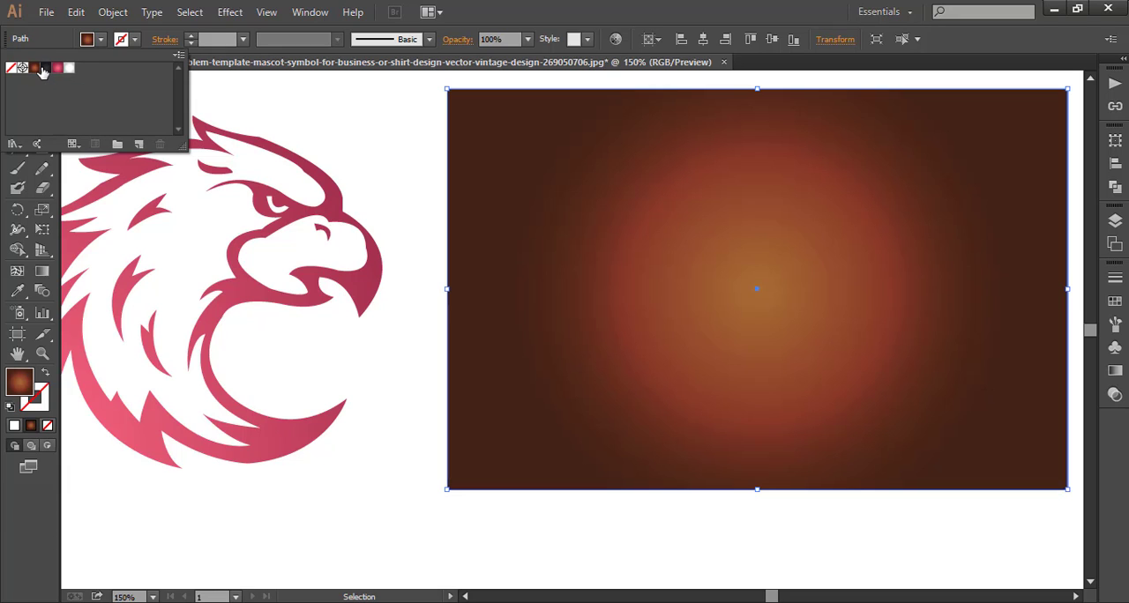
click(46, 69)
click(56, 69)
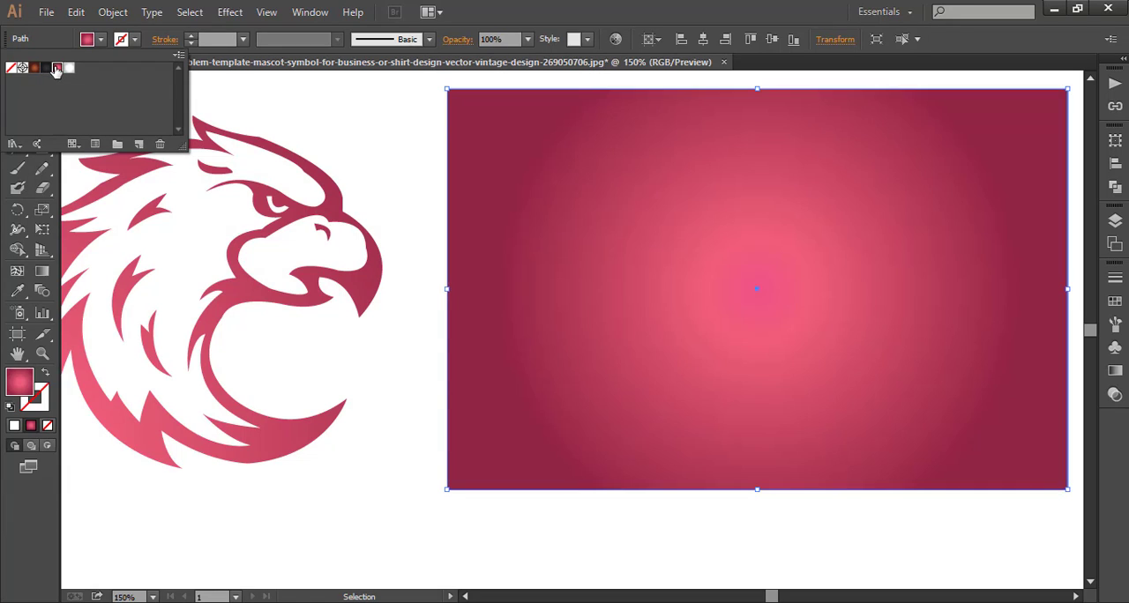
click(49, 70)
click(318, 113)
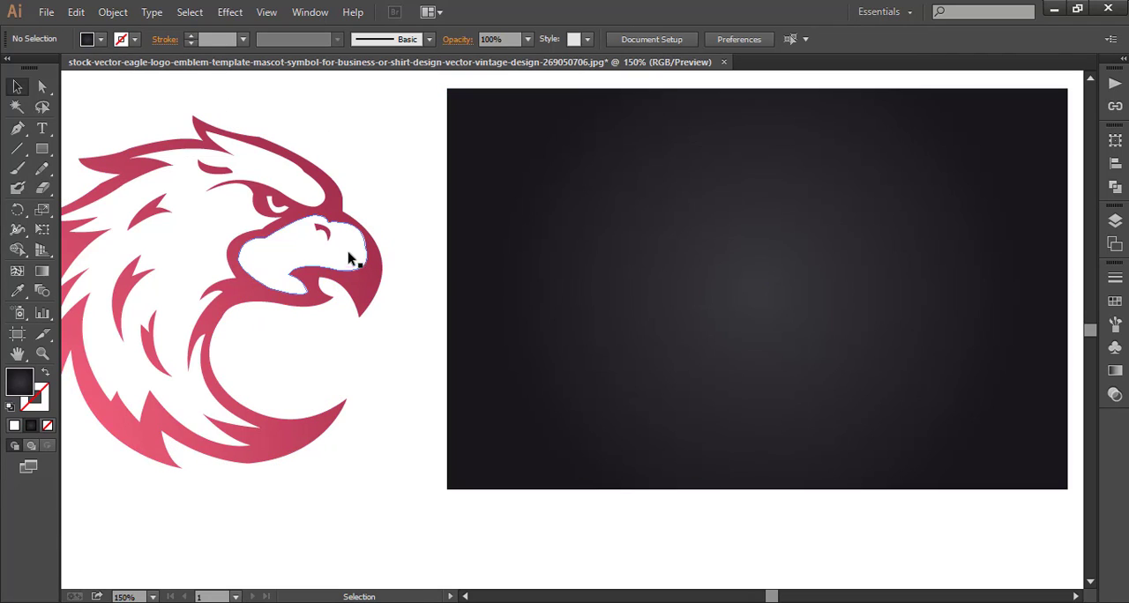
Duplicate the eagle group with its white silhouette and place the copy in the middle of the dark rectangle.
click(311, 264)
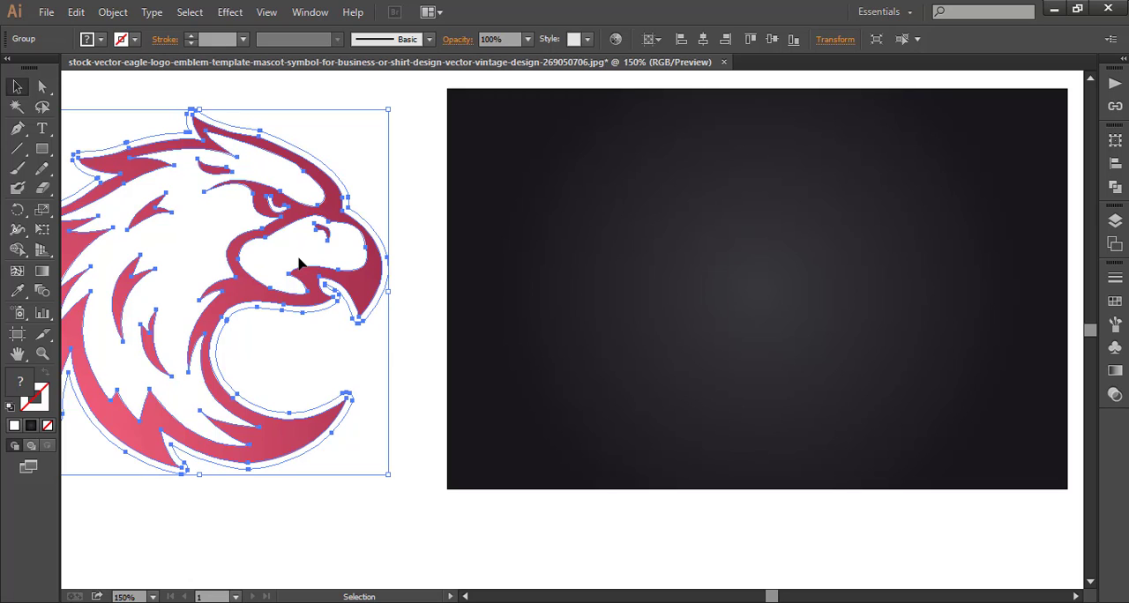
key(ctrl+c)
key(ctrl+v)
click(43, 355)
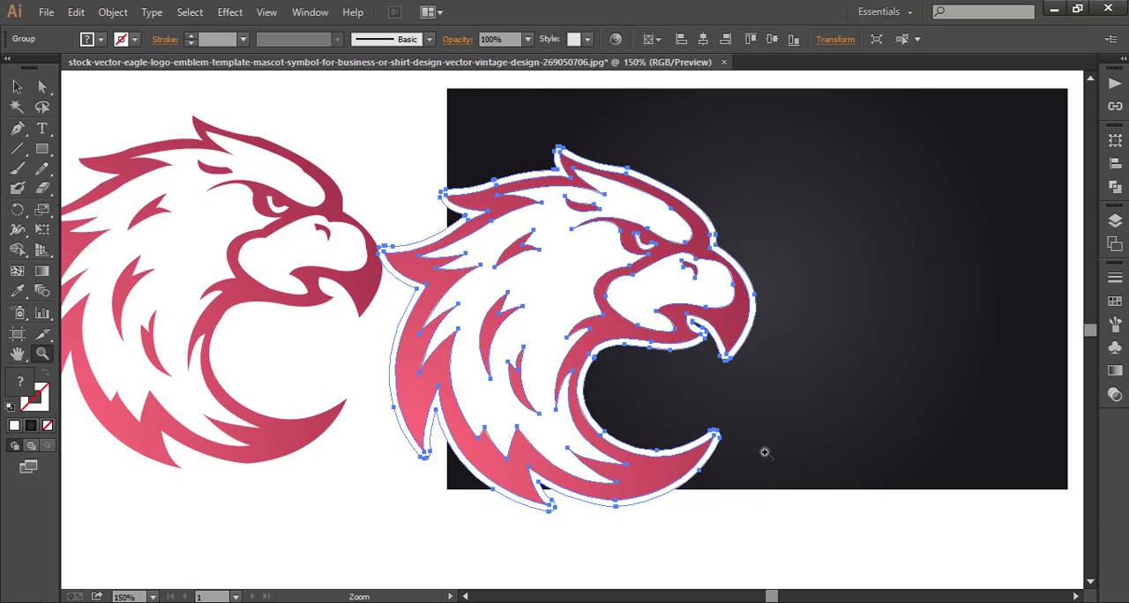
alt+click(794, 449)
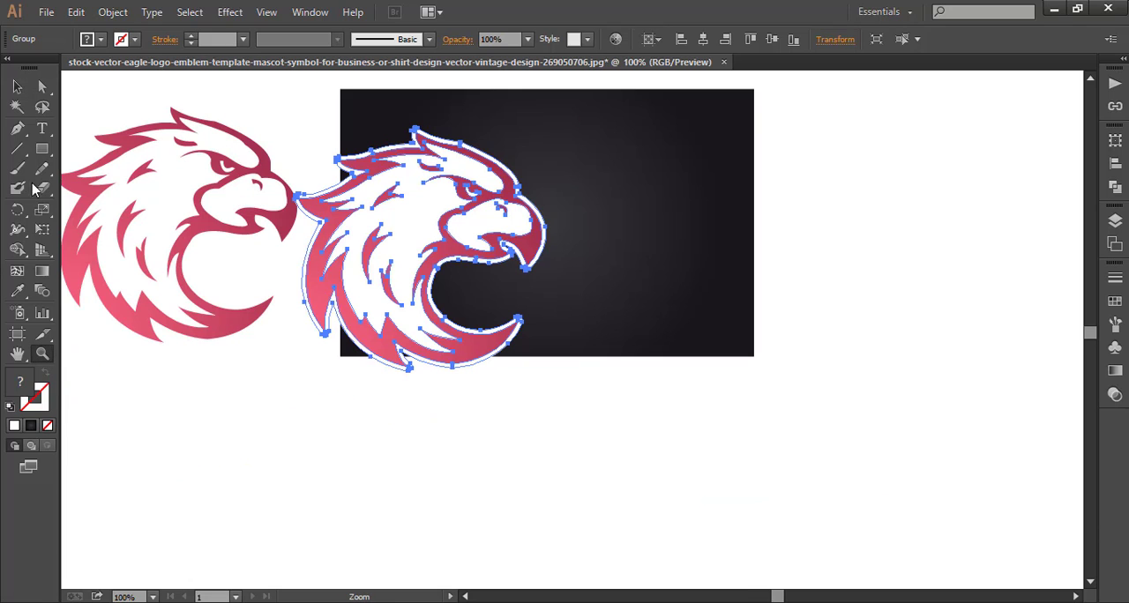
click(17, 87)
scroll(229, 459, up, 3)
drag(391, 337, 528, 309)
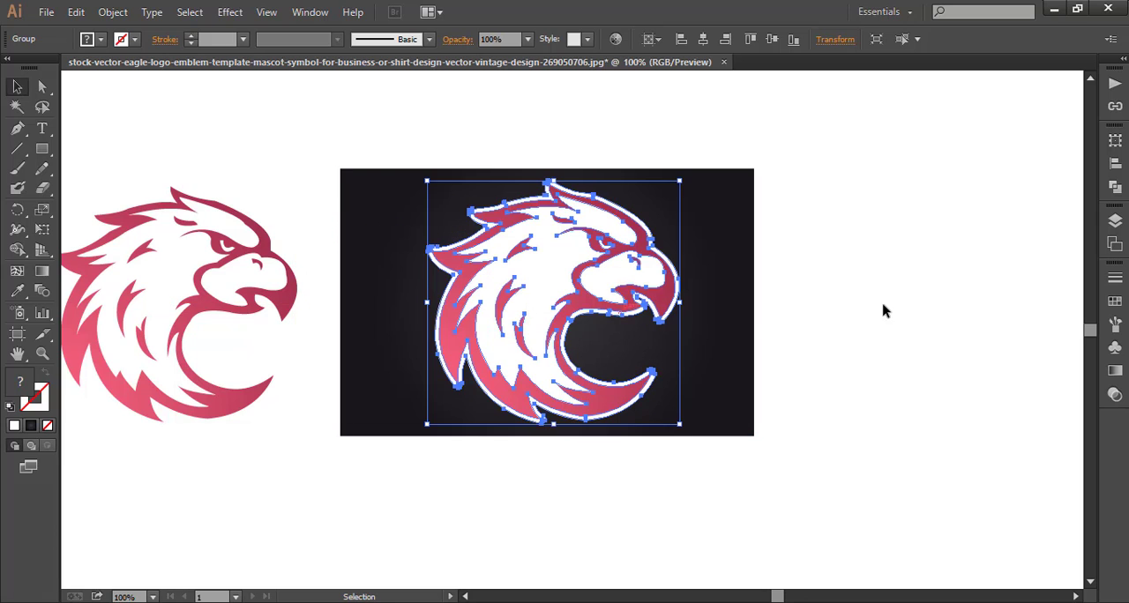
Enlarge the eagle copy beyond the dark rectangle and shift the rectangle up and right so the eagle overhangs its left and bottom edges.
click(789, 303)
click(647, 401)
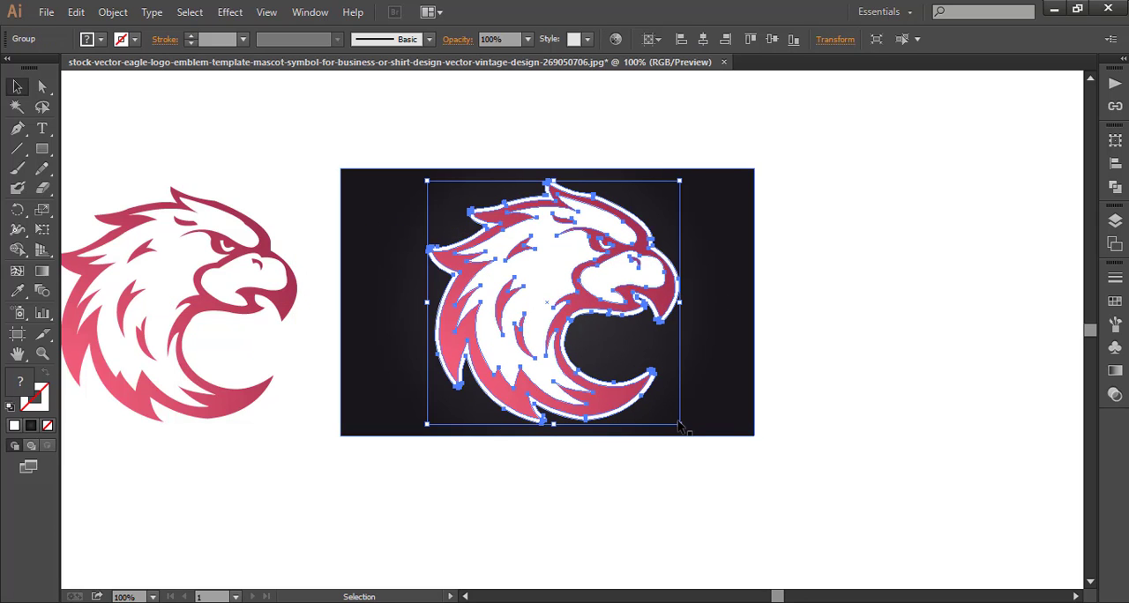
drag(681, 425, 768, 494)
click(852, 429)
drag(680, 383, 801, 345)
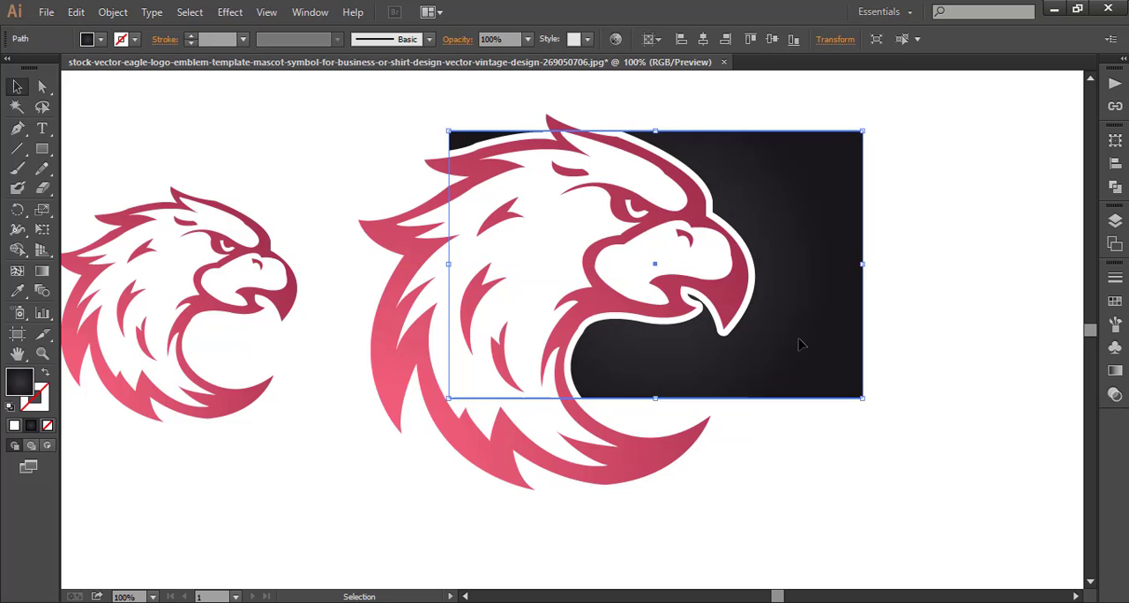
click(811, 445)
drag(771, 389, 775, 394)
Fade the enlarged eagle copy to 30% opacity.
click(432, 436)
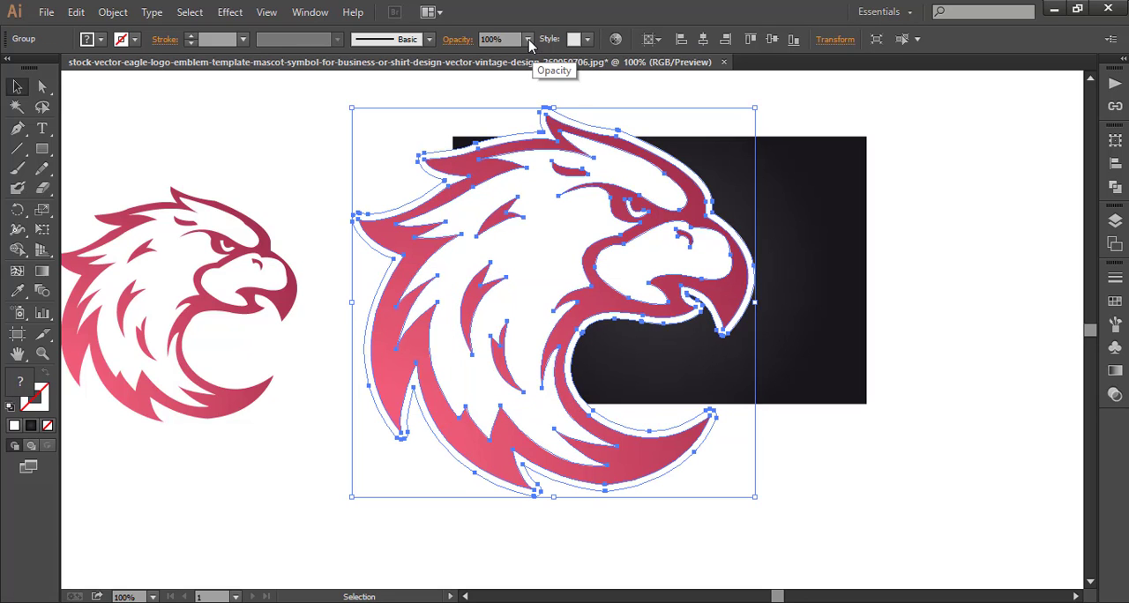
click(527, 39)
click(545, 94)
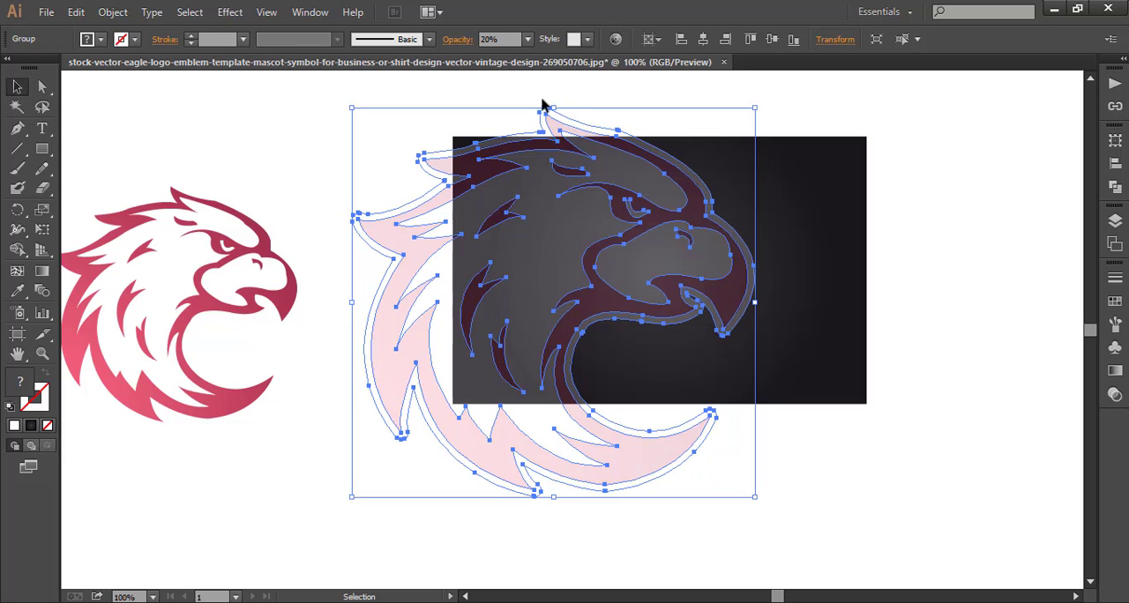
click(326, 143)
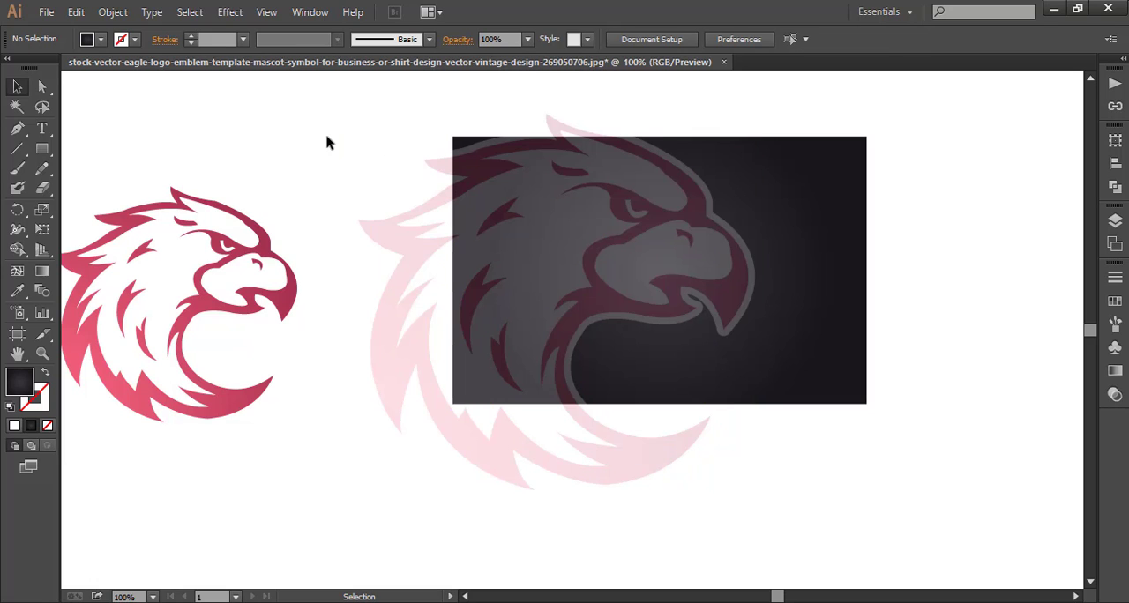
click(398, 234)
click(528, 39)
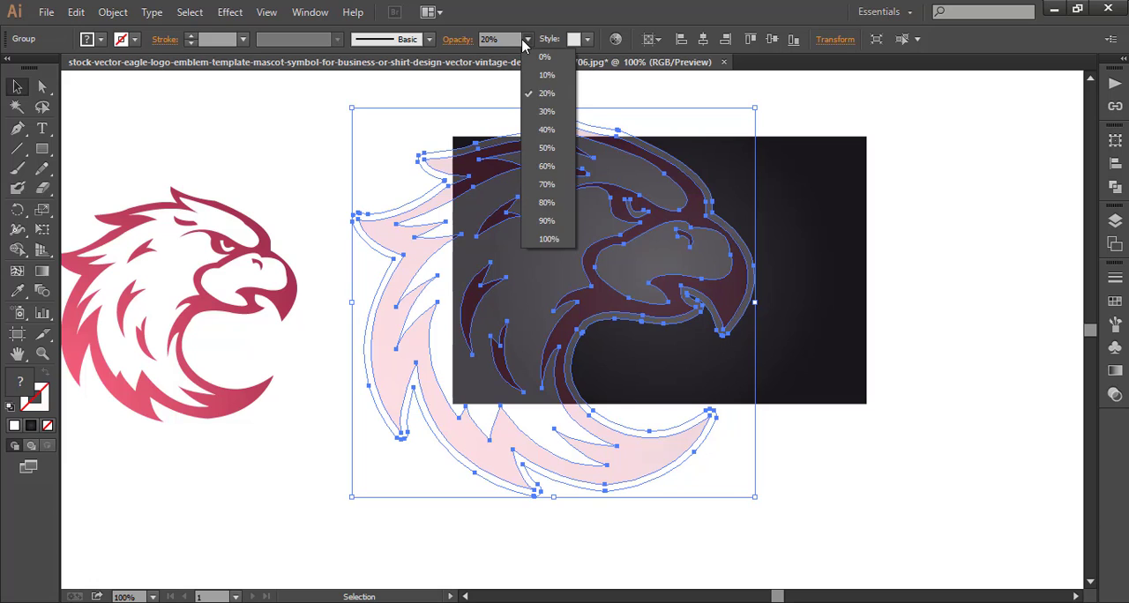
click(539, 111)
click(447, 105)
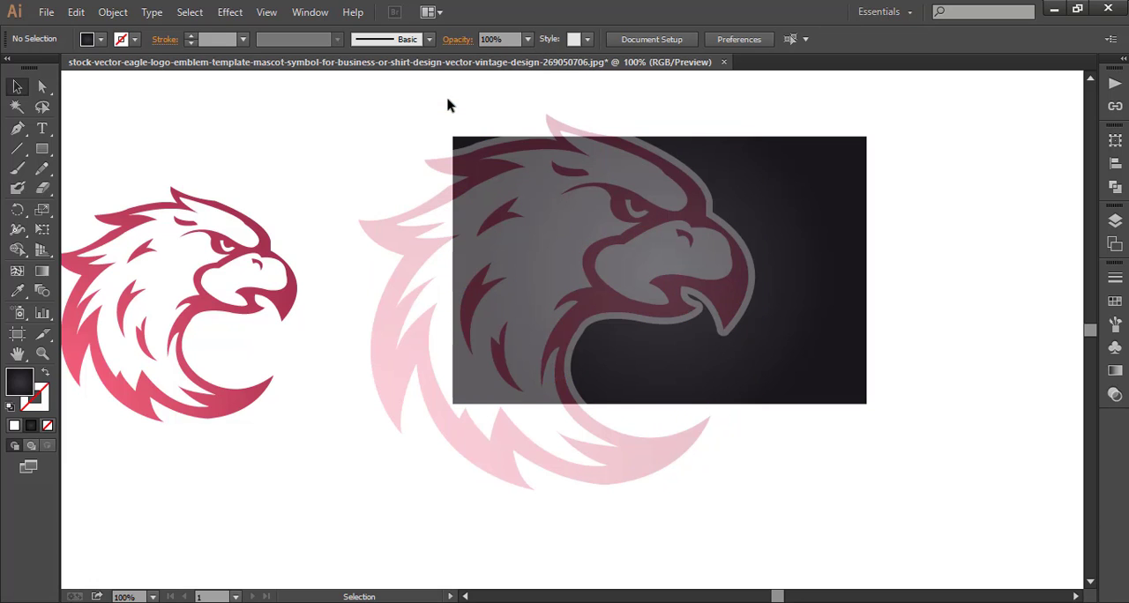
Nudge the dark rectangle slightly up and left behind the faded eagle.
drag(808, 278, 805, 266)
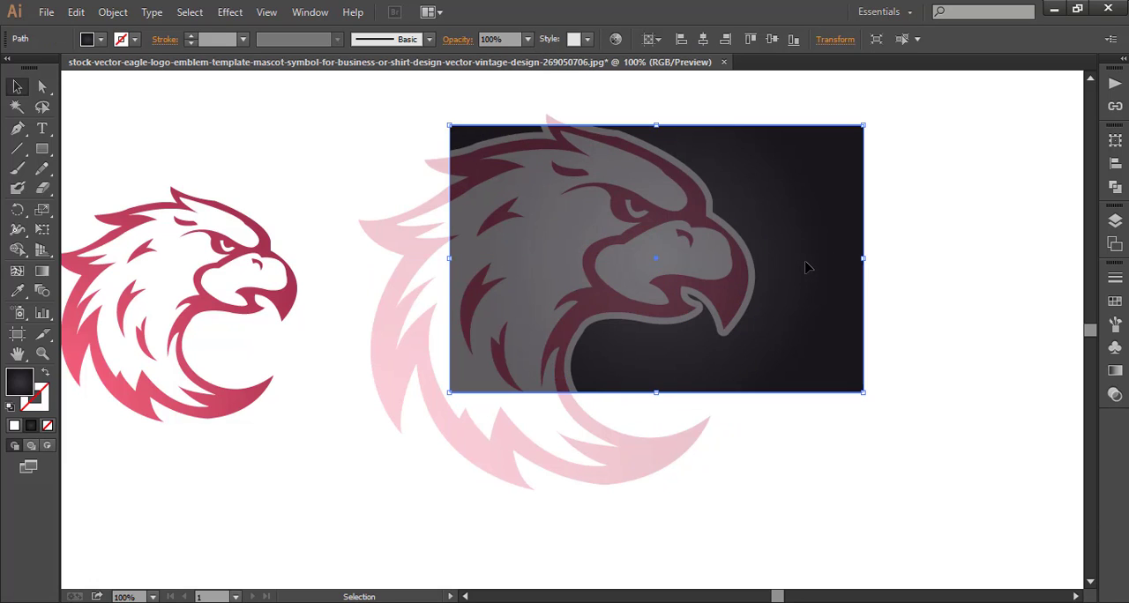
click(968, 308)
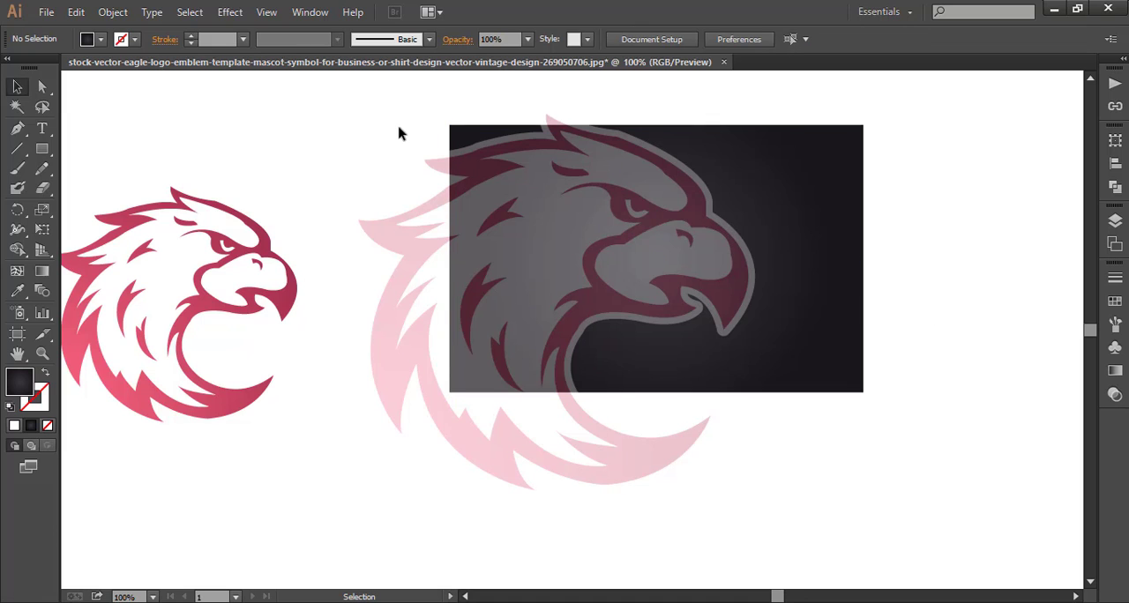
drag(399, 133, 657, 372)
click(949, 412)
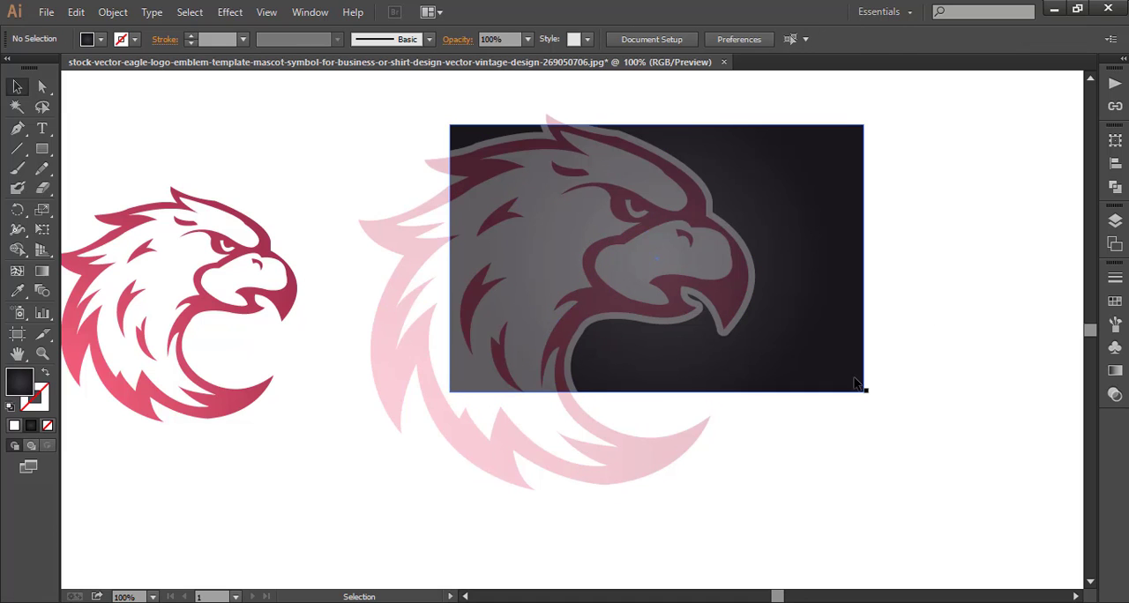
Duplicate the dark rectangle and align the copy exactly over the original, in front of the faded eagle.
click(856, 382)
key(ctrl+c)
key(ctrl+v)
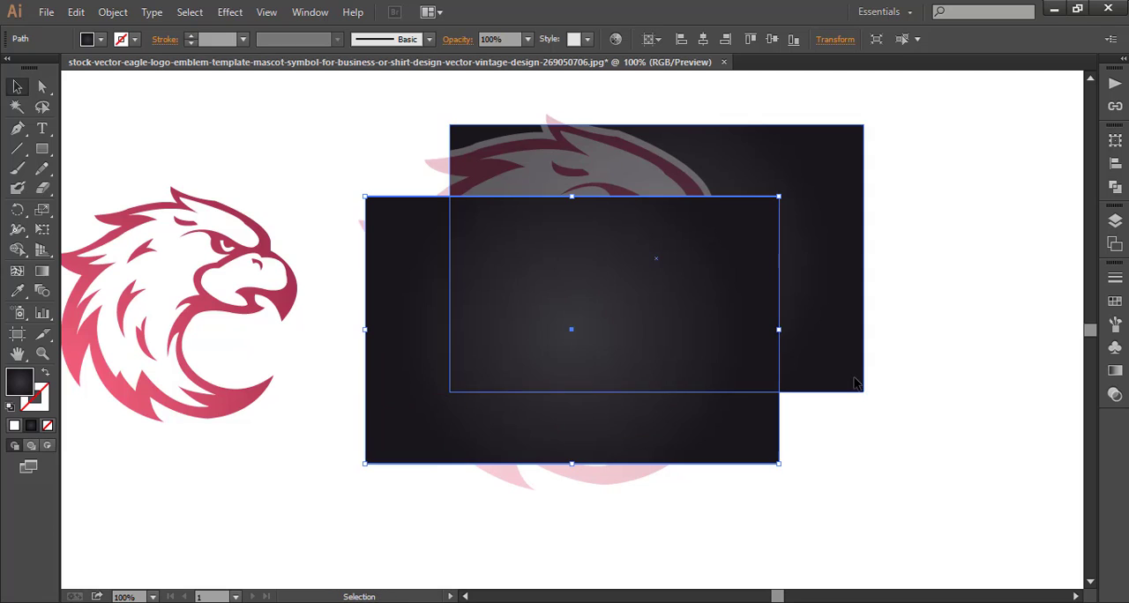
drag(636, 427, 712, 356)
click(952, 312)
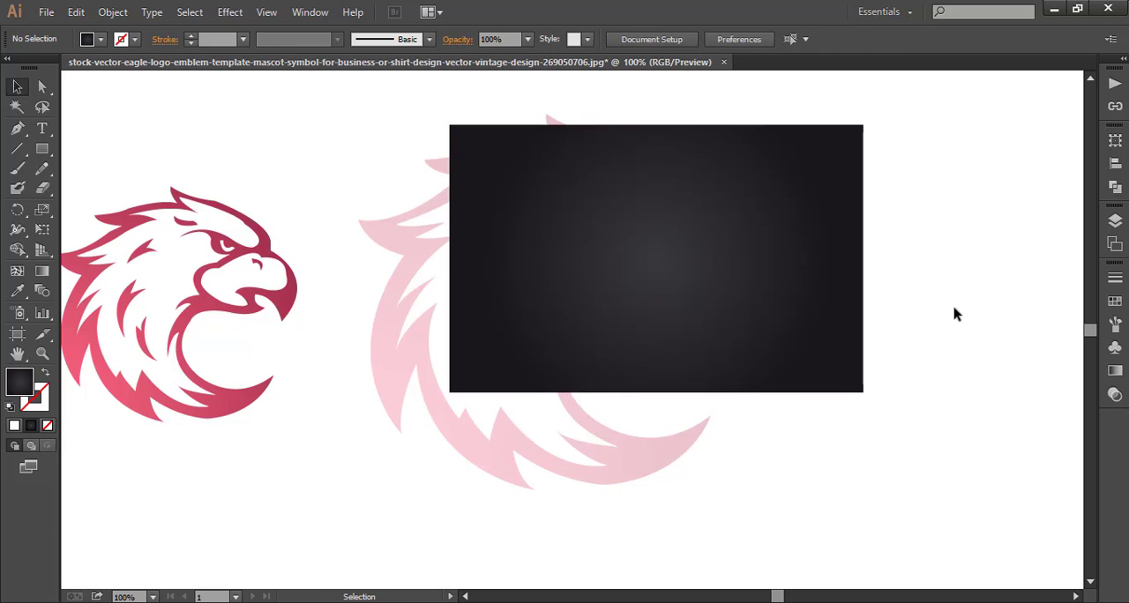
Clip the faded eagle and its dark background to the front rectangle with a clipping mask.
key(ctrl+a)
right_click(533, 250)
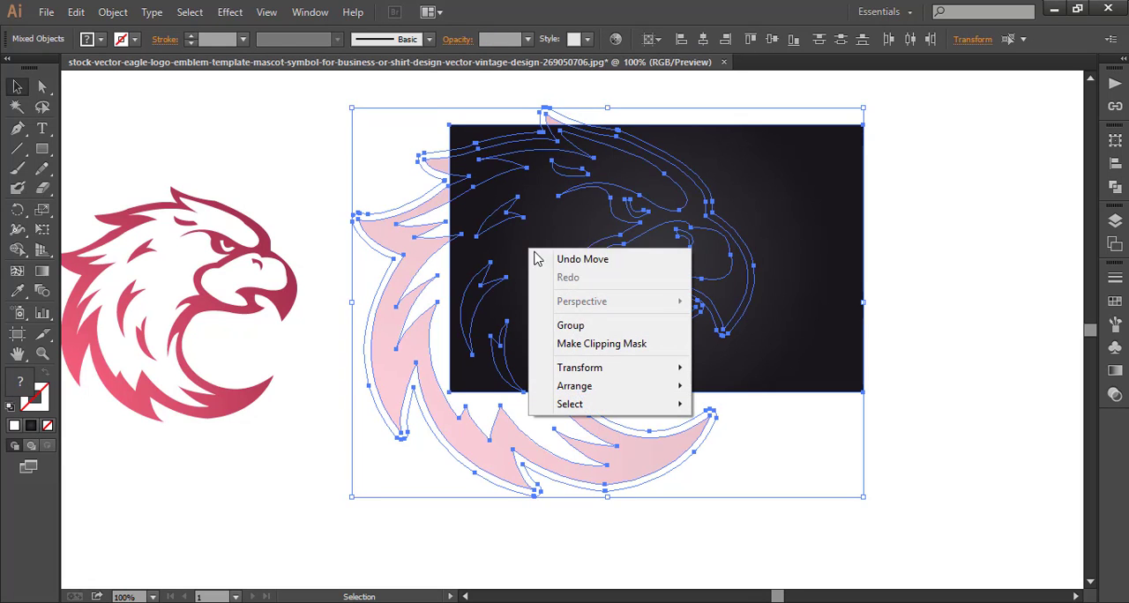
click(591, 344)
click(548, 464)
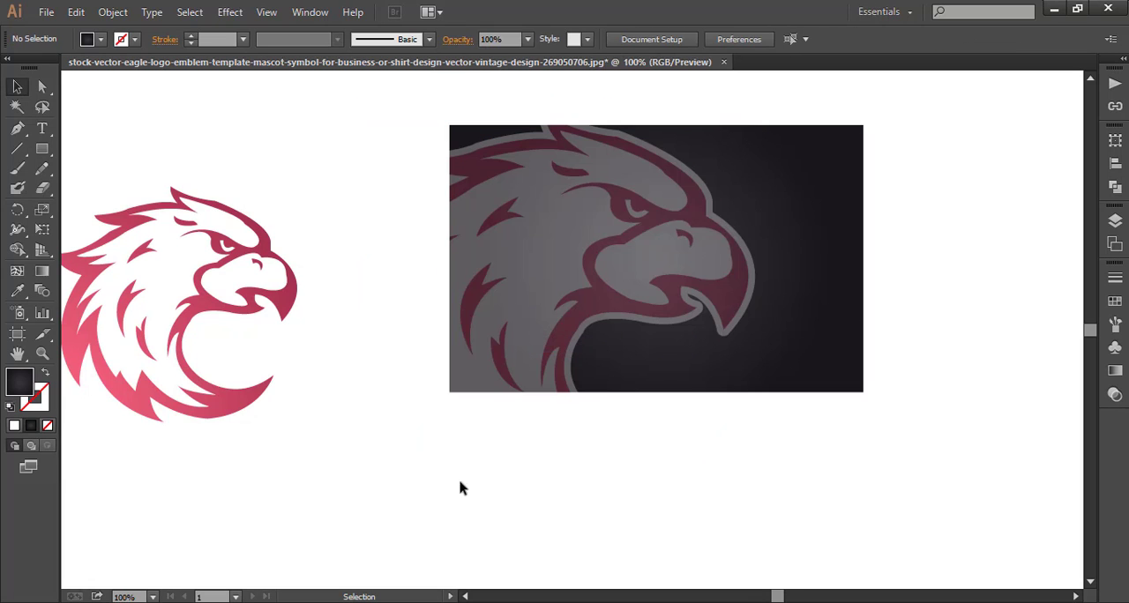
drag(101, 187, 233, 351)
drag(156, 308, 650, 265)
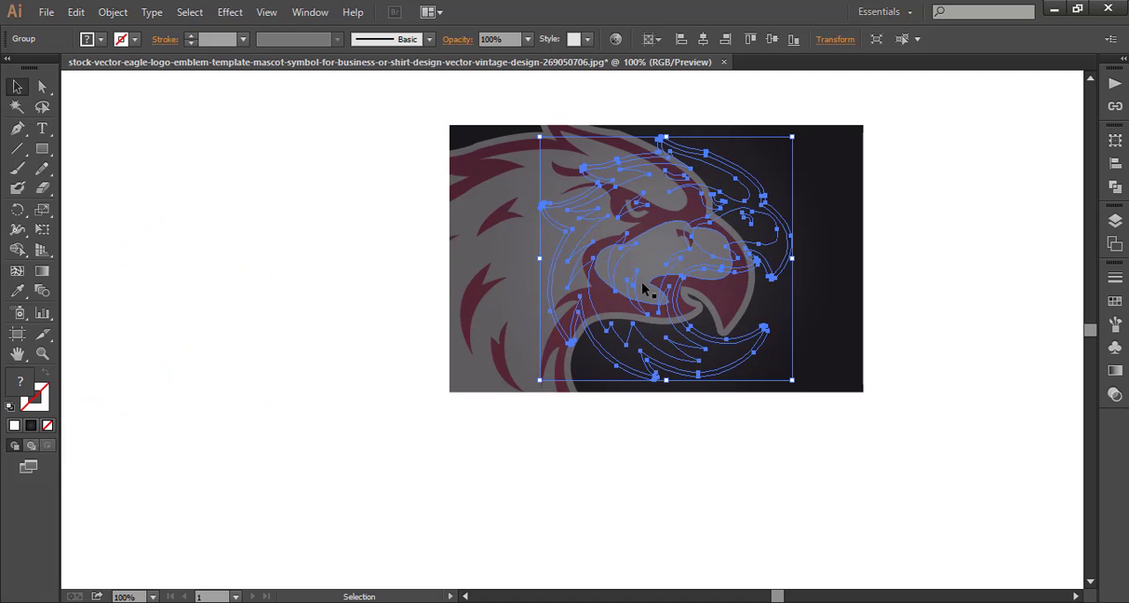
right_click(191, 260)
click(208, 270)
Bring the original eagle group to the front of the stacking order.
right_click(187, 363)
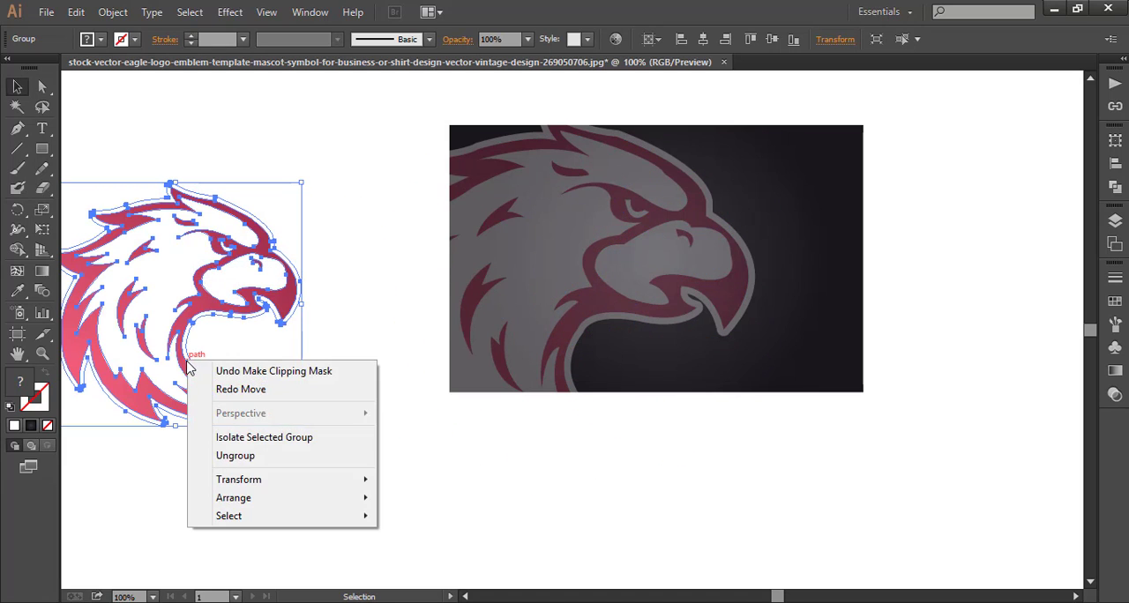
mouse_move(369, 501)
click(427, 497)
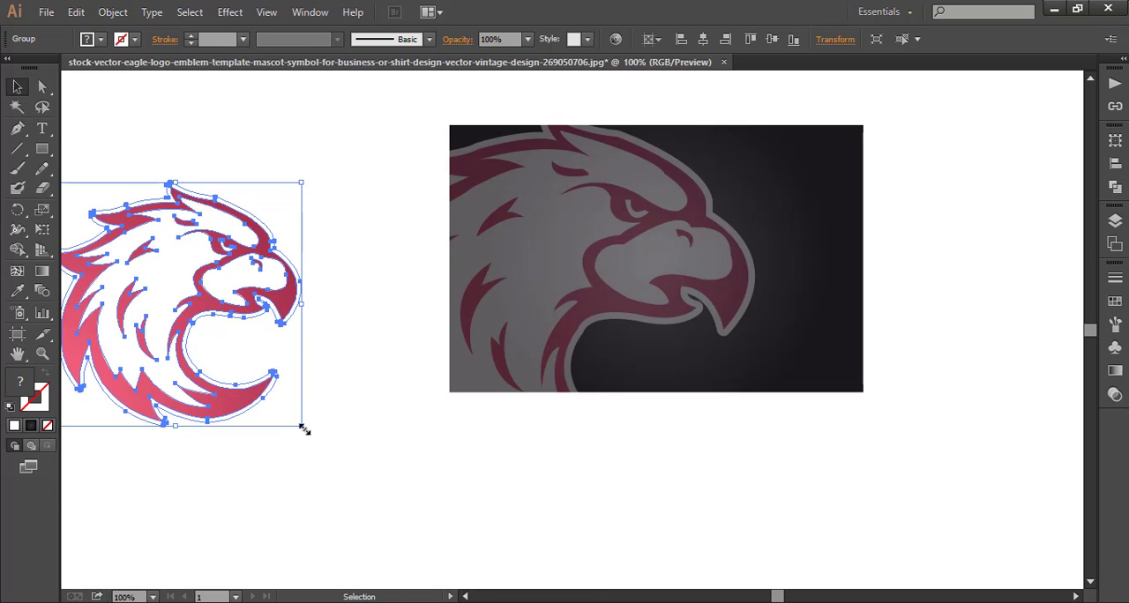
Scale the original eagle group down proportionally and place it over the middle of the dark banner.
drag(302, 426, 262, 386)
drag(159, 380, 697, 326)
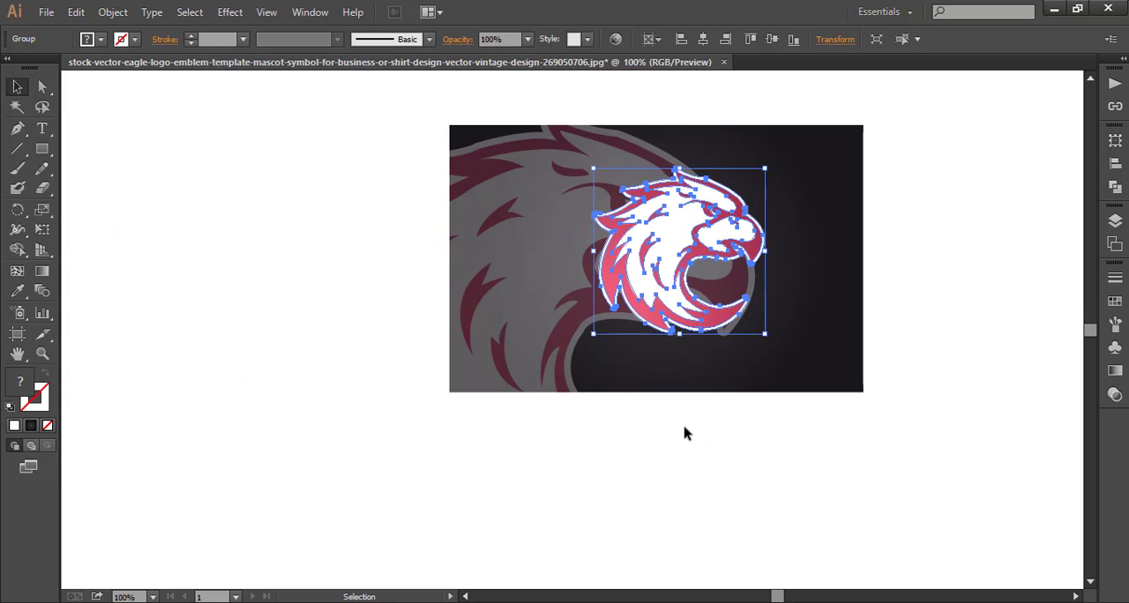
click(739, 435)
Enlarge the clipped banner and the eagle logo together and center them in the visible canvas.
drag(406, 129, 571, 387)
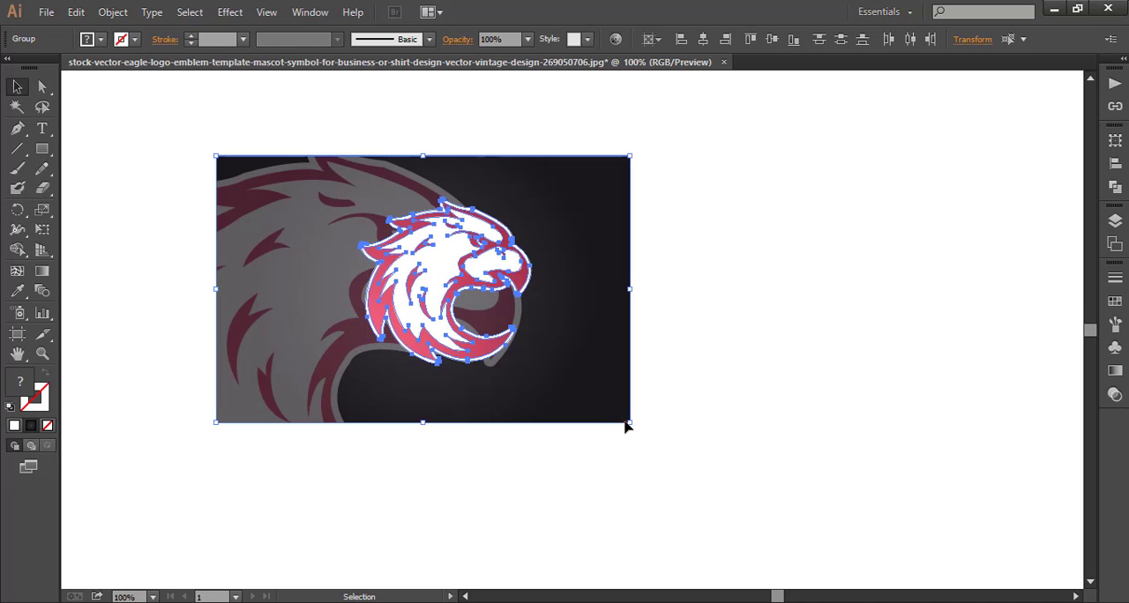
drag(630, 423, 749, 504)
drag(561, 400, 666, 399)
click(964, 340)
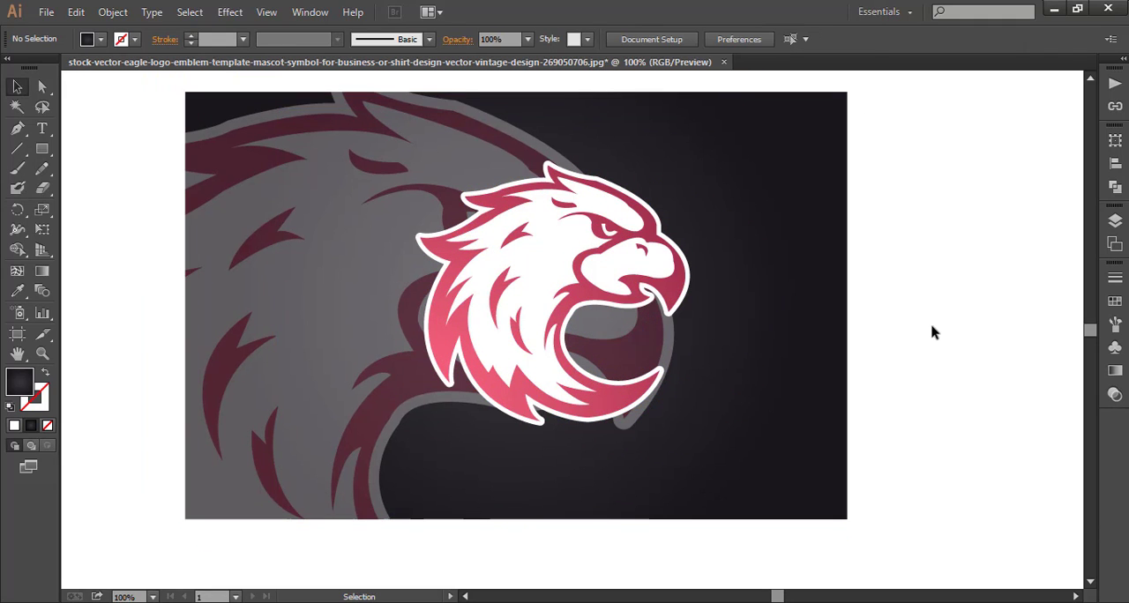
scroll(911, 334, up, 1)
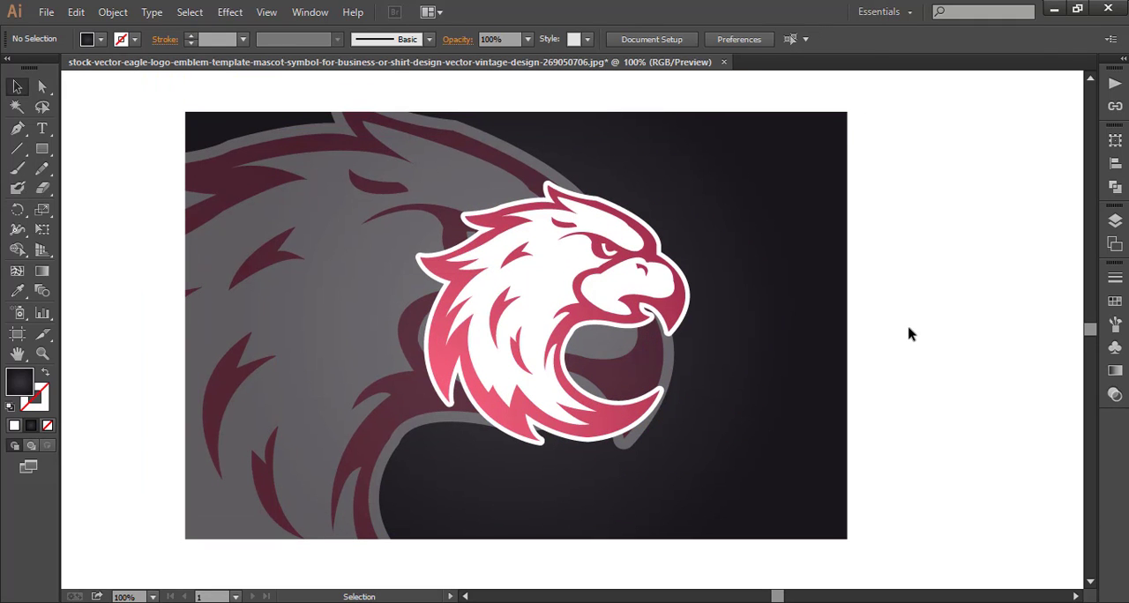